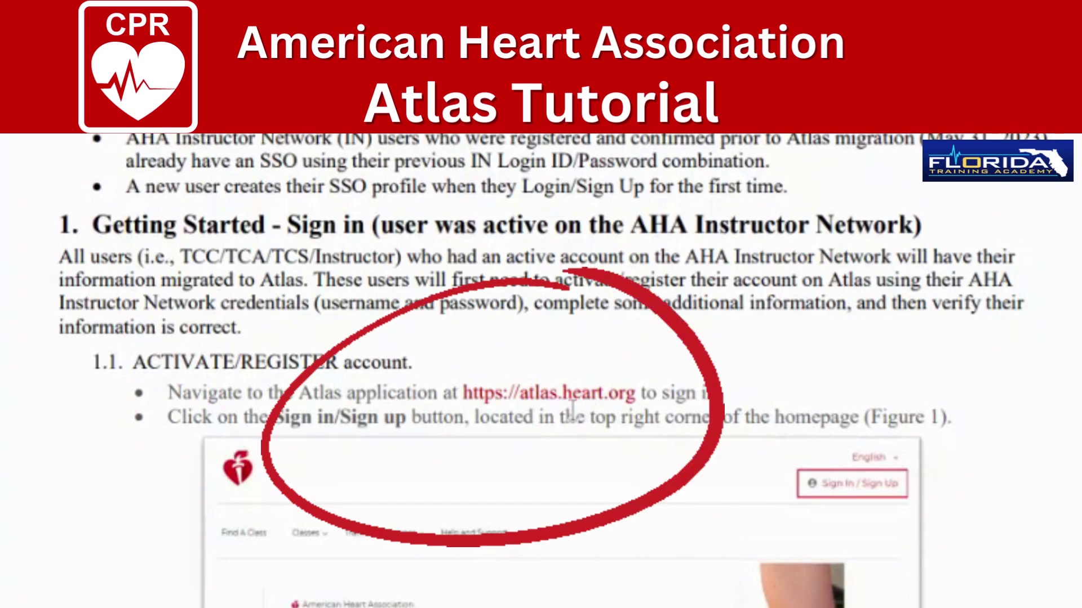
pyautogui.rightClick(578, 399)
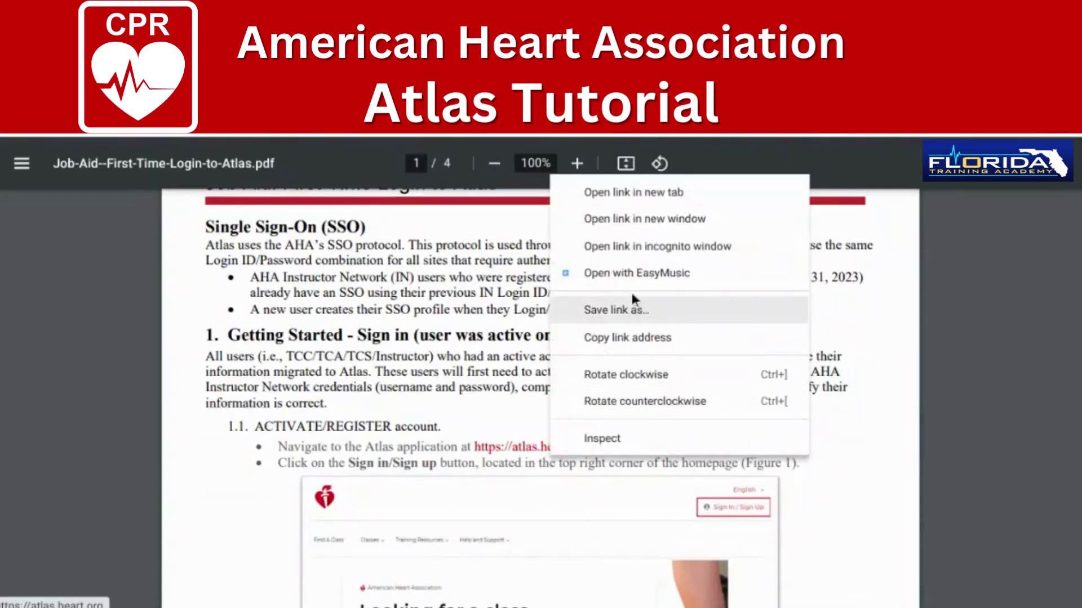
pyautogui.click(665, 191)
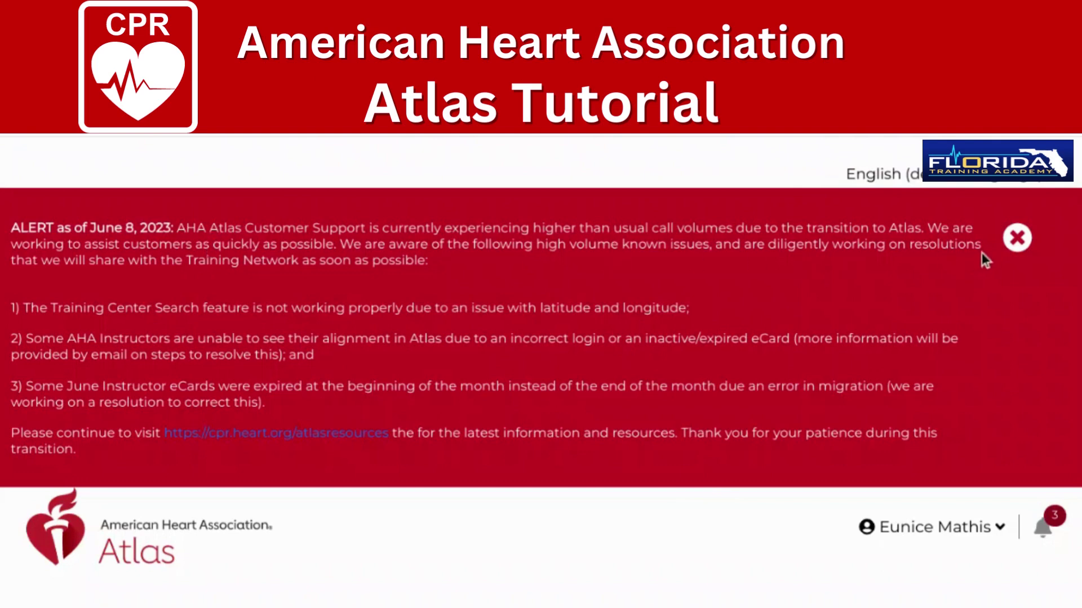
# Close the red alert banner and show the user account menu
pyautogui.click(1017, 242)
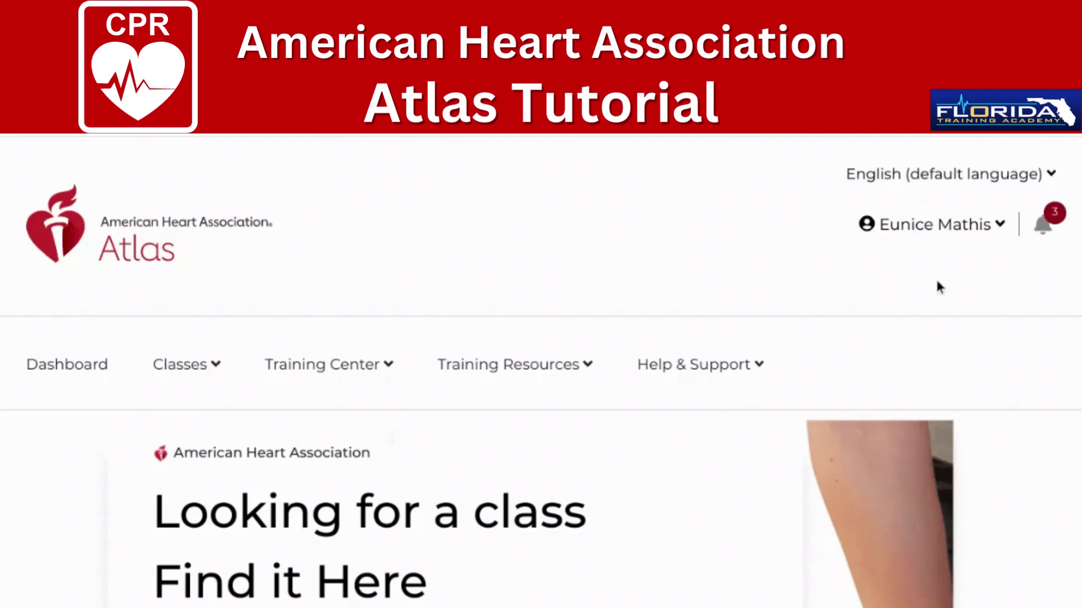
pyautogui.click(1000, 225)
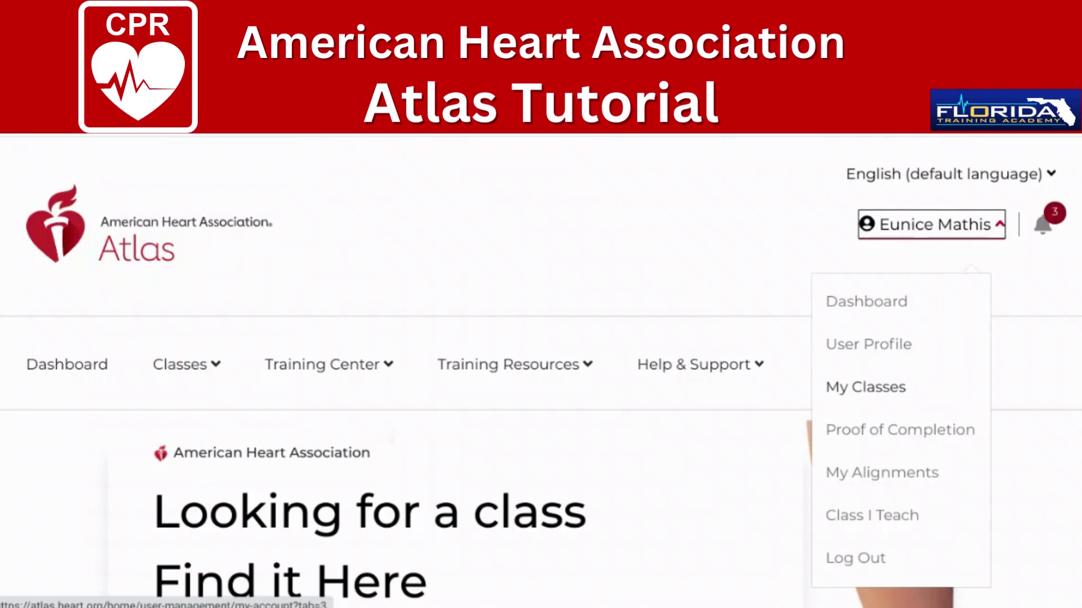
# Go to My Alignments, close the alert, and review the ACLS, BLS, Heartsaver, PALS and PEARS cards
pyautogui.click(932, 484)
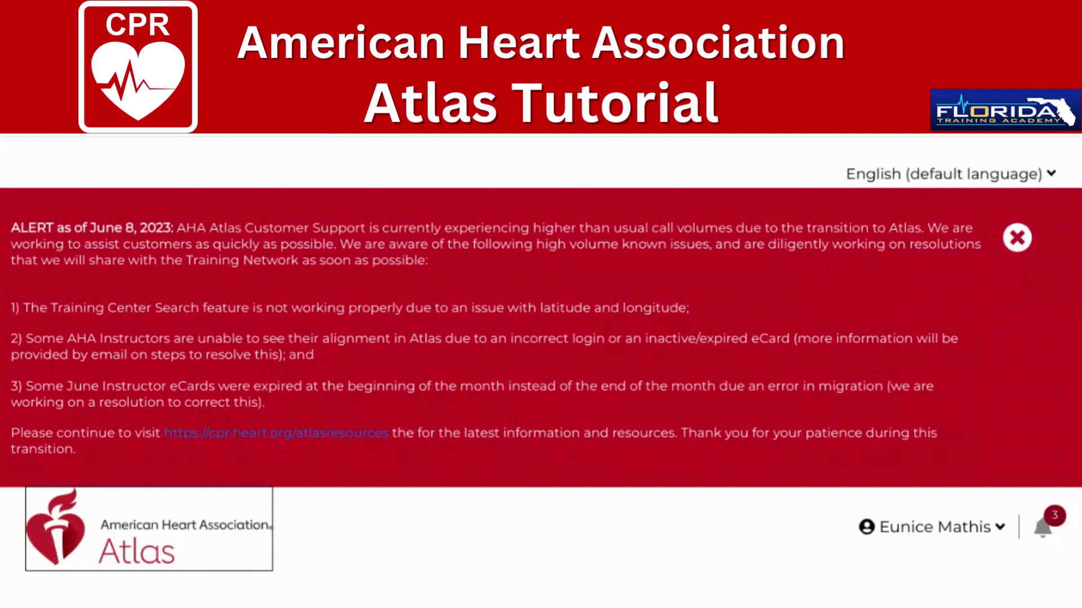
pyautogui.click(1018, 241)
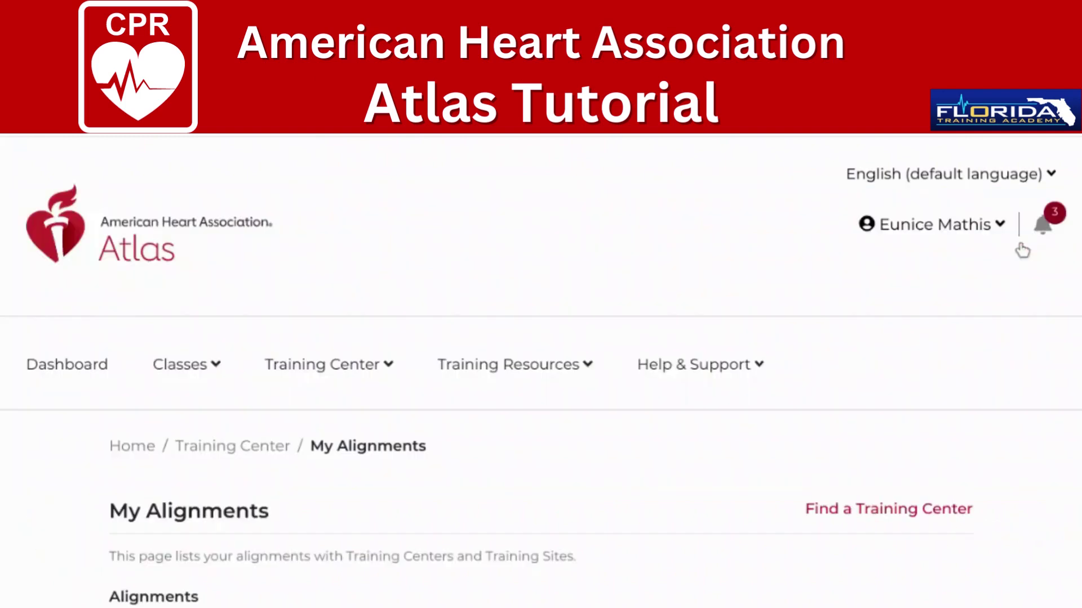
pyautogui.scroll(-5, 635, 507)
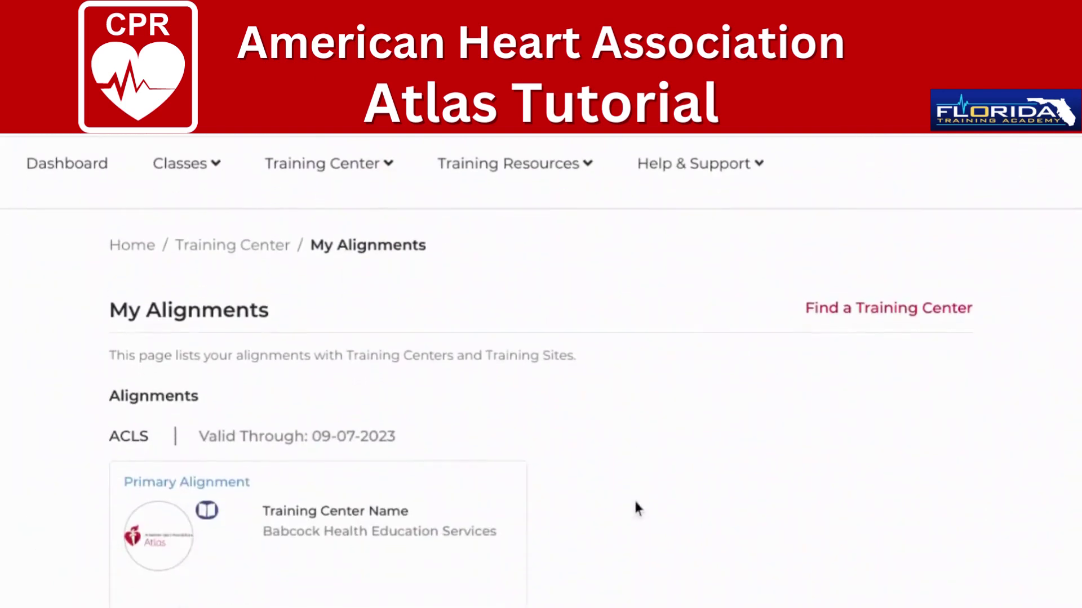
pyautogui.scroll(-2, 636, 501)
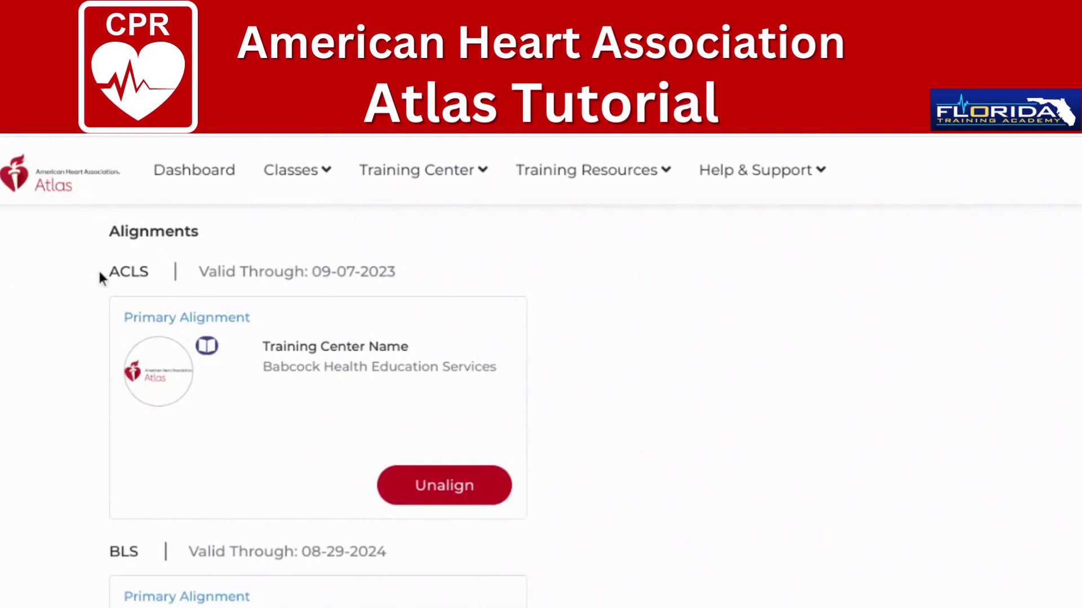
pyautogui.scroll(-5, 100, 276)
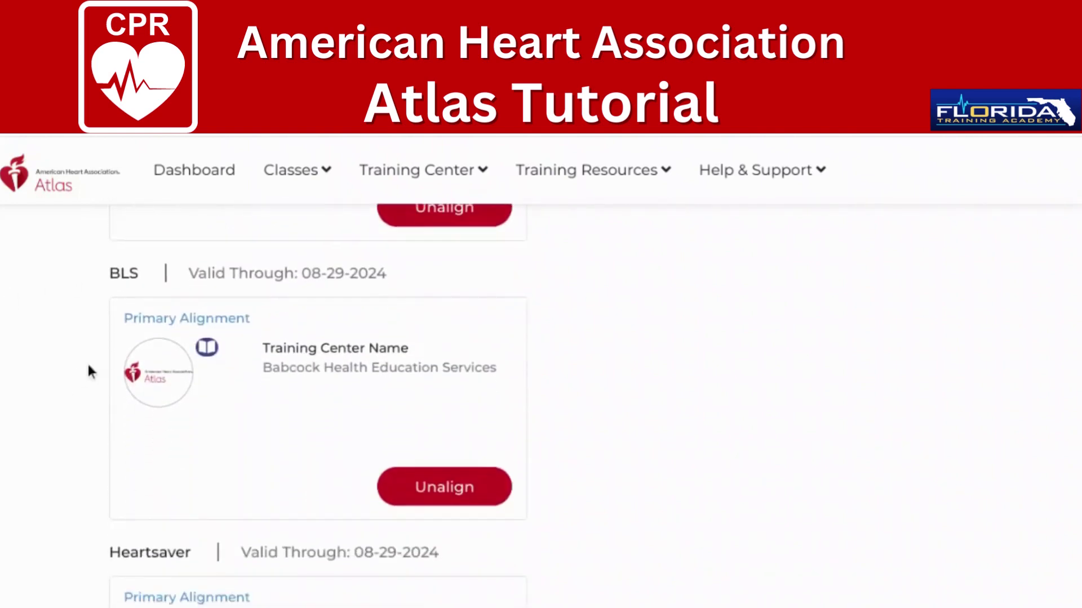
pyautogui.scroll(-6, 90, 372)
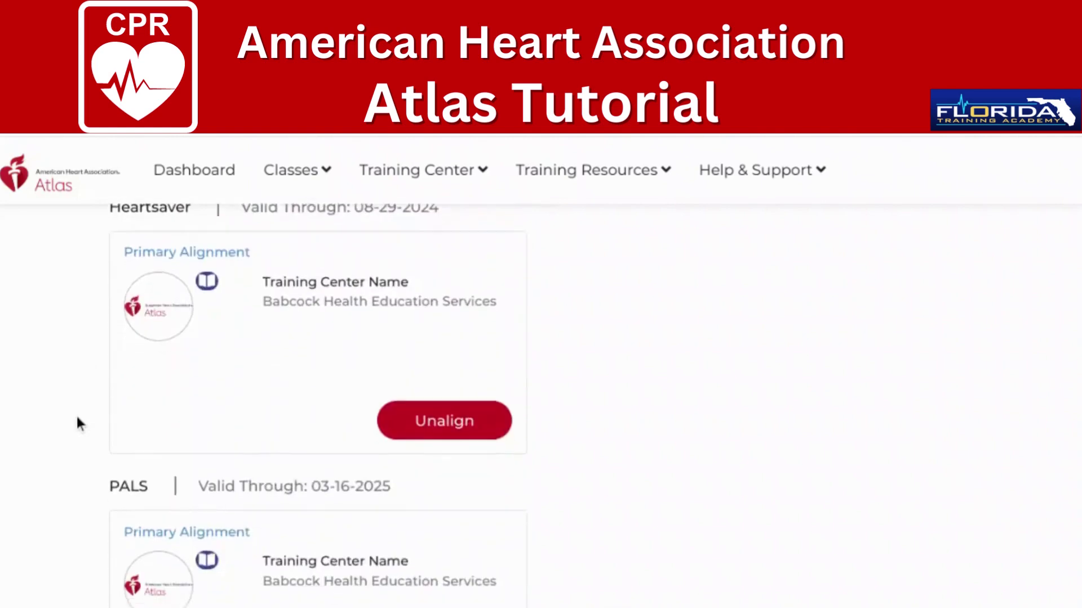
pyautogui.scroll(-2, 84, 416)
pyautogui.scroll(-7, 99, 415)
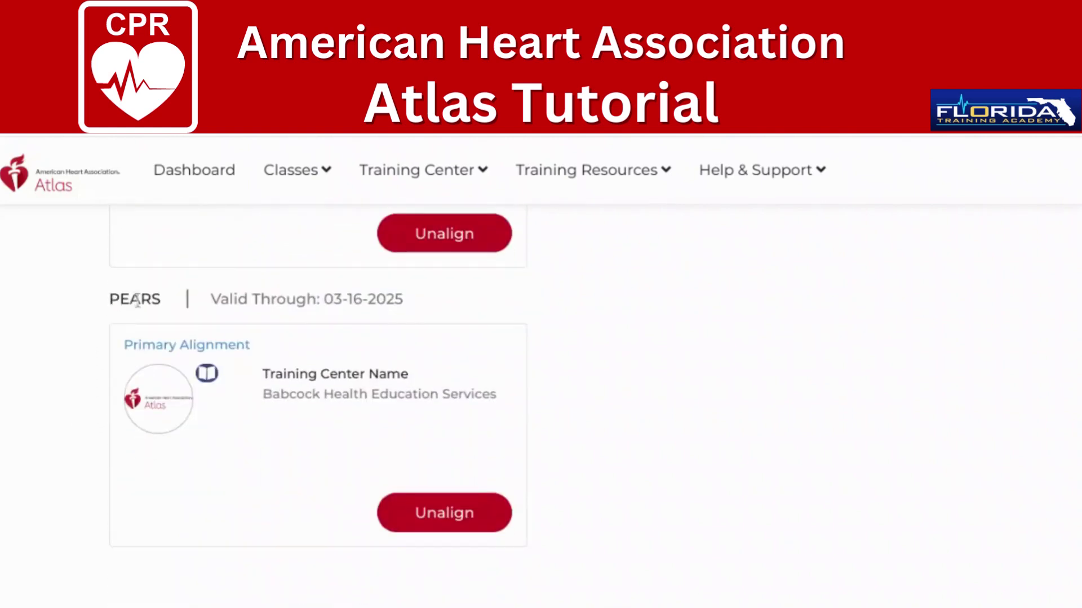
pyautogui.scroll(12, 99, 330)
pyautogui.scroll(9, 98, 330)
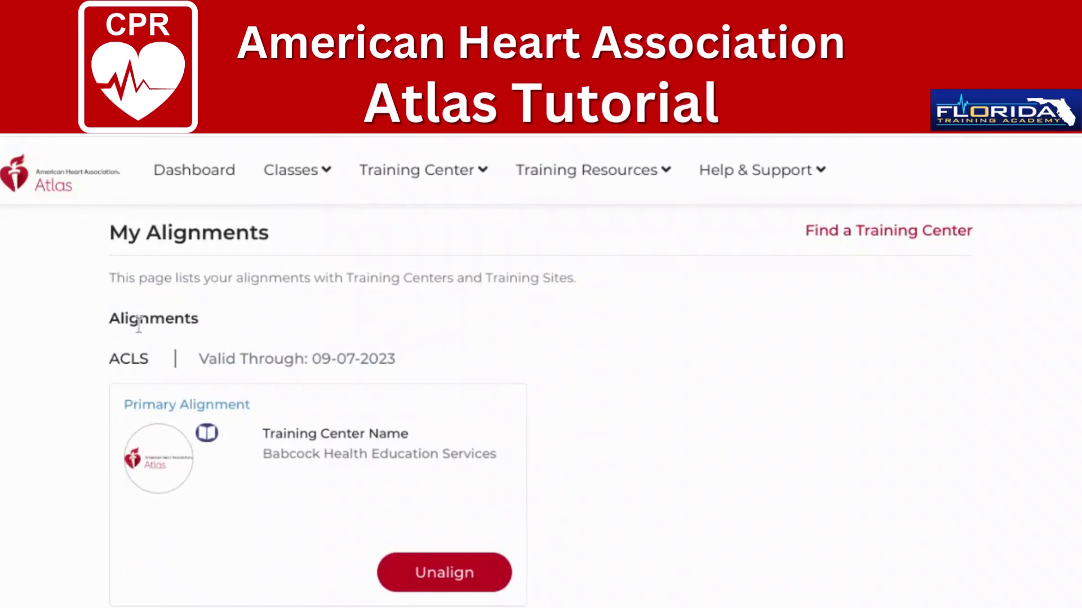
pyautogui.scroll(5, 787, 501)
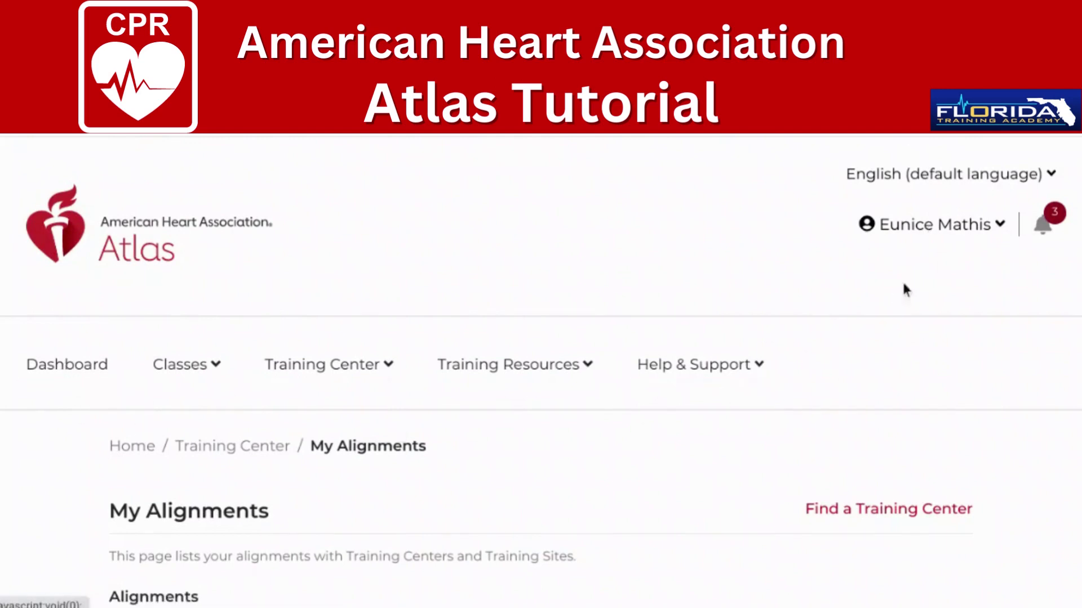
pyautogui.press('Tab')
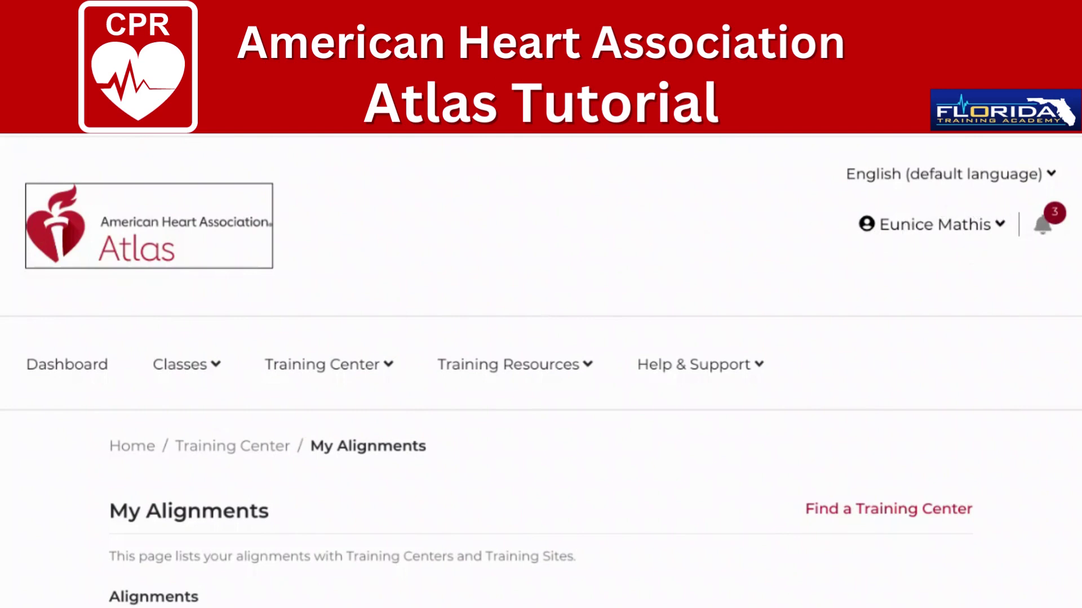
pyautogui.click(1045, 226)
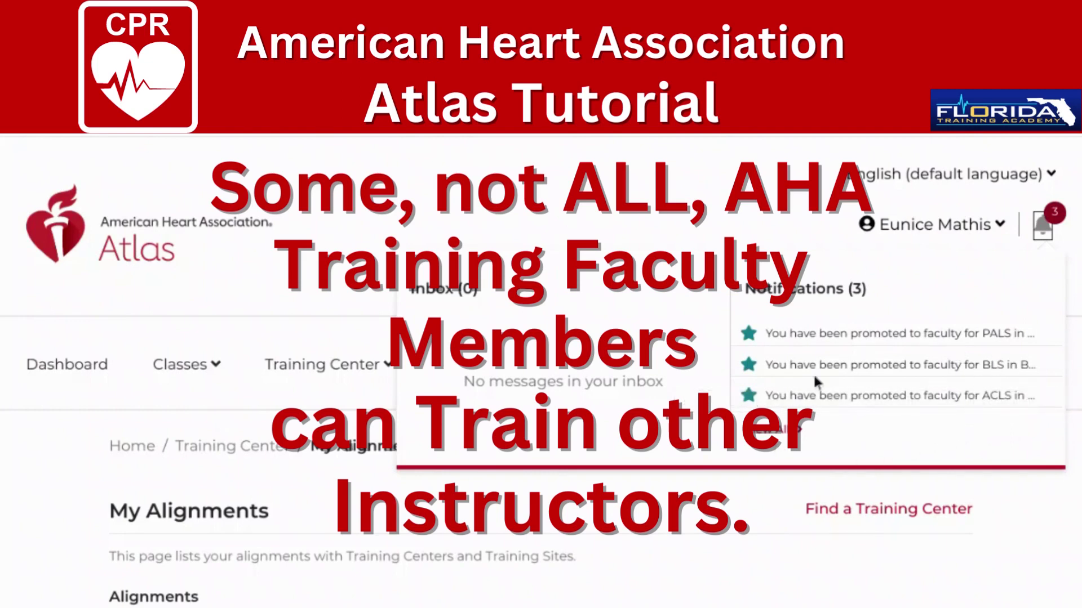
pyautogui.click(1049, 230)
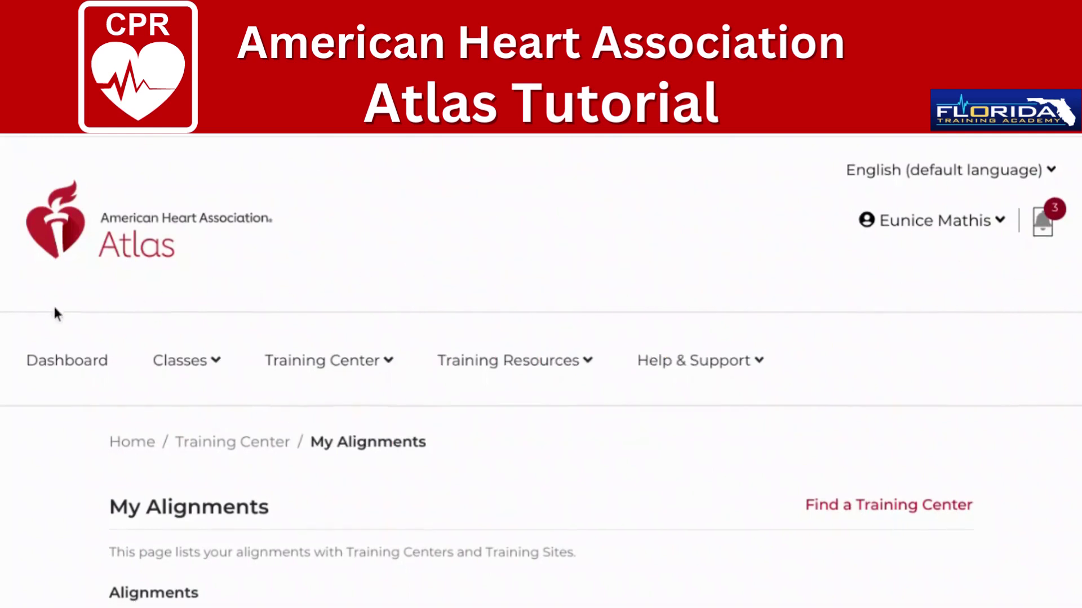
pyautogui.scroll(-1, 53, 312)
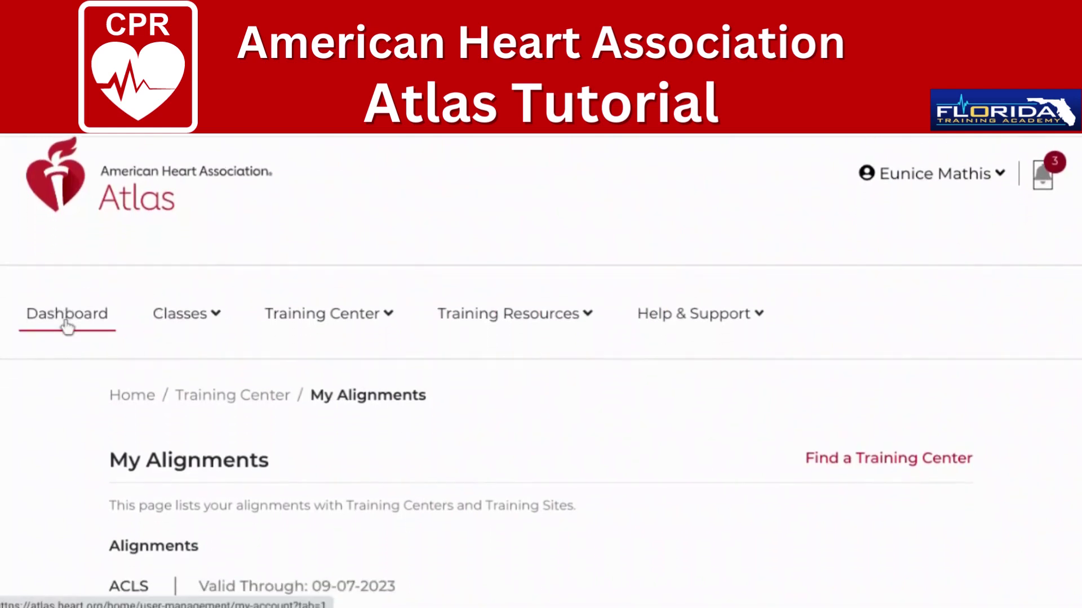
# Return to the Dashboard, close the alert, and bring My Classes and Quick Links into view
pyautogui.click(66, 316)
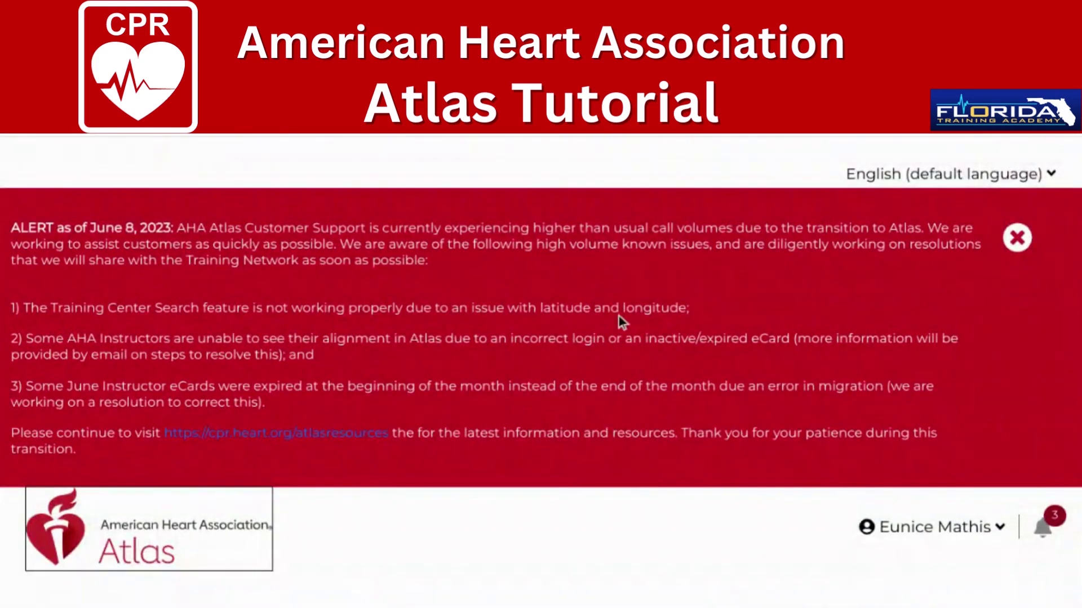
pyautogui.click(1020, 240)
pyautogui.scroll(-3, 728, 394)
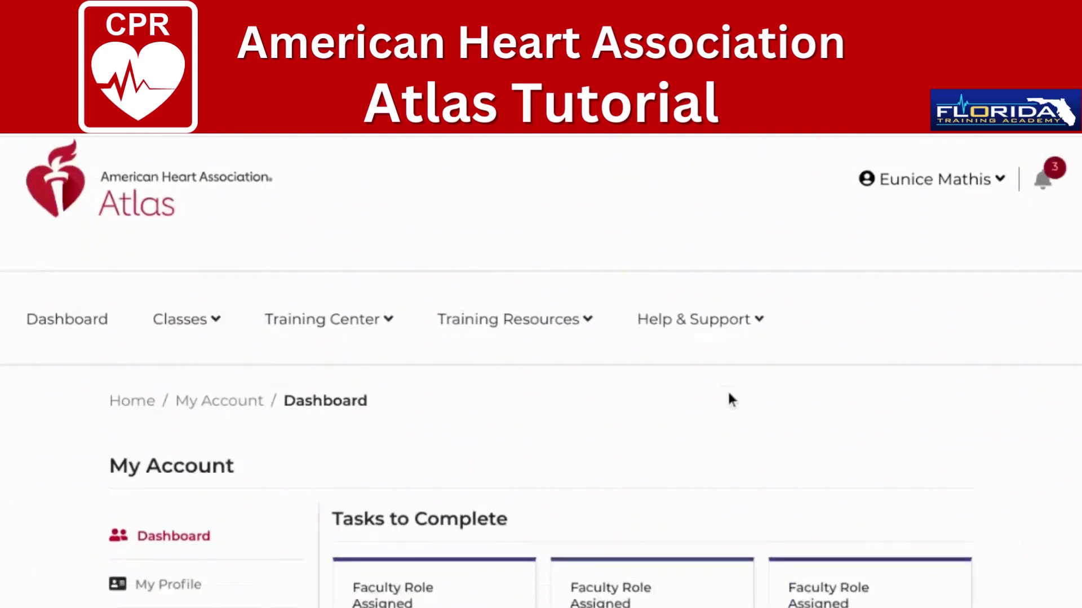
pyautogui.scroll(-2, 728, 406)
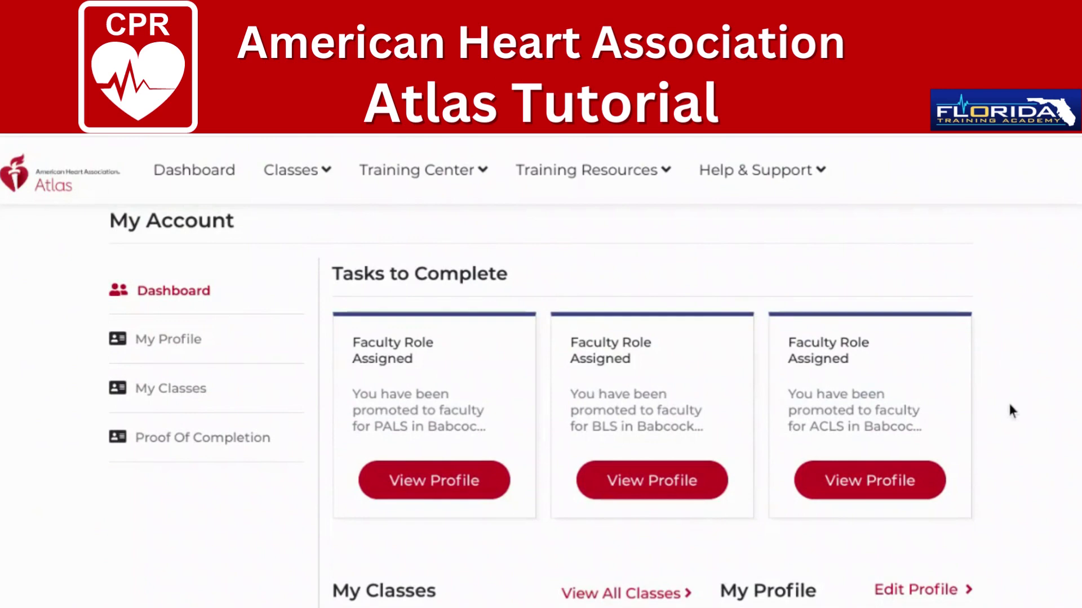
pyautogui.scroll(-1, 1010, 405)
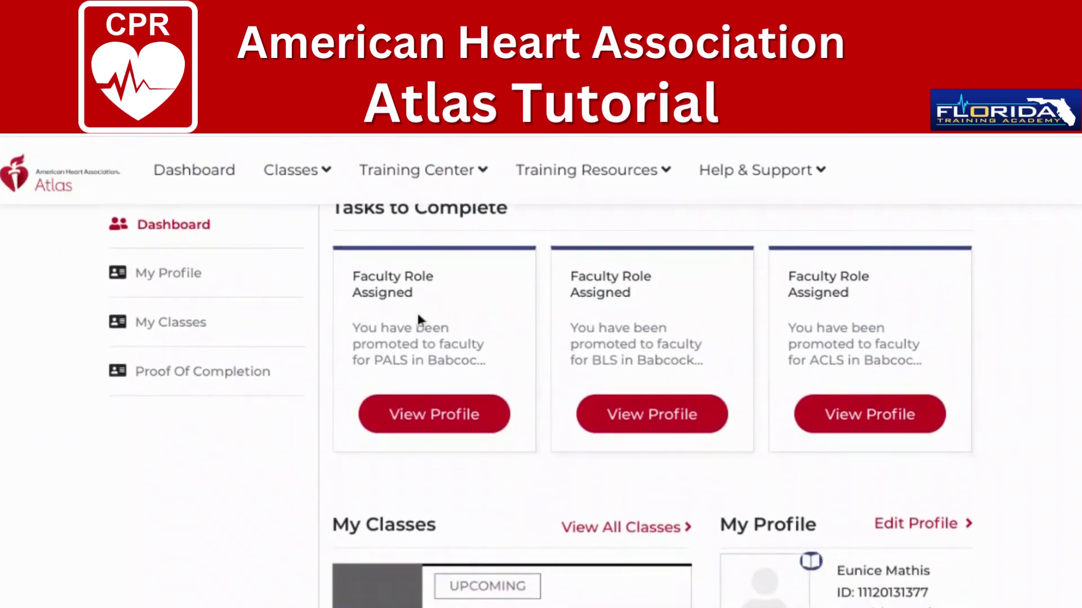
pyautogui.scroll(-4, 982, 316)
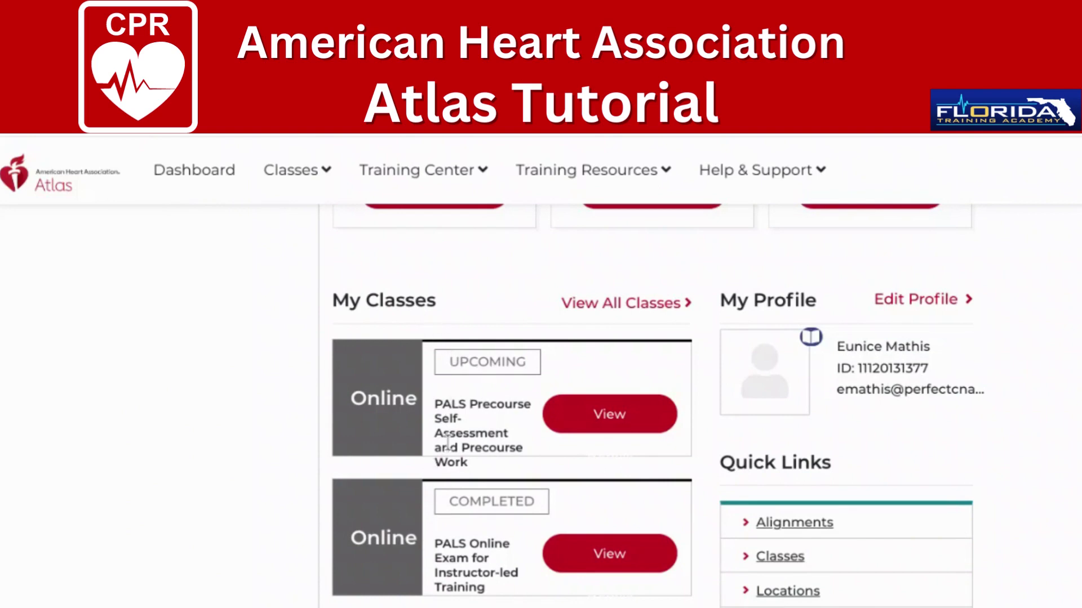
pyautogui.scroll(-2, 447, 442)
pyautogui.scroll(2, 450, 449)
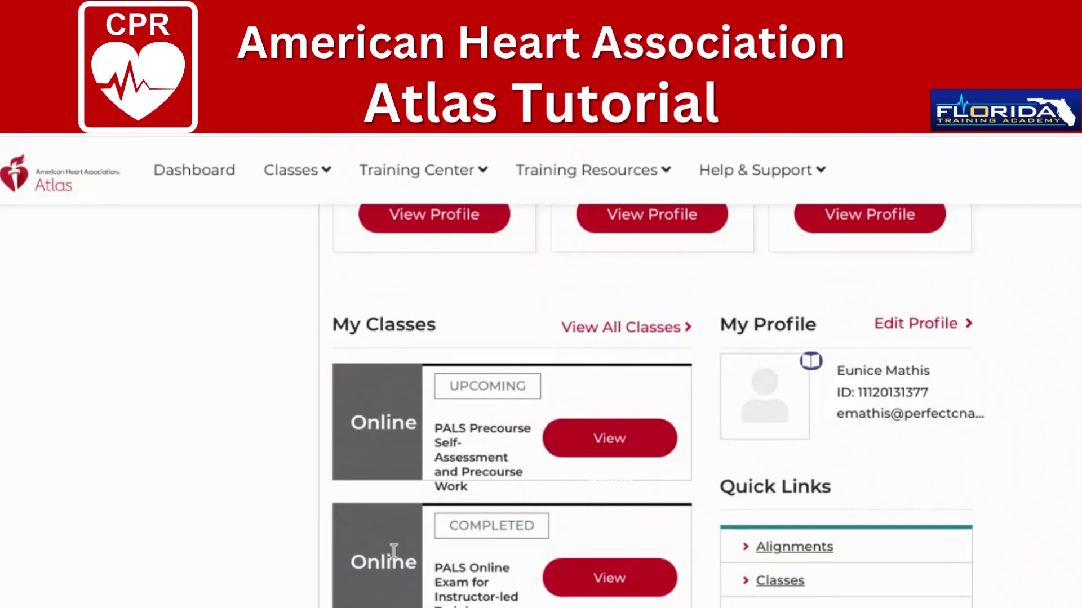
pyautogui.scroll(-2, 394, 549)
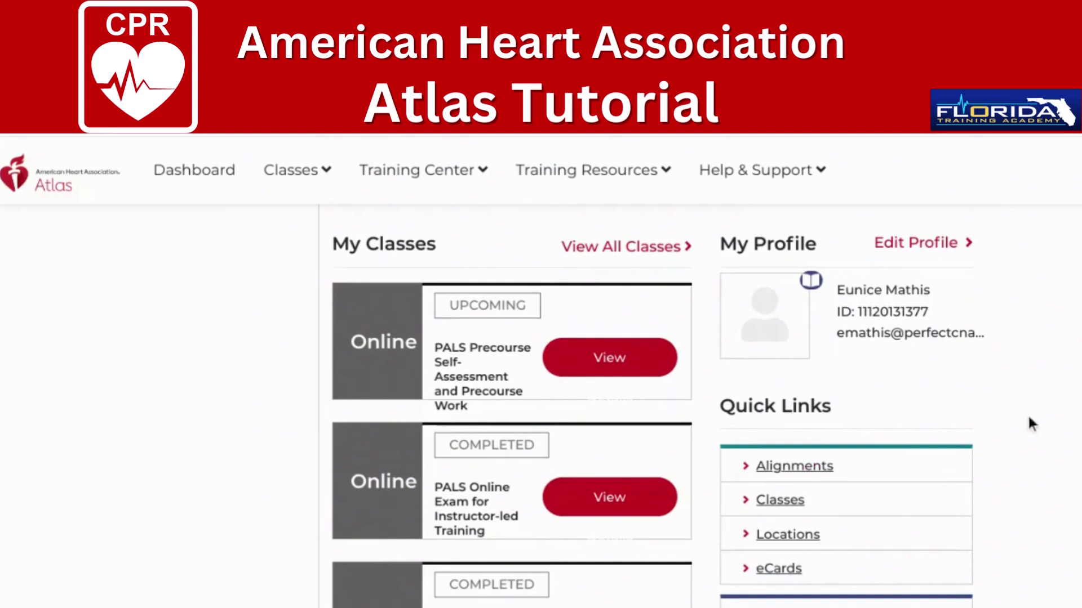
pyautogui.scroll(-3, 1029, 419)
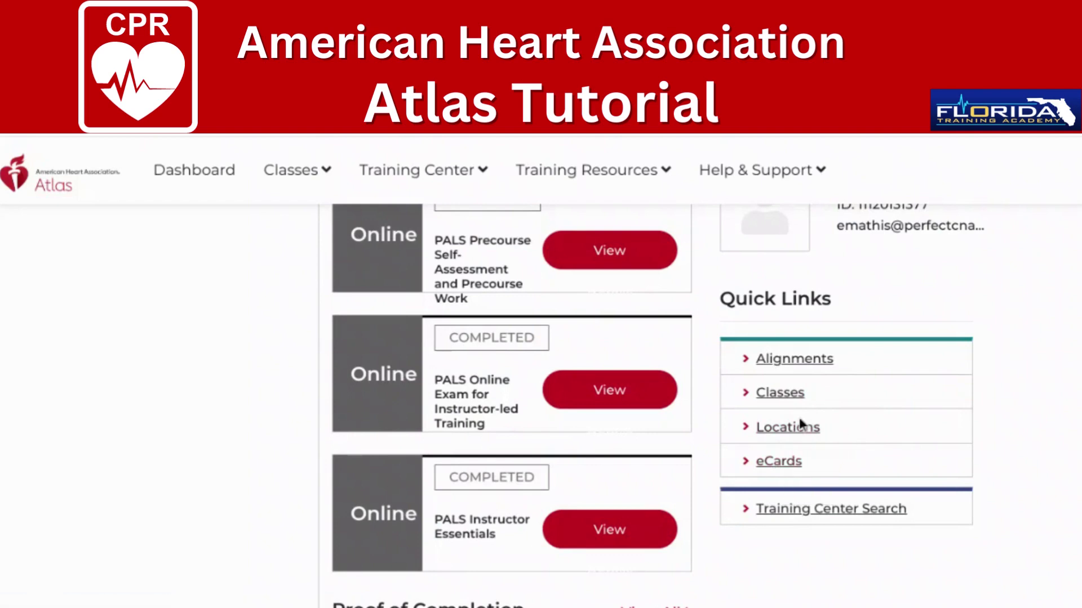
# Go to the Class Location List from Quick Links > Locations
pyautogui.click(786, 430)
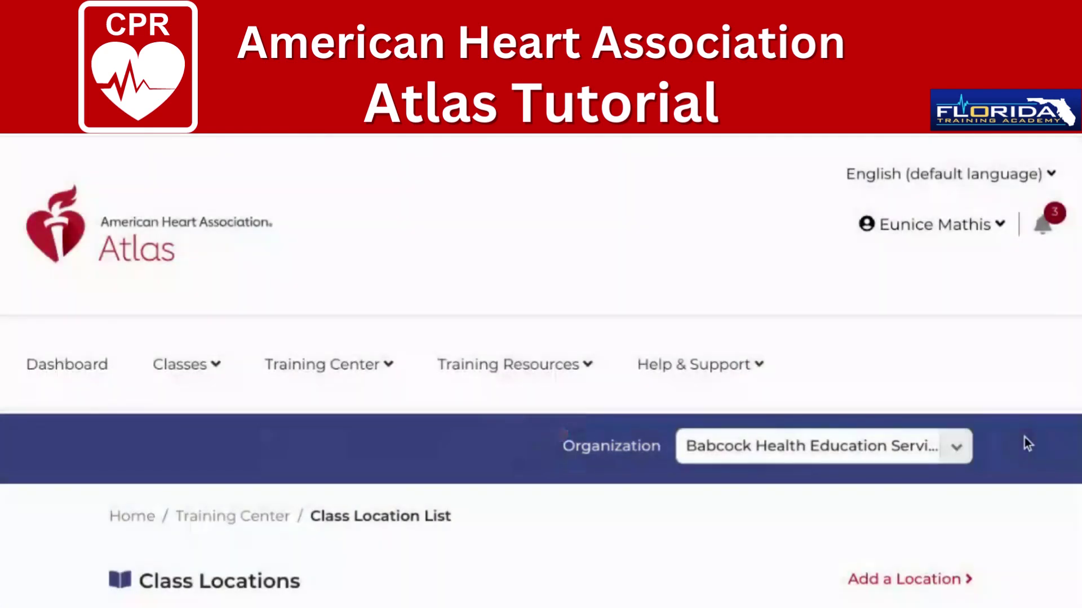
pyautogui.scroll(-2, 1024, 437)
pyautogui.scroll(-1, 1022, 438)
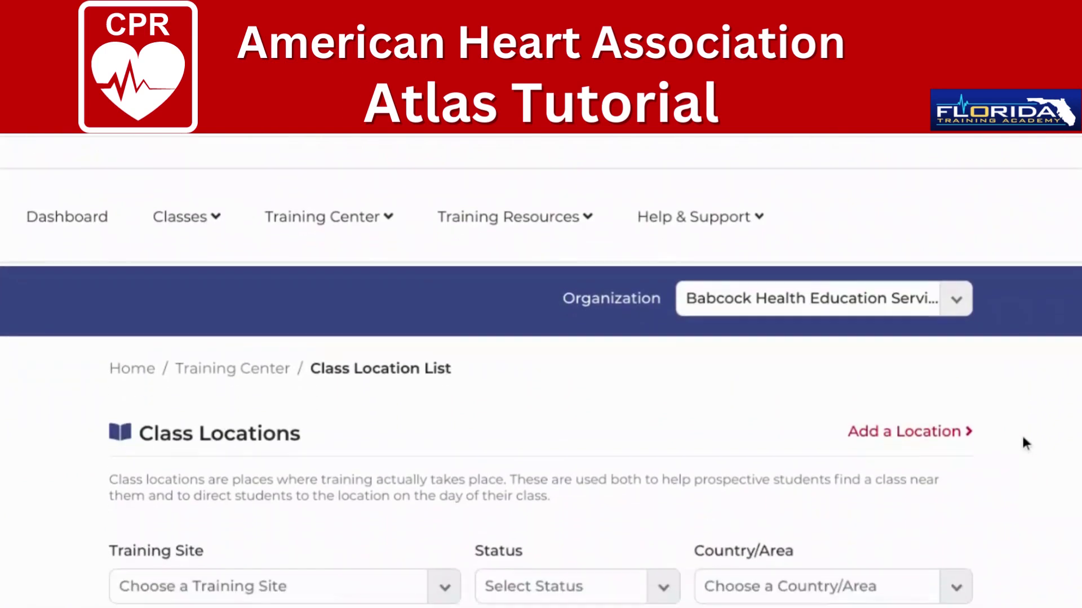
# Switch the organization to Acuity CPR at Florida Training
pyautogui.click(967, 312)
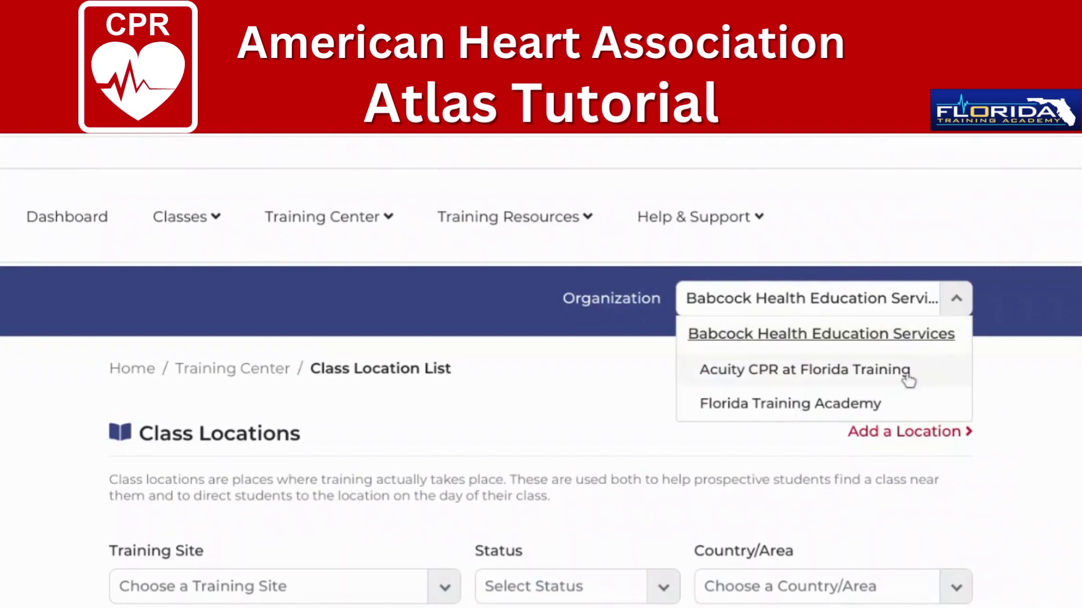
pyautogui.click(864, 379)
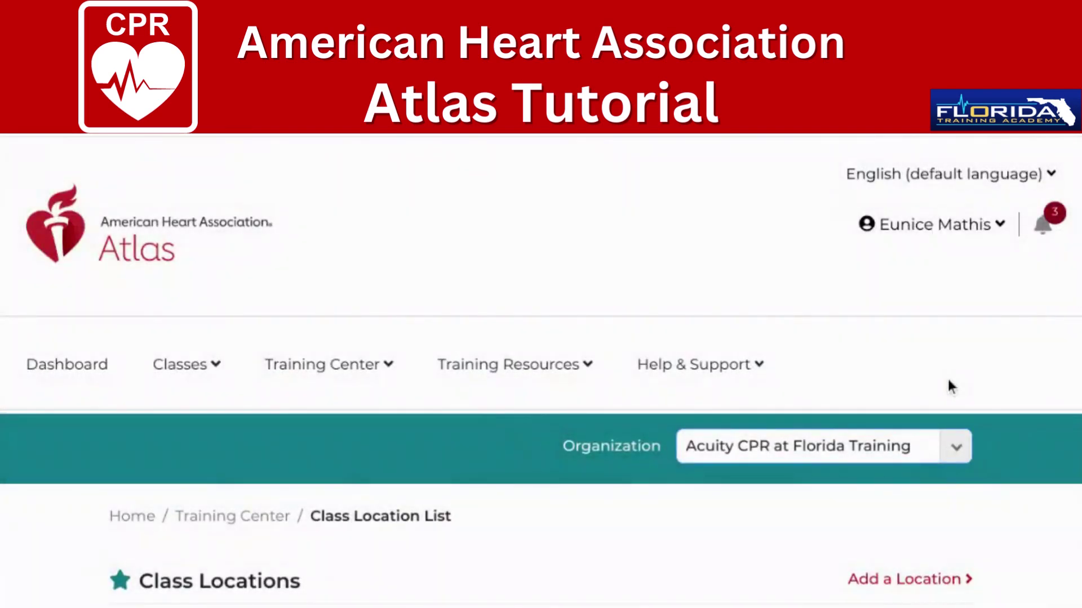
pyautogui.scroll(-1, 947, 386)
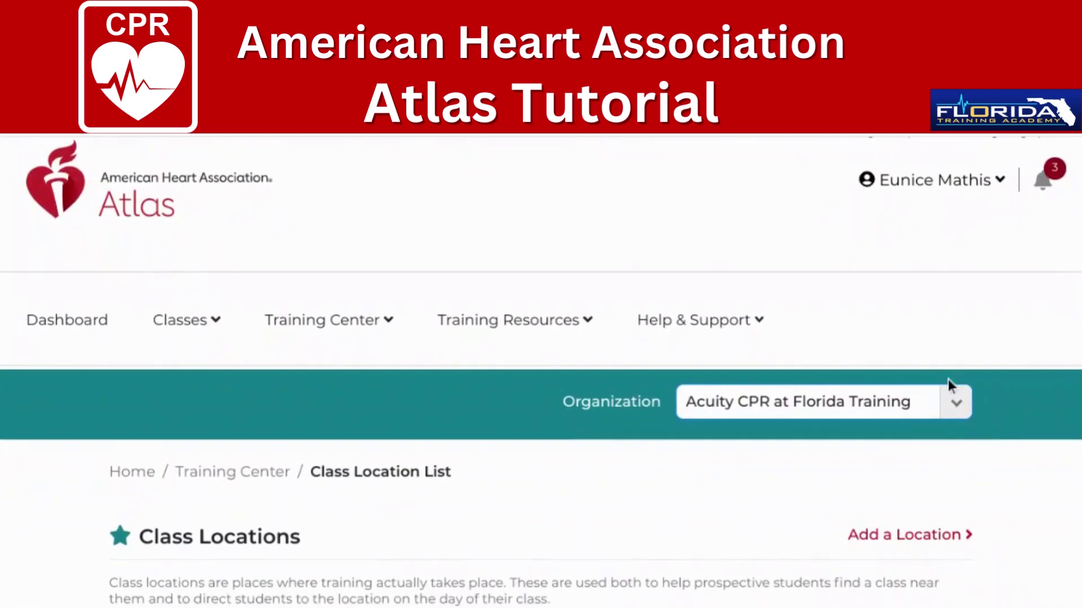
pyautogui.scroll(-3, 951, 395)
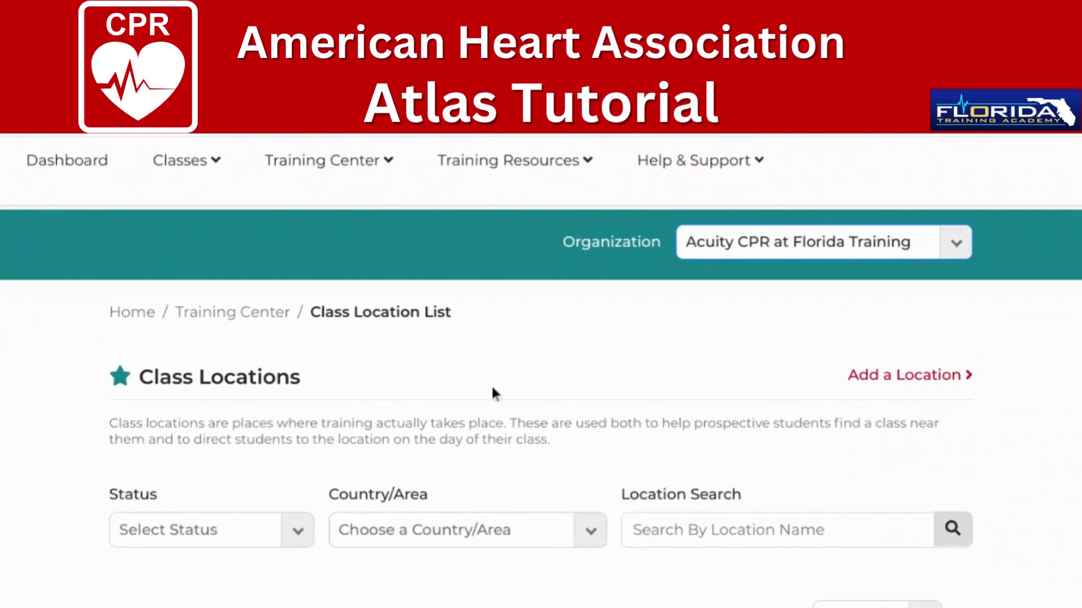
# Add a class location and enter 'Main Location' as its name
pyautogui.click(889, 377)
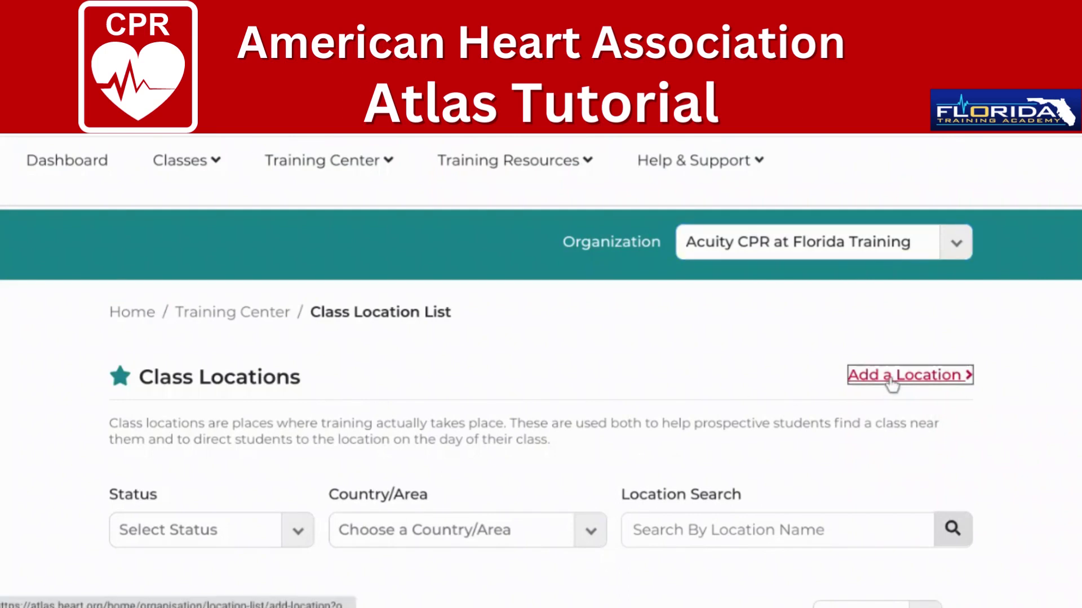
pyautogui.scroll(-4, 580, 452)
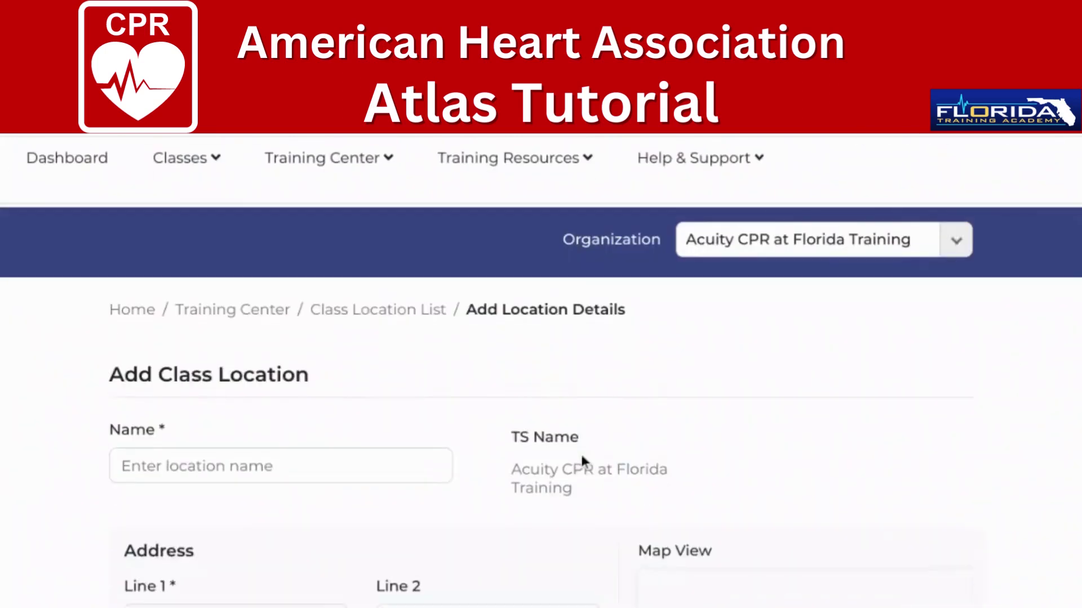
pyautogui.click(345, 466)
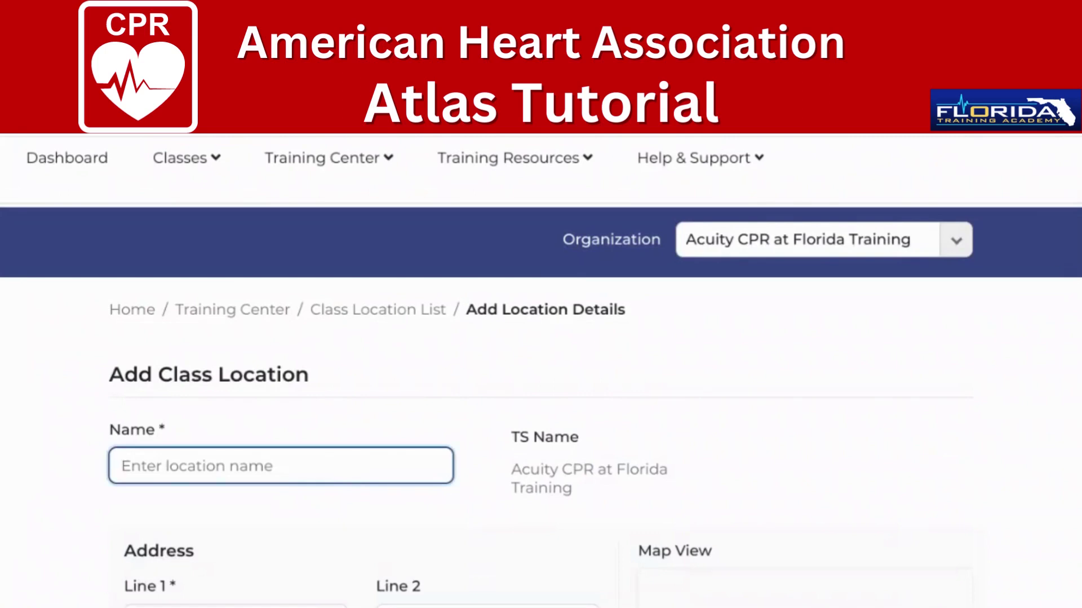
pyautogui.write('Main Location')
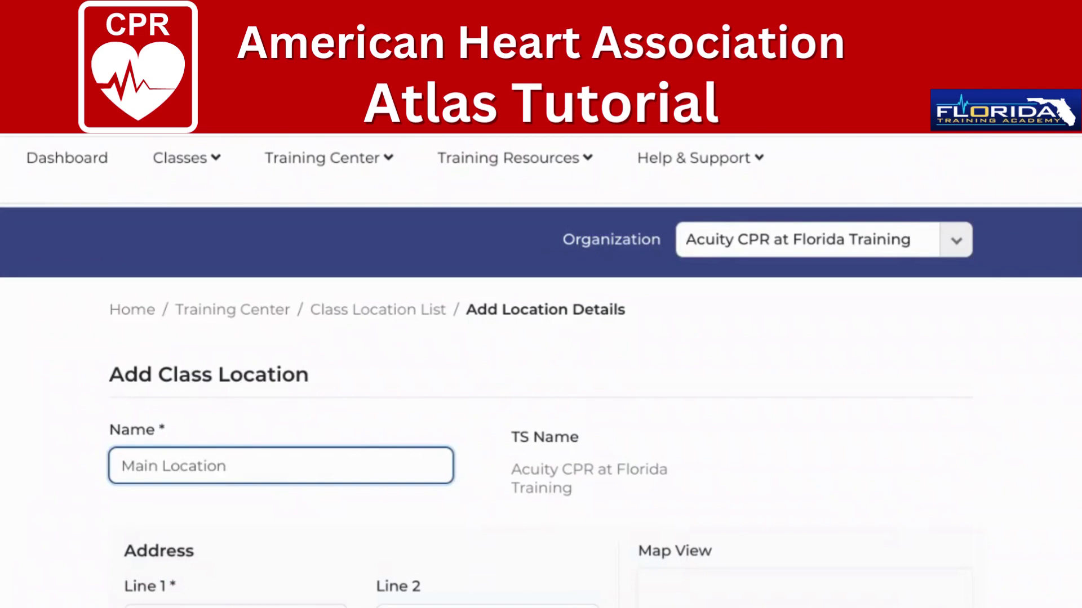
pyautogui.scroll(-3, 345, 467)
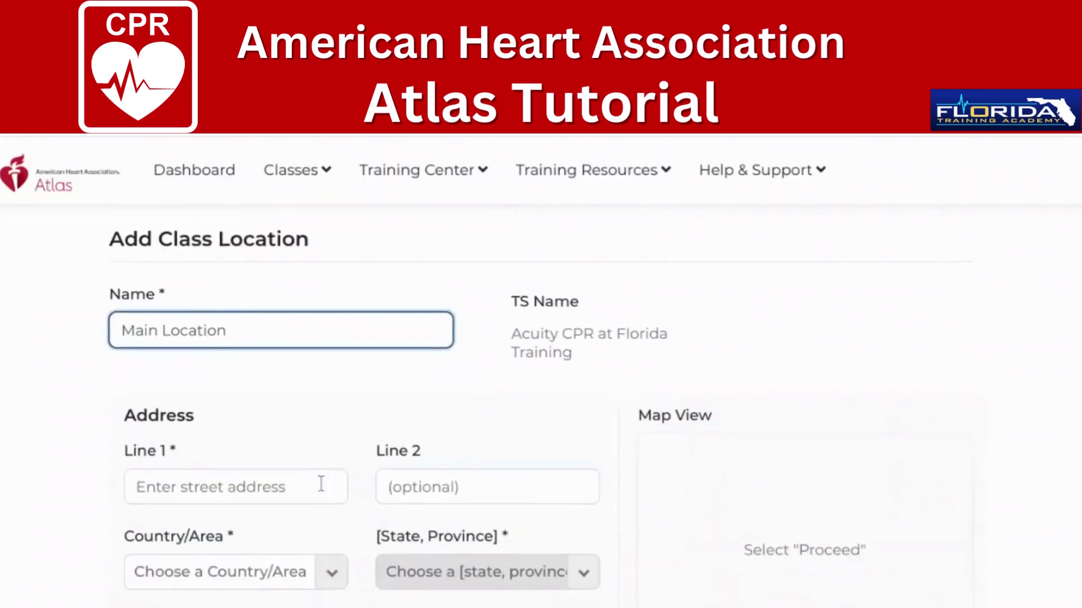
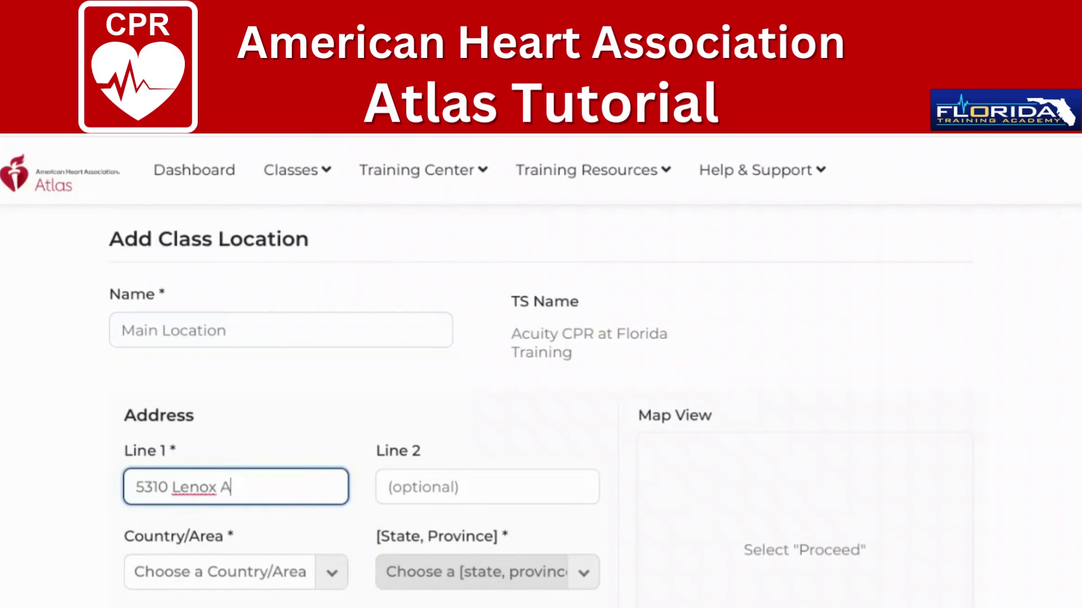
# Continue typing the street address into Address Line 1 of the new Main Location
pyautogui.write('venue')
# Enter 21B as address line 2 and select United States and Florida
pyautogui.press('Tab')
pyautogui.write('21')
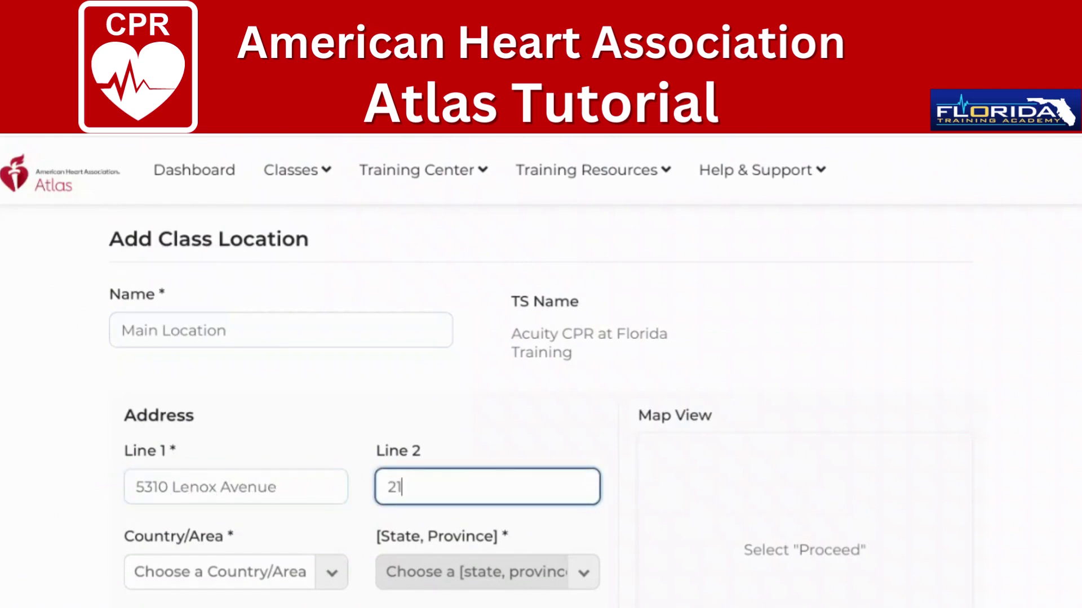
pyautogui.write('B')
pyautogui.scroll(-2, 314, 487)
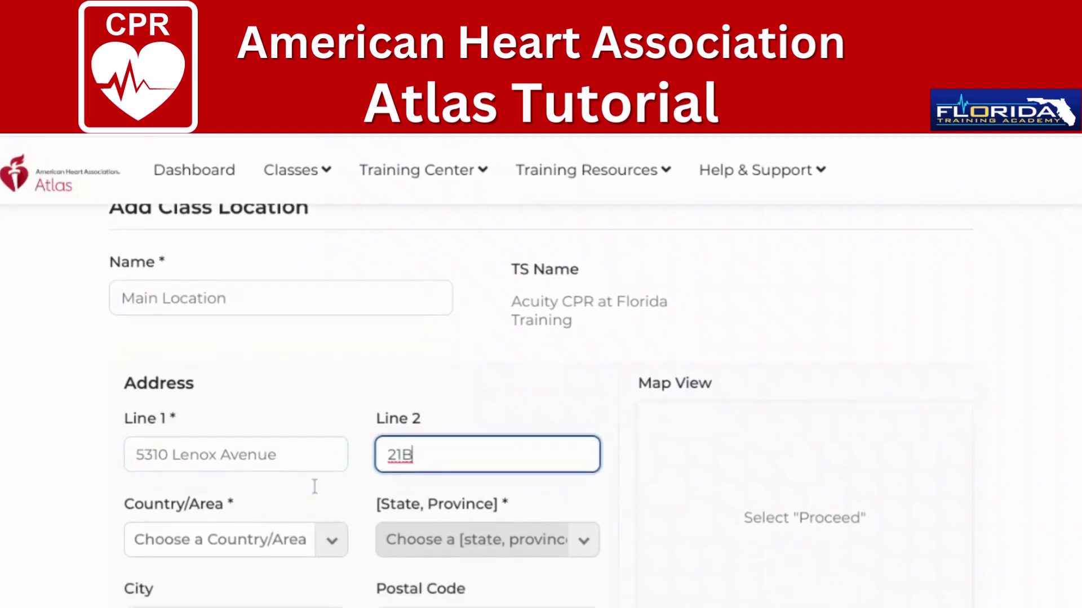
pyautogui.click(330, 524)
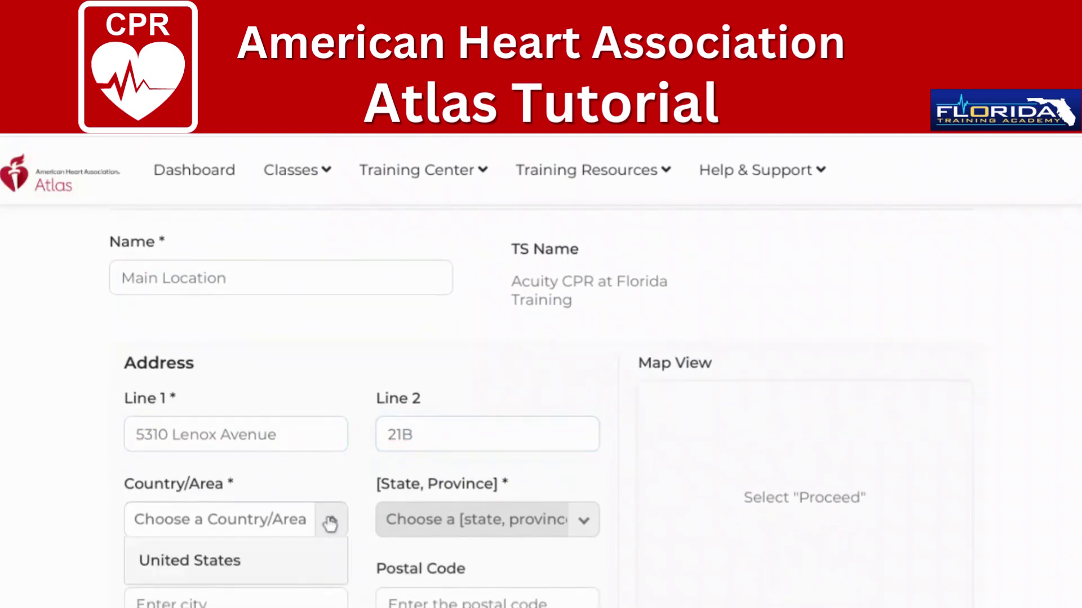
pyautogui.click(288, 572)
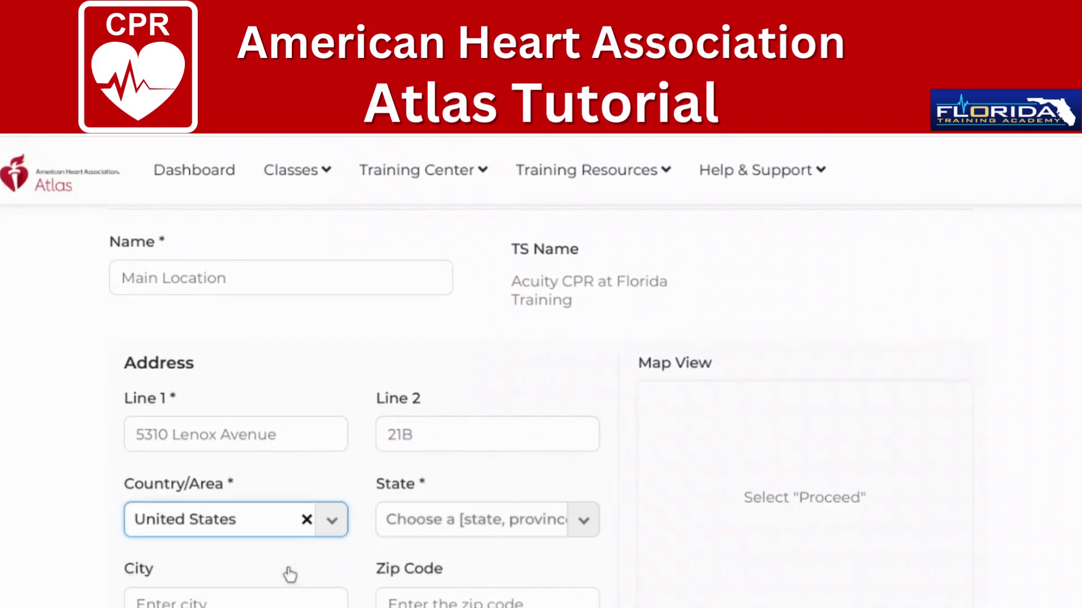
pyautogui.click(594, 530)
pyautogui.scroll(-5, 557, 451)
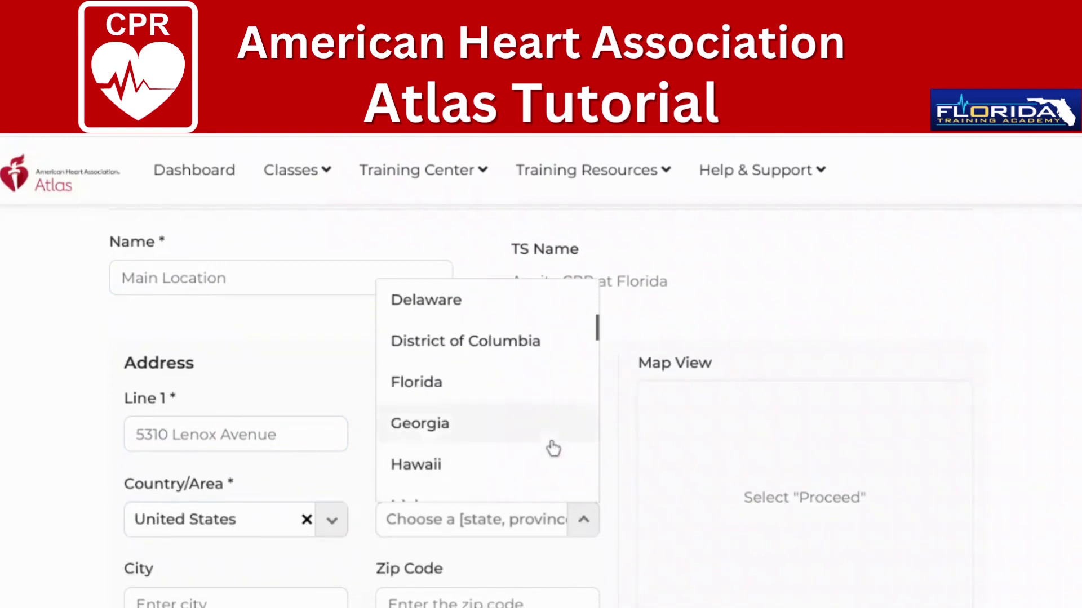
pyautogui.click(511, 390)
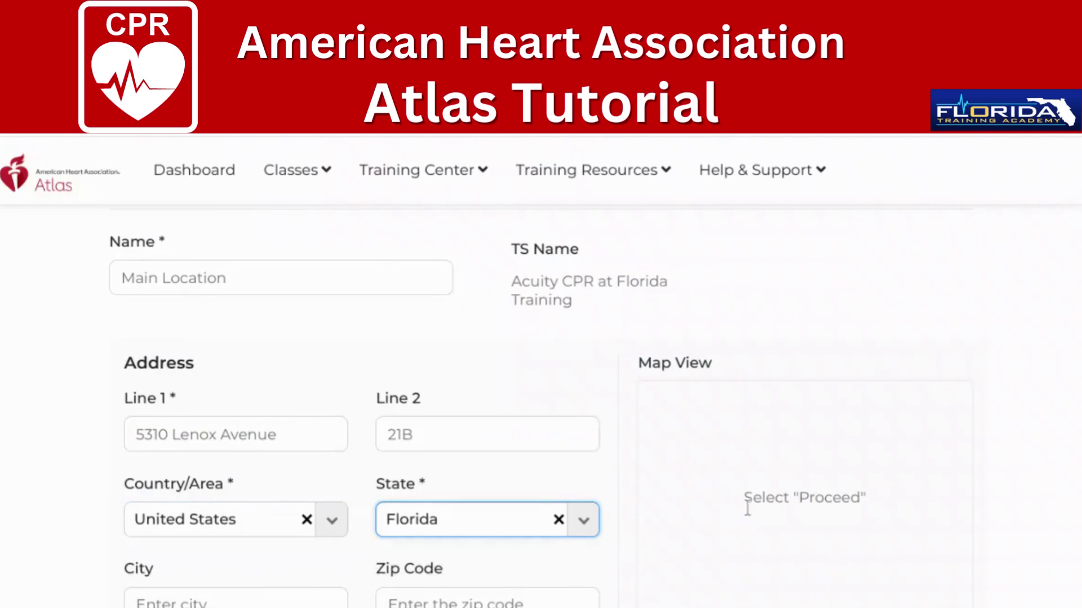
# Enter Jacksonville as the city and fill in the location's zip code
pyautogui.scroll(-2, 692, 526)
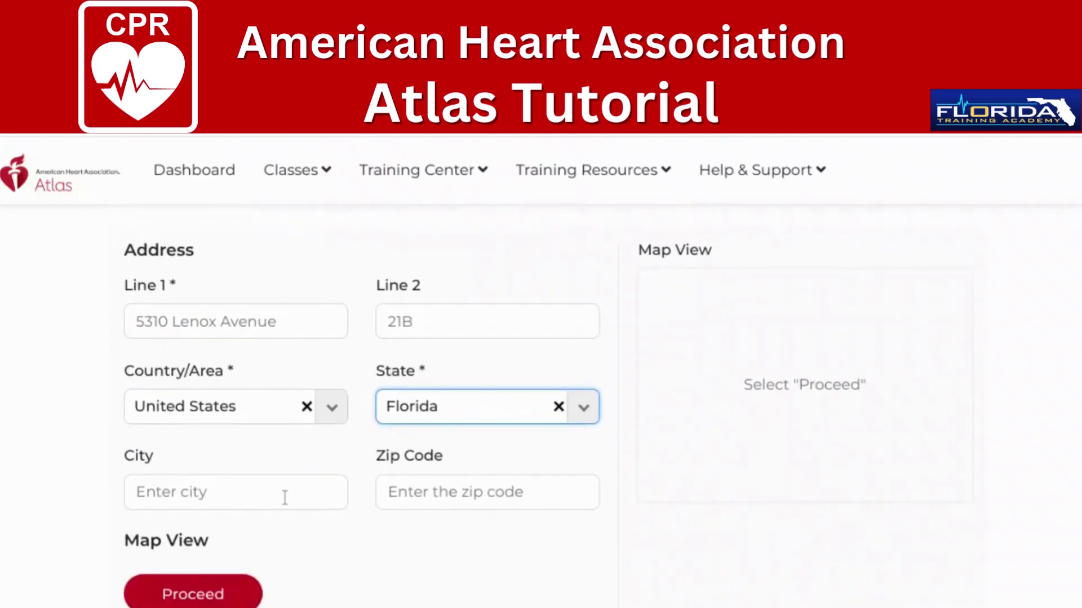
pyautogui.click(285, 497)
pyautogui.write('Jacksonville')
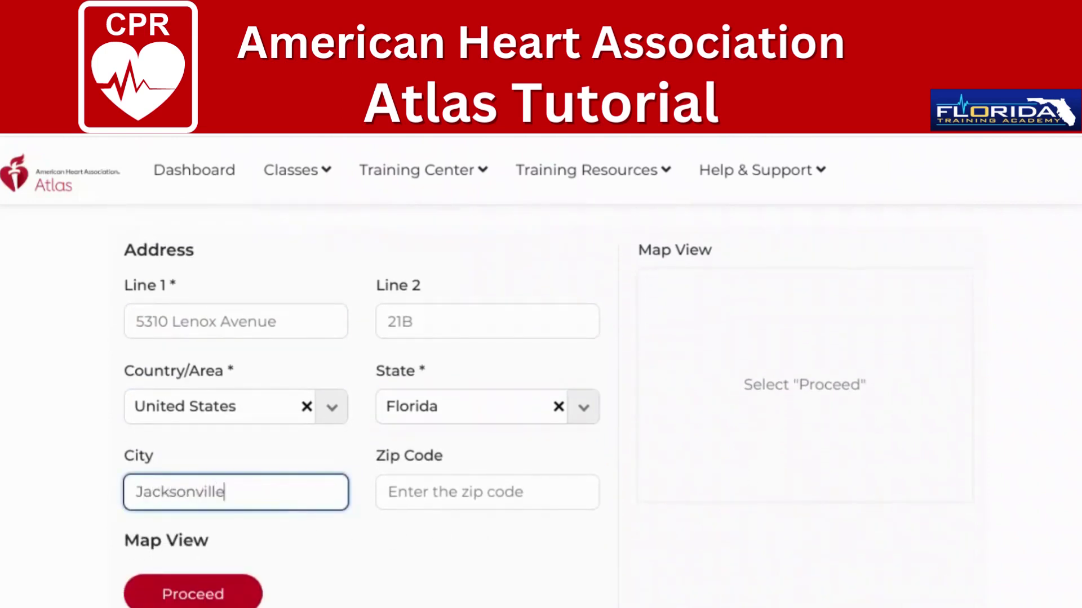
pyautogui.press('Tab')
pyautogui.write('32205')
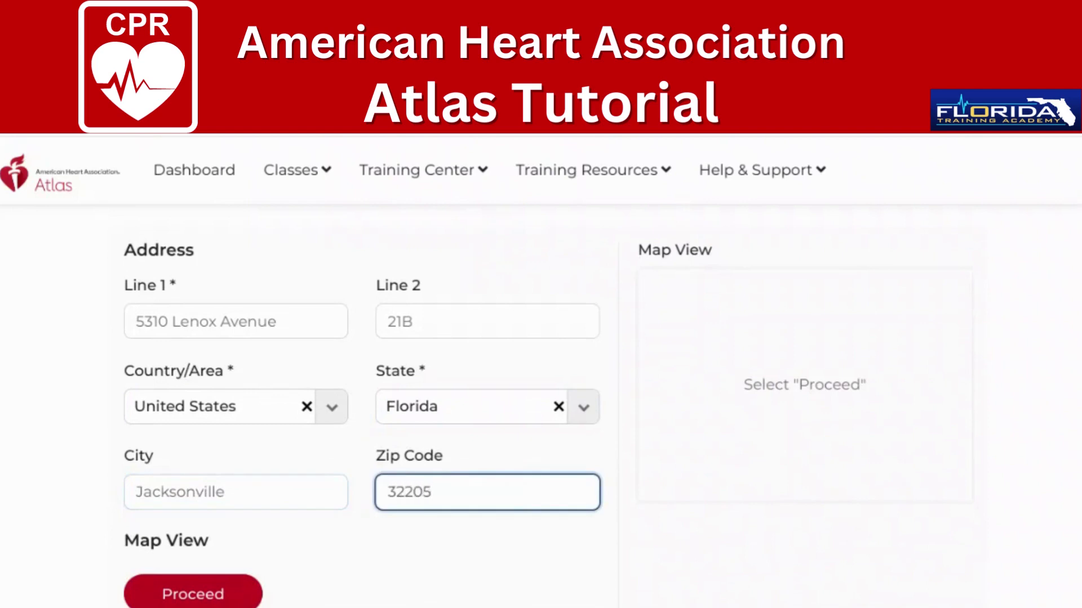
pyautogui.scroll(-2, 284, 496)
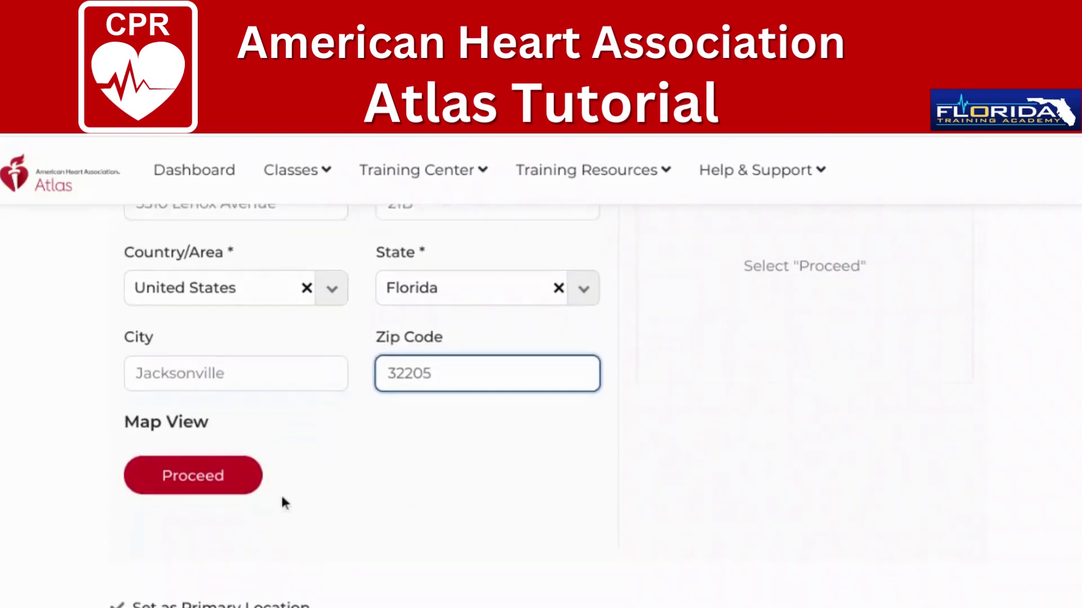
# Confirm the address so it is pinned on the map, leaving Nearby Landmark unselected
pyautogui.click(235, 476)
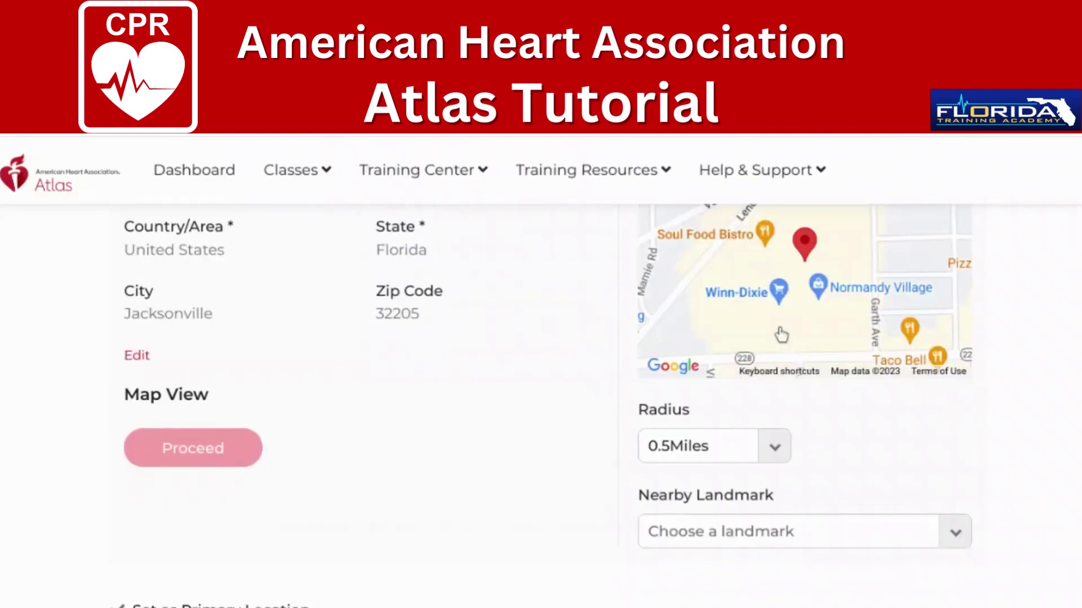
pyautogui.scroll(-1, 924, 442)
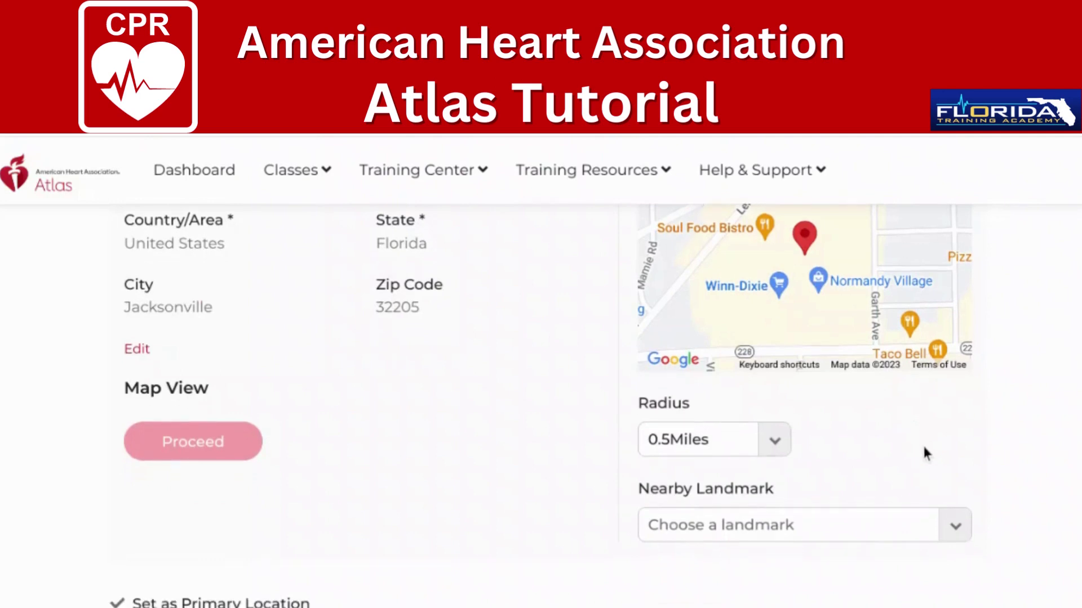
pyautogui.click(957, 484)
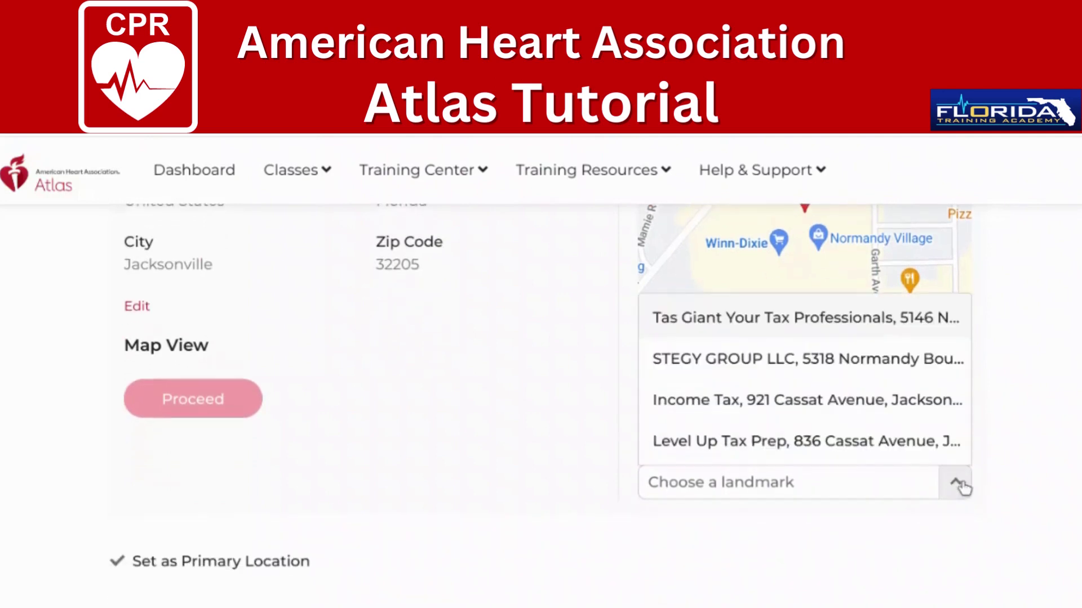
pyautogui.scroll(-1, 867, 421)
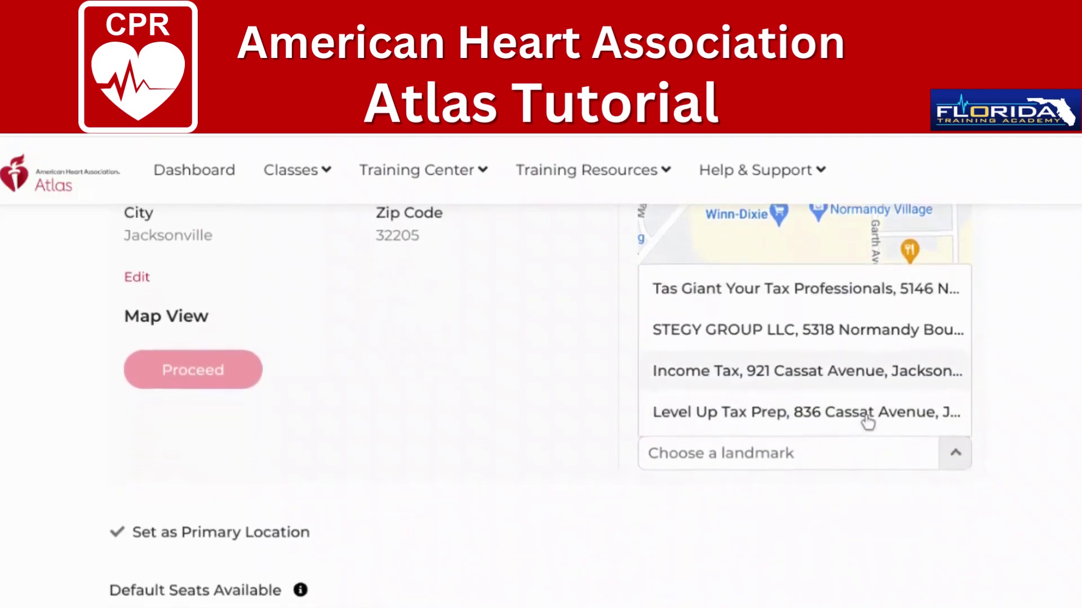
pyautogui.scroll(1, 867, 423)
pyautogui.click(1029, 444)
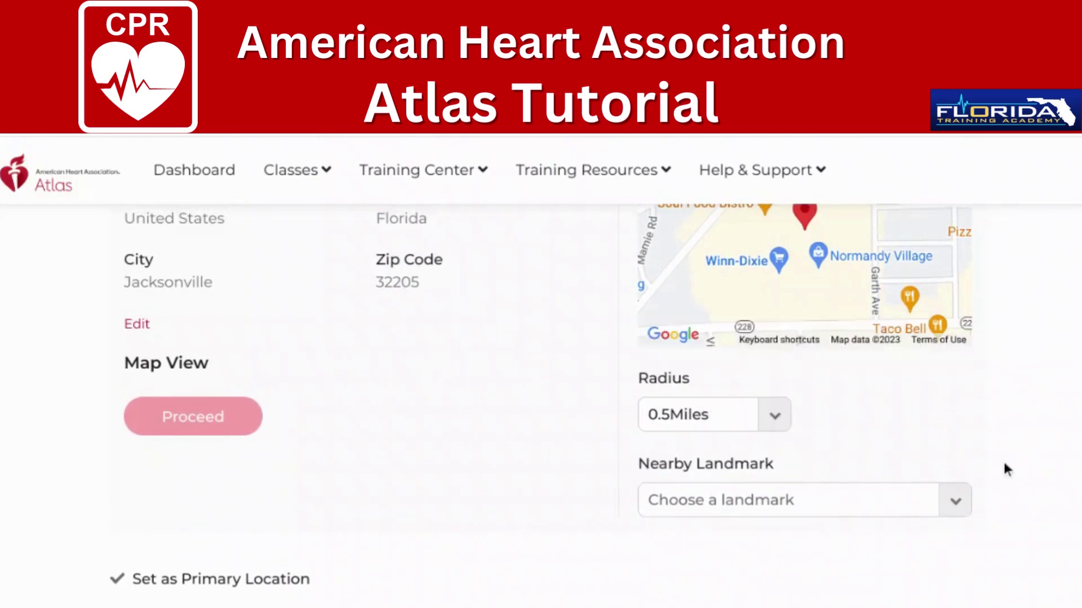
pyautogui.scroll(-3, 402, 527)
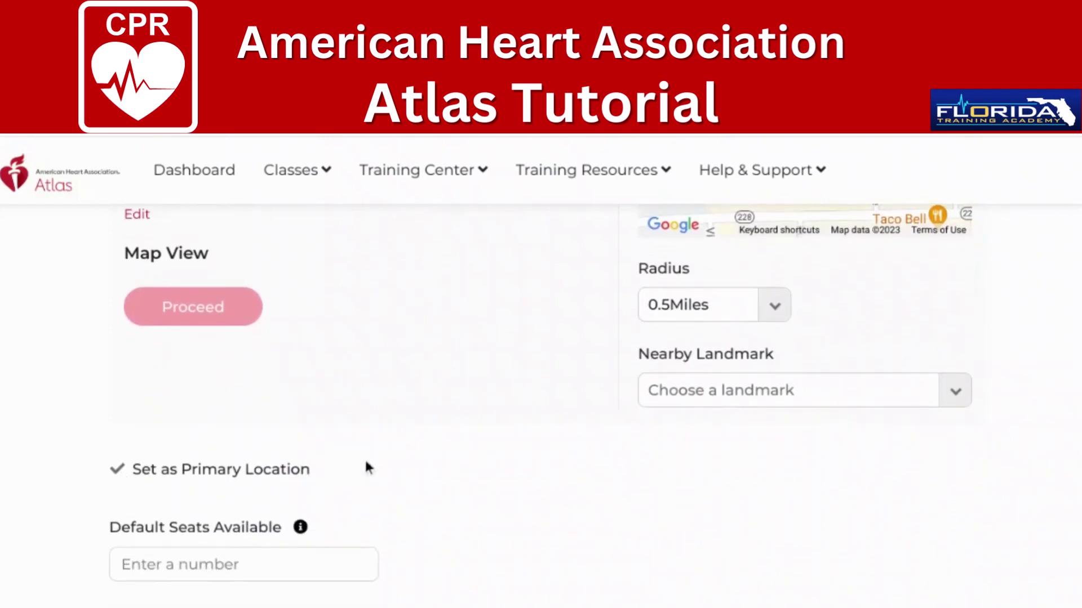
pyautogui.scroll(10, 366, 459)
pyautogui.scroll(-10, 366, 458)
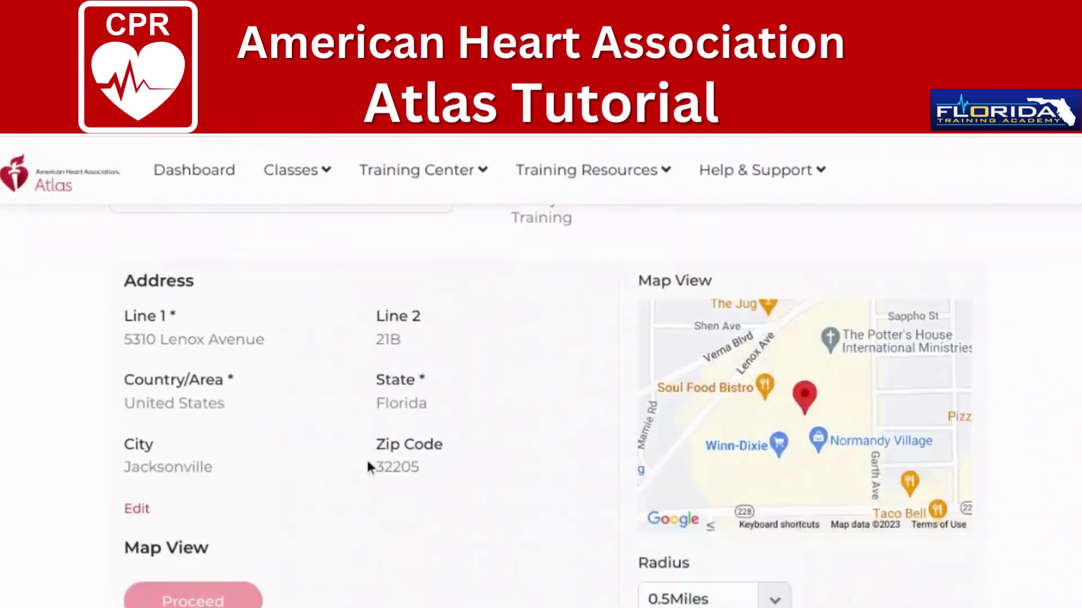
pyautogui.click(325, 423)
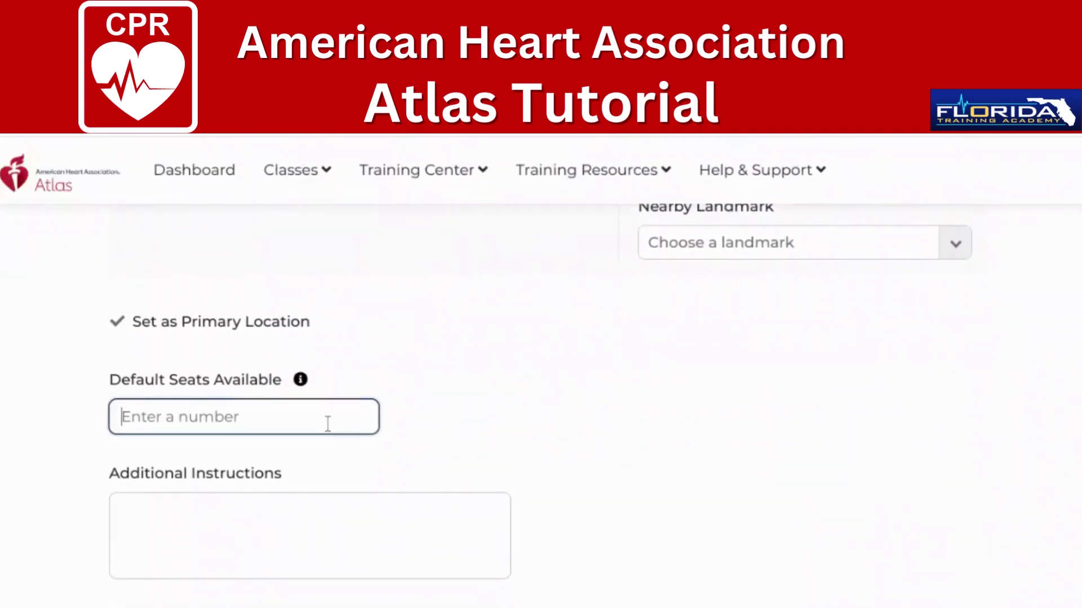
# Set 8 default seats and add instructions: 'We are located inside of the Kingdom Plaza Mall near the Bowling Alley.'
pyautogui.write('8')
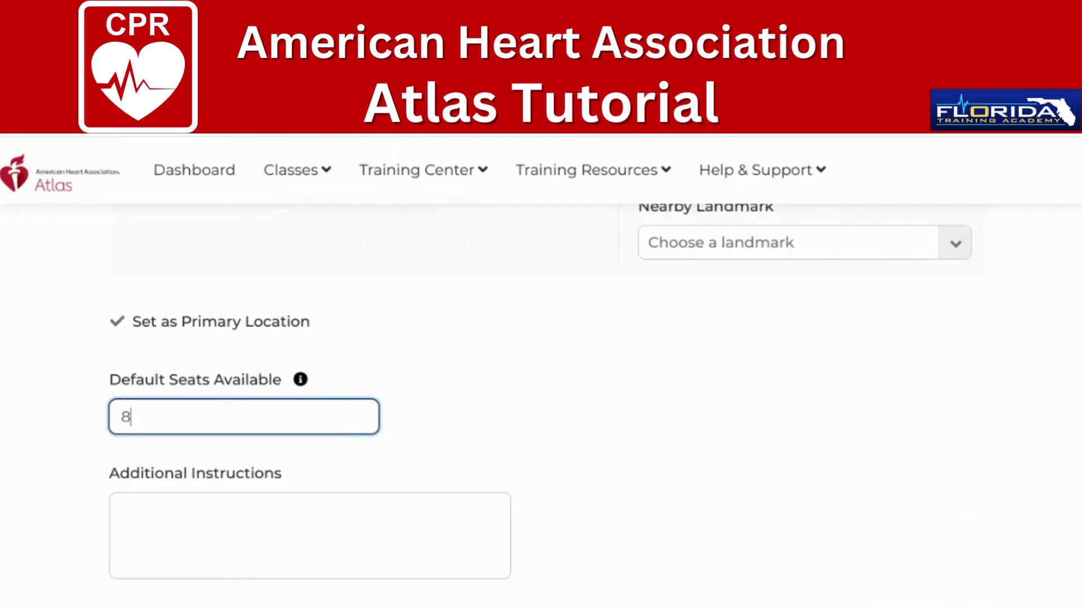
pyautogui.scroll(-2, 222, 538)
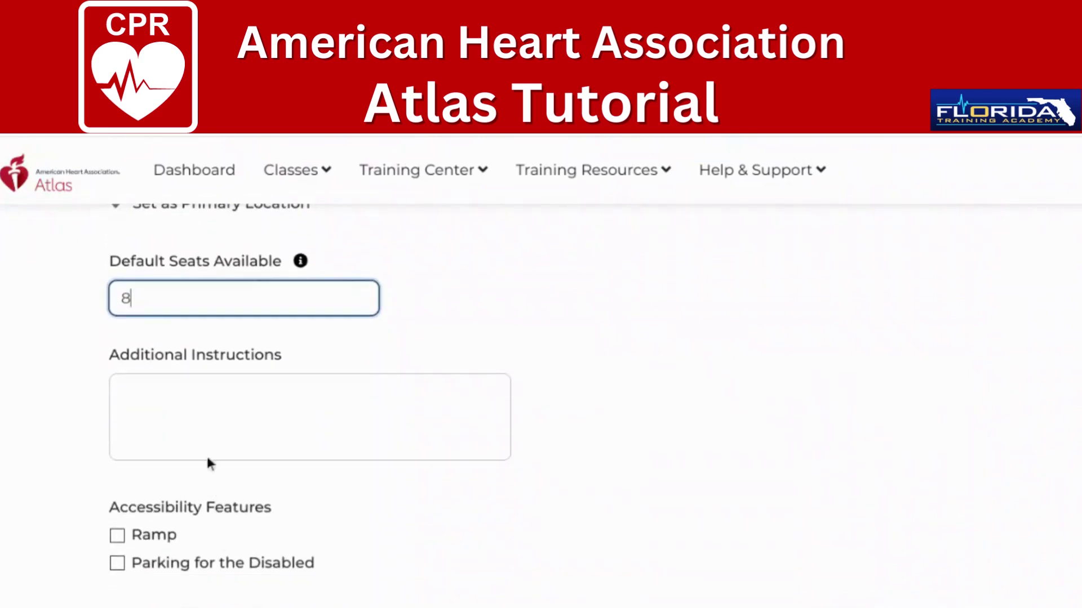
pyautogui.click(202, 423)
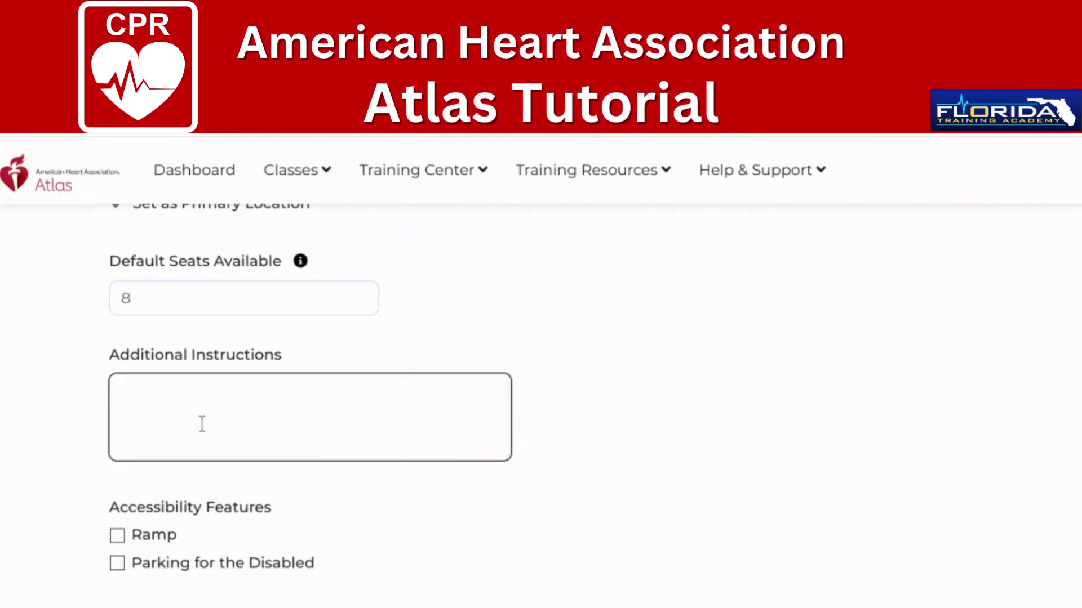
pyautogui.write('We ar')
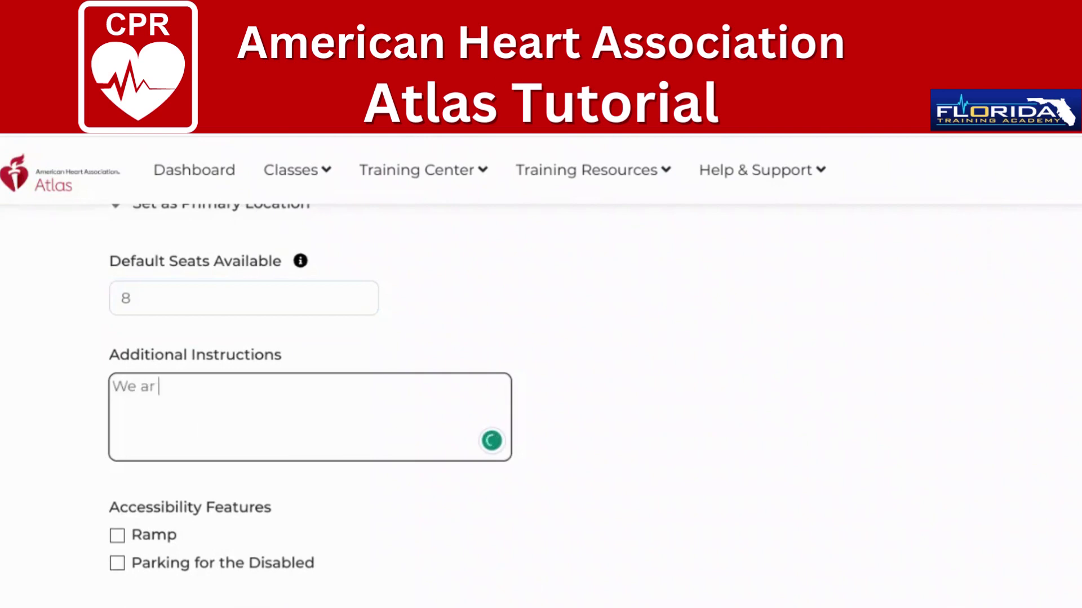
pyautogui.write('e locating')
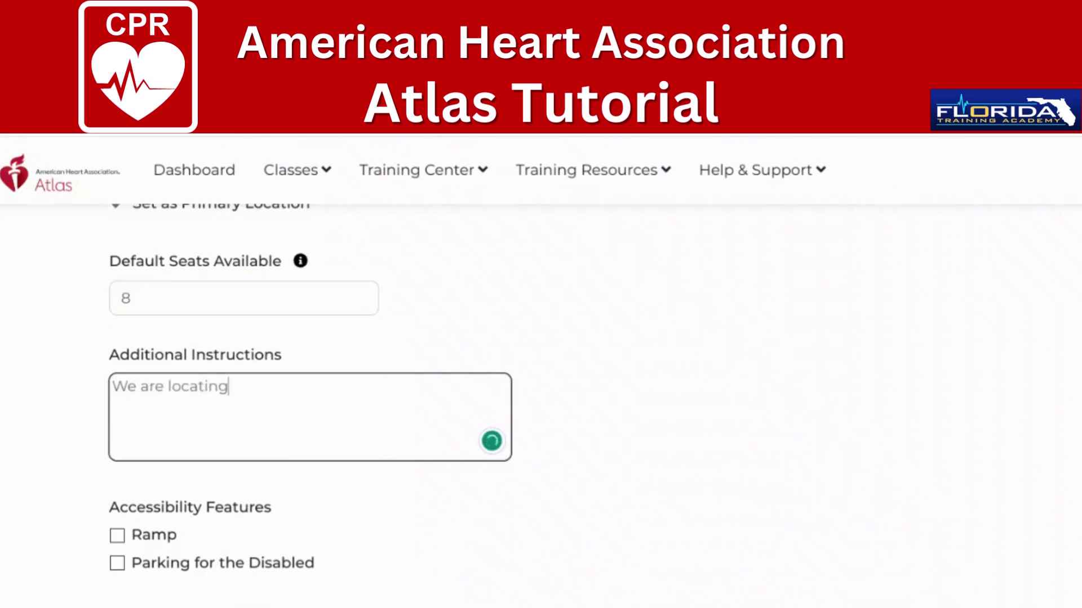
pyautogui.press('BackSpace')
pyautogui.press('BackSpace')
pyautogui.press('BackSpace')
pyautogui.press('BackSpace')
pyautogui.write('ted ')
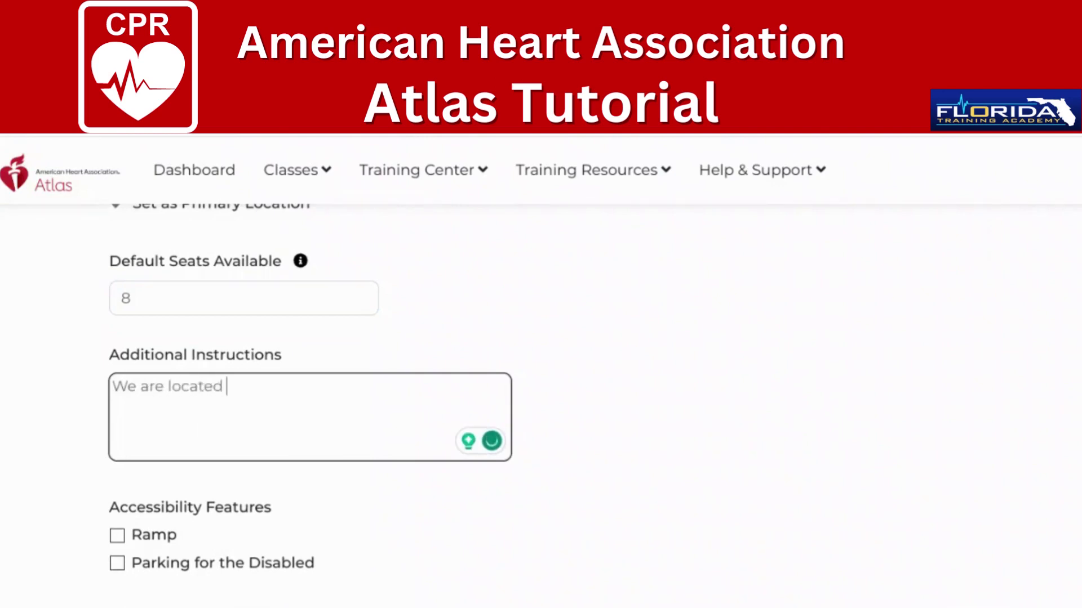
pyautogui.write('inside of the King')
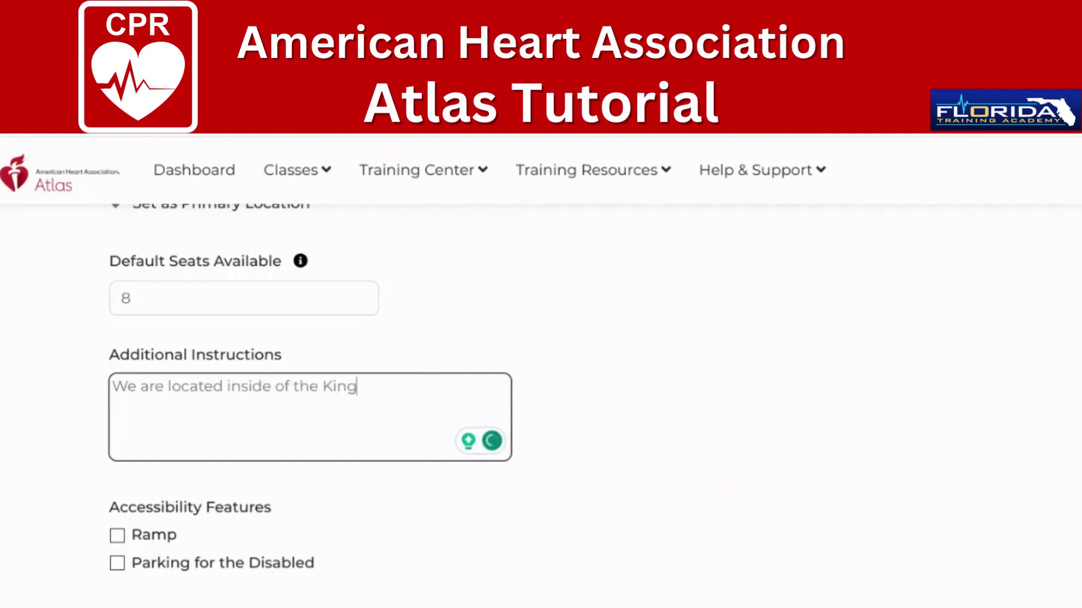
pyautogui.write('dom Plaza M')
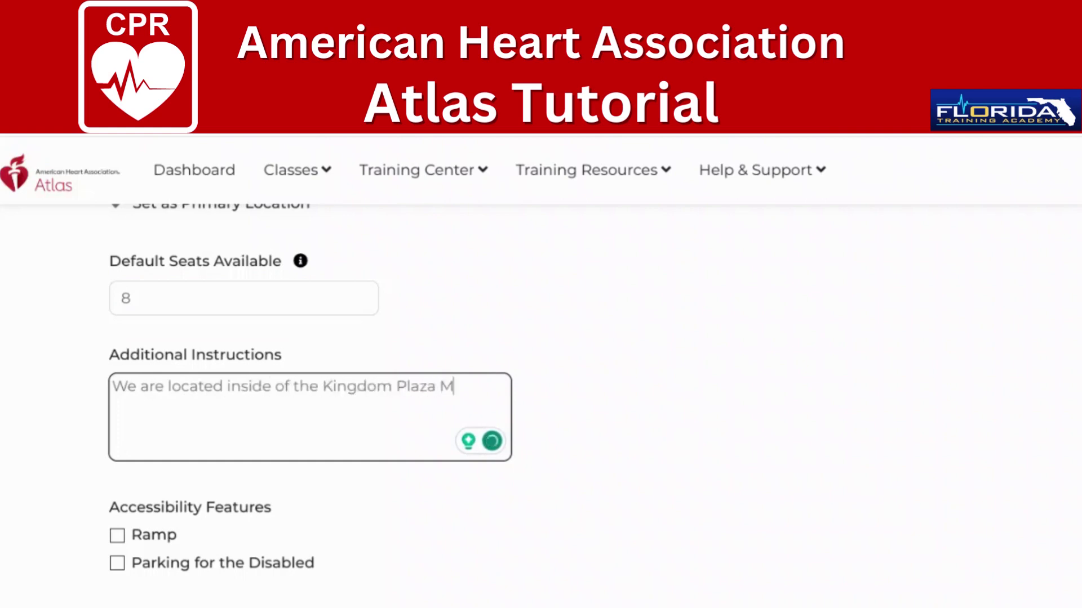
pyautogui.write('all near the Bowling ')
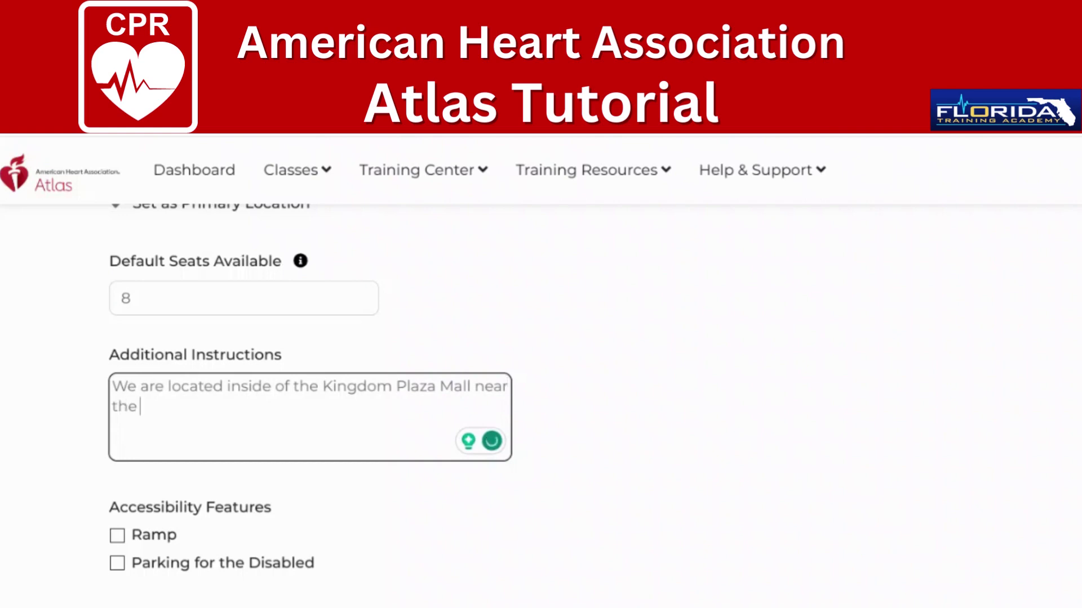
pyautogui.write('Alley.')
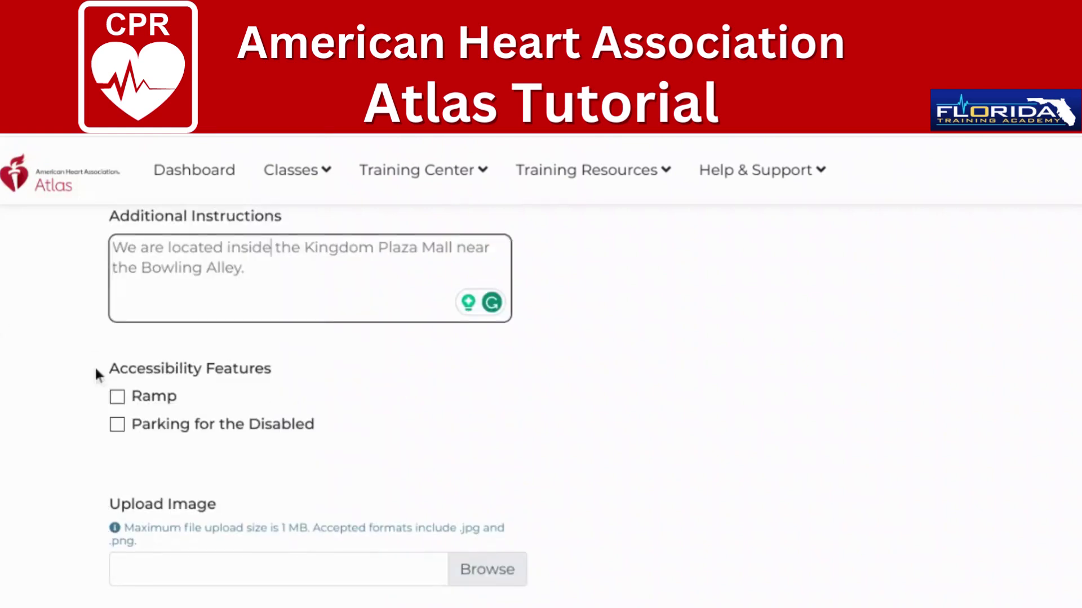
# Tick Ramp and Parking for the Disabled, then create the location
pyautogui.click(116, 401)
pyautogui.click(117, 425)
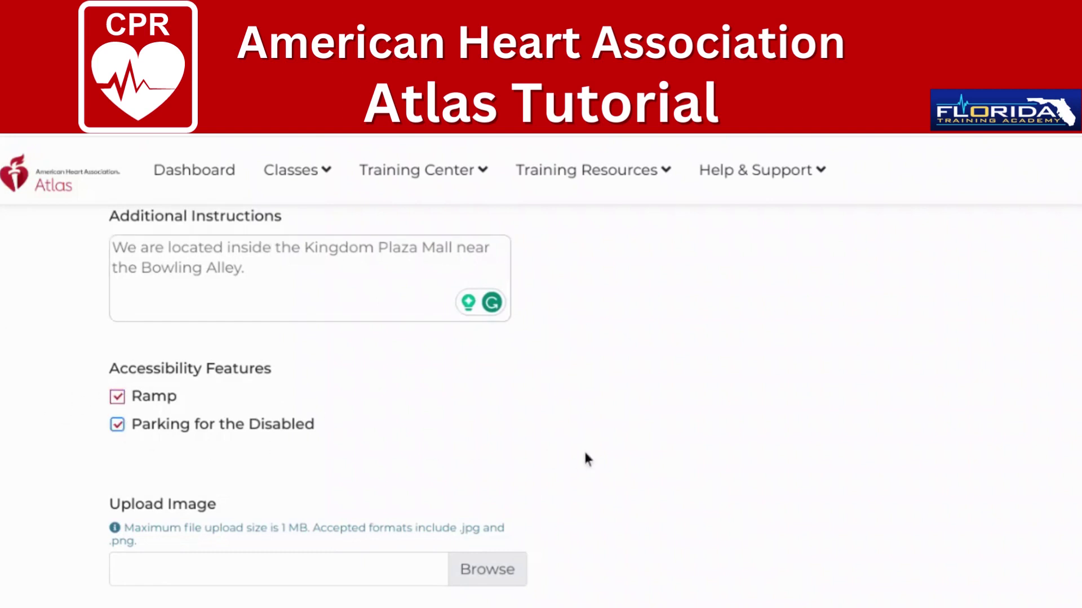
pyautogui.scroll(-3, 586, 449)
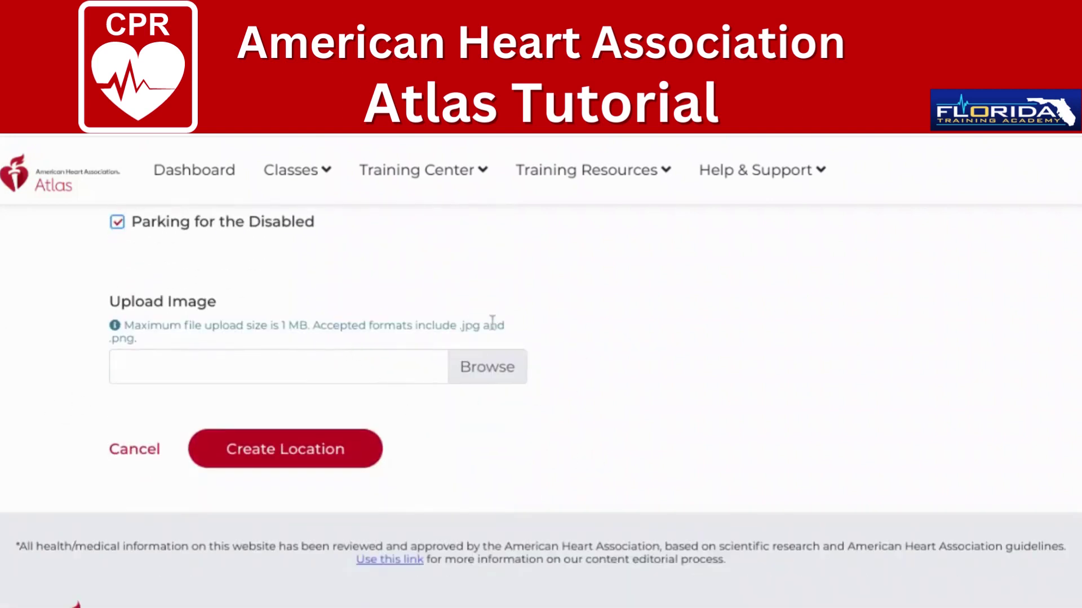
pyautogui.click(282, 451)
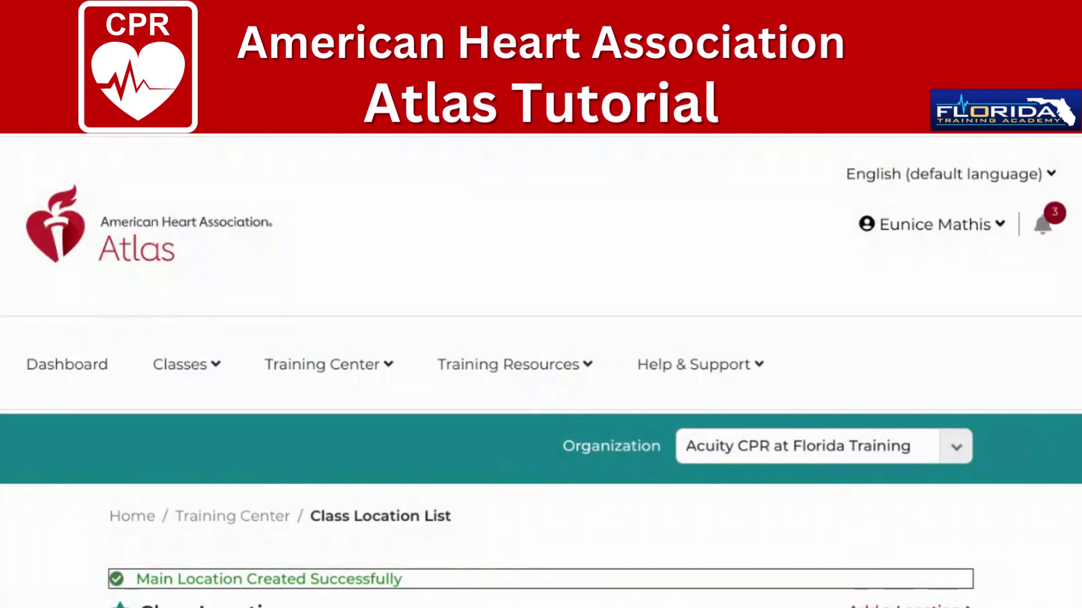
# Scroll the Class Location List to verify Main Location is listed as Active
pyautogui.scroll(-5, 745, 460)
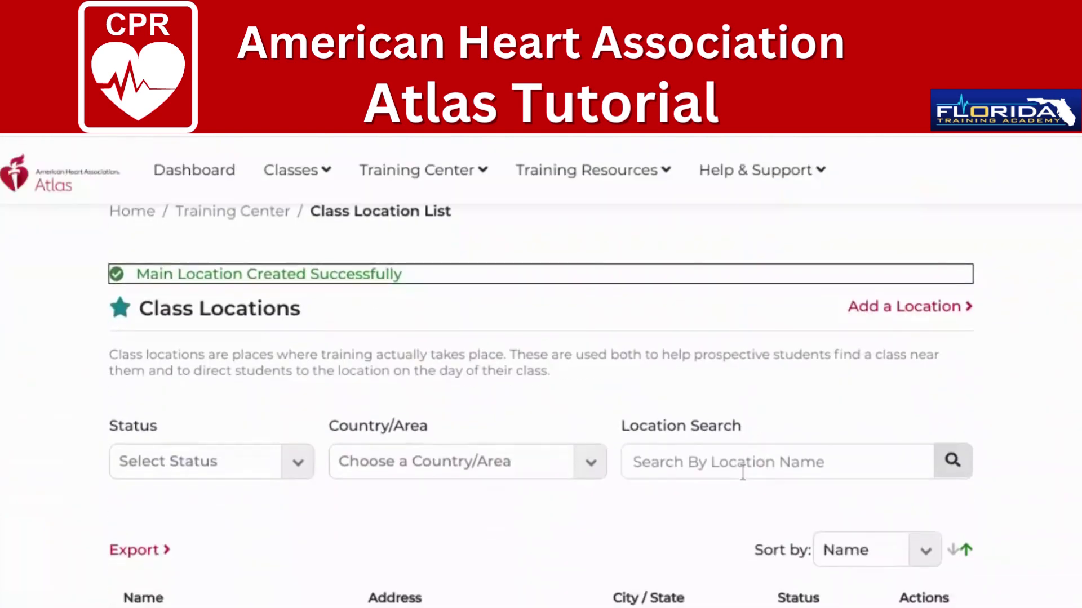
pyautogui.scroll(-3, 742, 473)
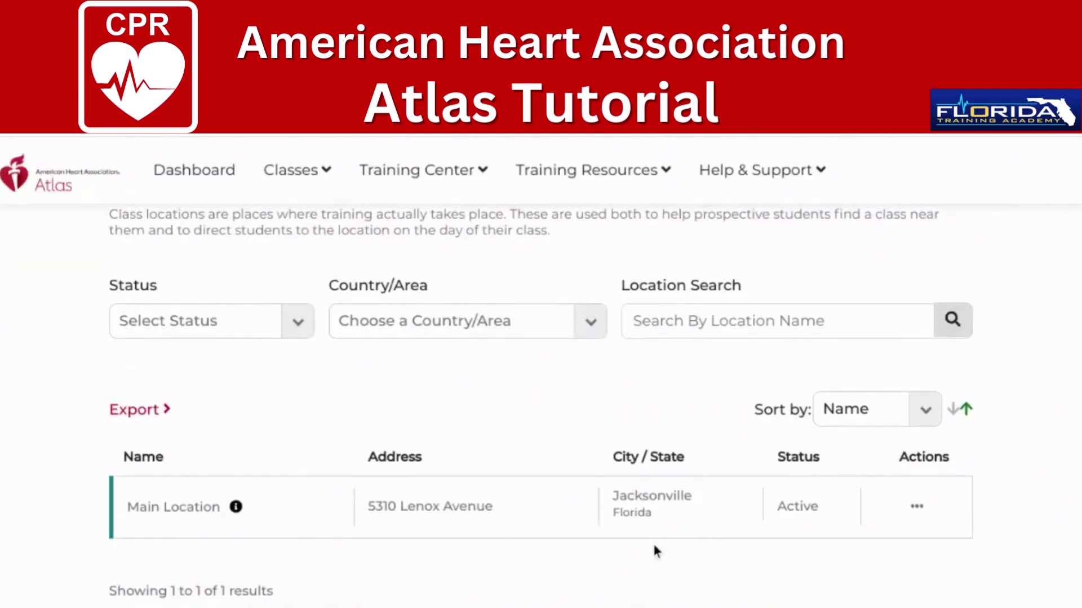
pyautogui.scroll(3, 654, 546)
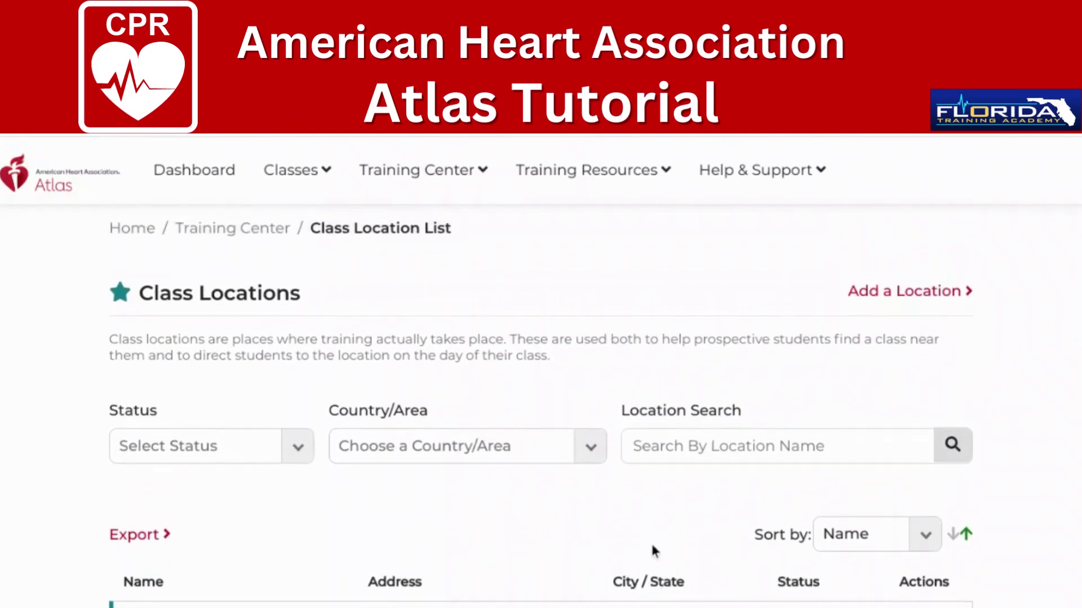
pyautogui.scroll(-3, 650, 547)
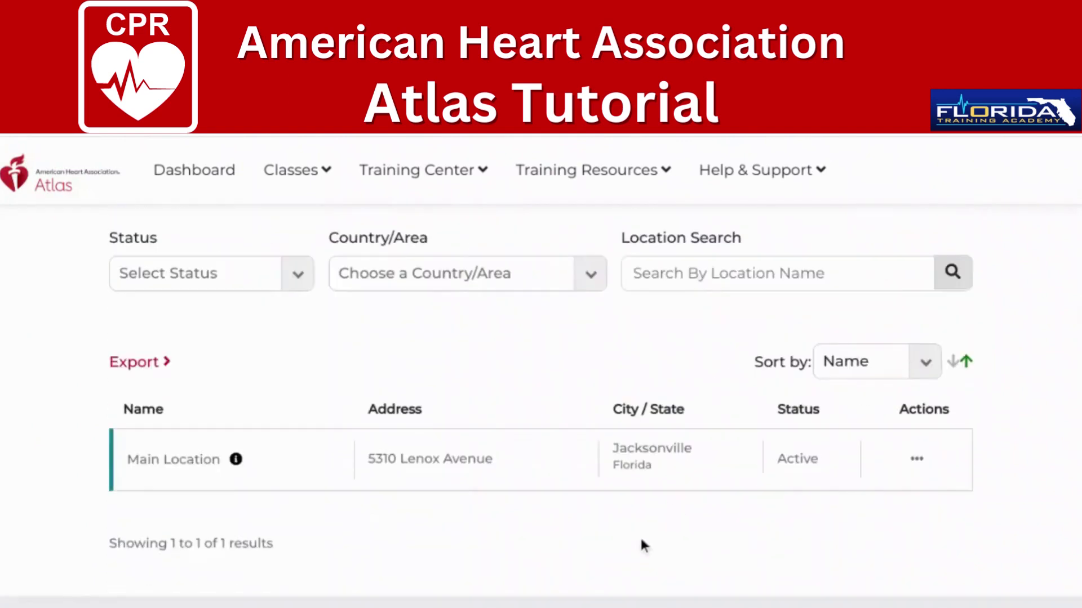
pyautogui.scroll(3, 641, 540)
pyautogui.scroll(2, 640, 538)
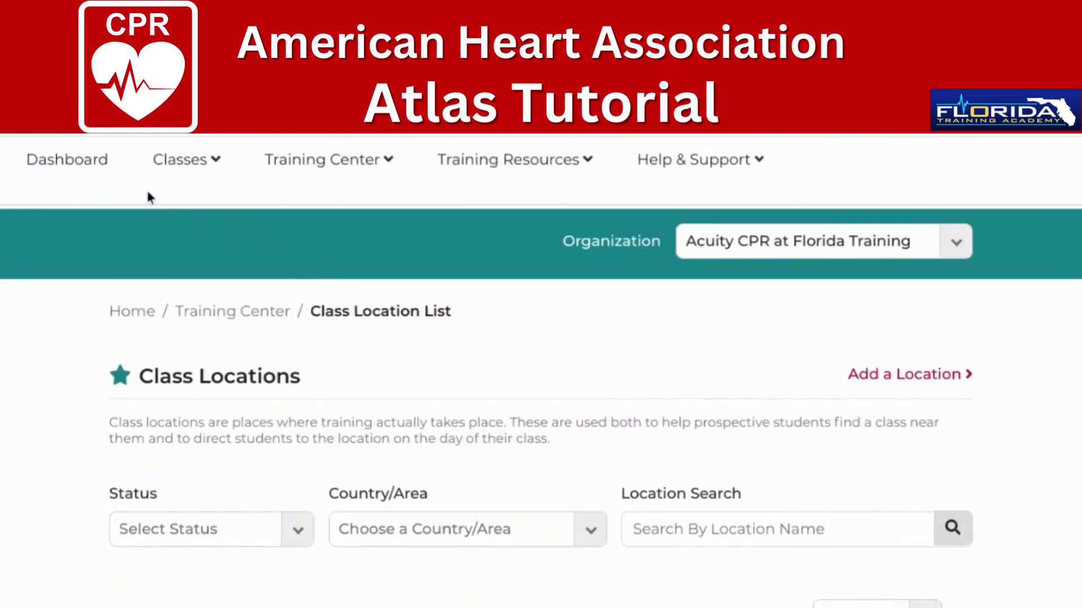
# From the Dashboard, dismiss the support alert and open Classes from Quick Links
pyautogui.click(101, 165)
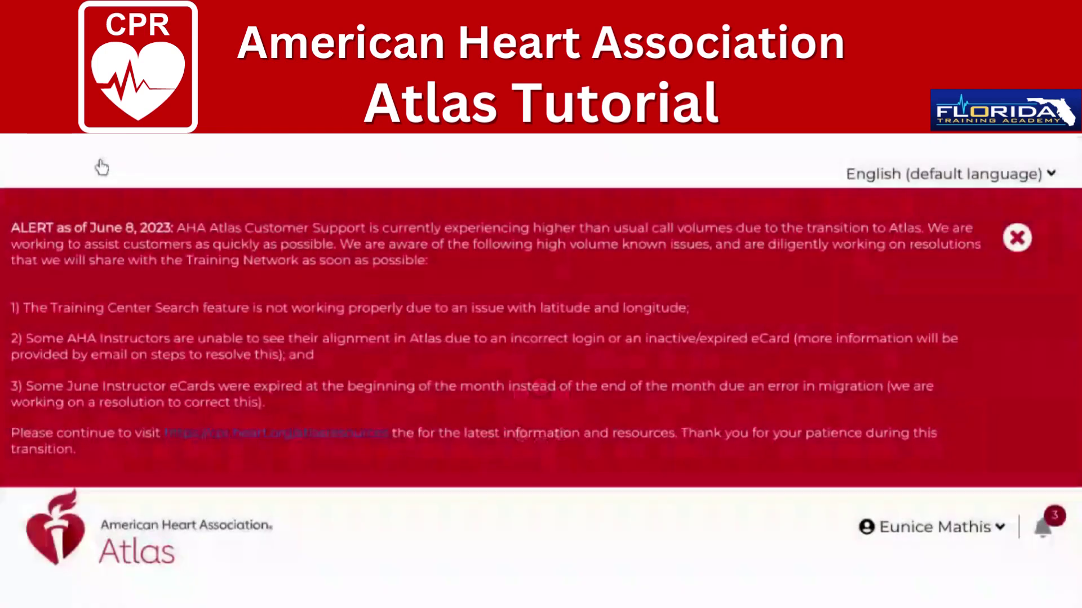
pyautogui.click(1017, 237)
pyautogui.scroll(-10, 1031, 431)
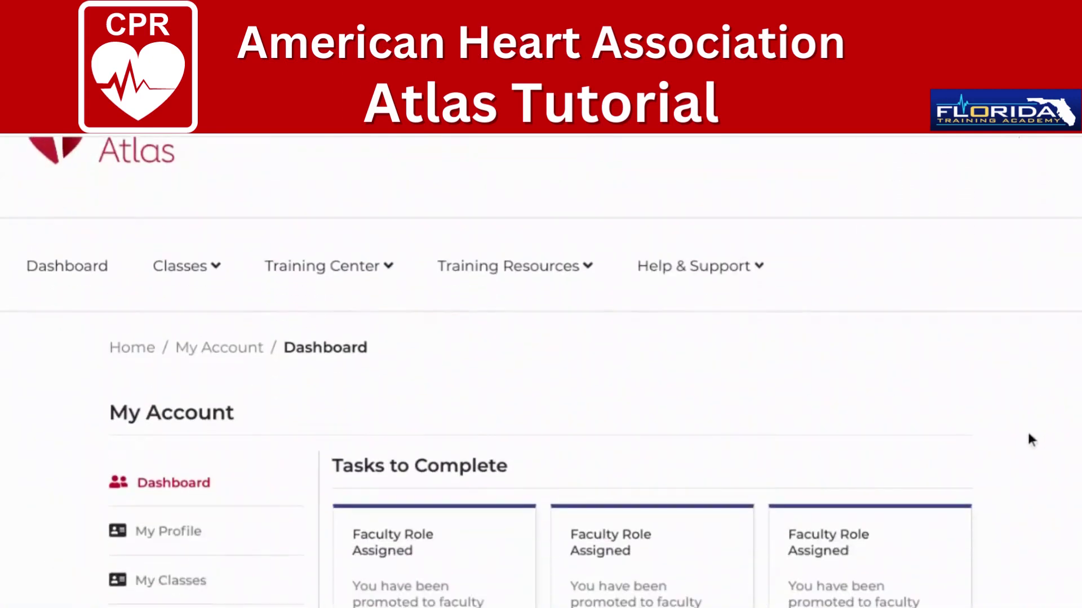
pyautogui.scroll(-4, 1028, 438)
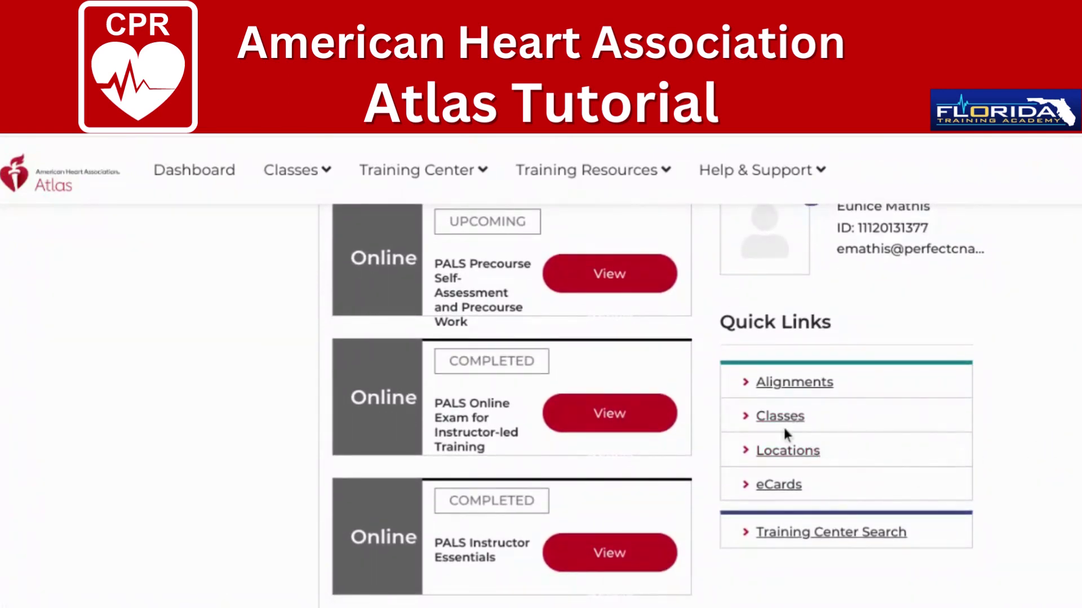
pyautogui.click(783, 422)
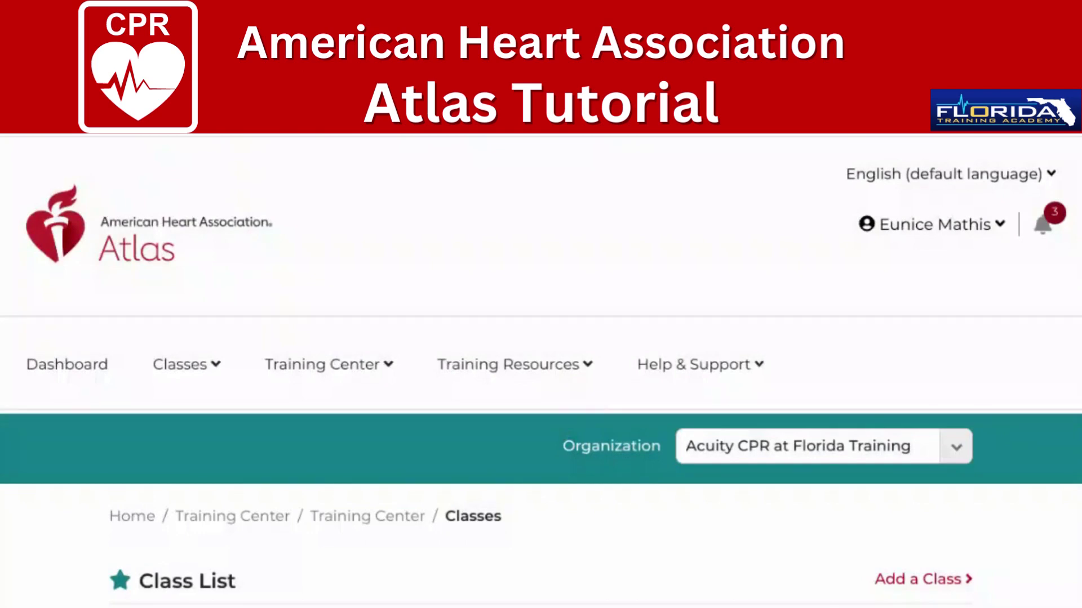
pyautogui.scroll(-5, 352, 304)
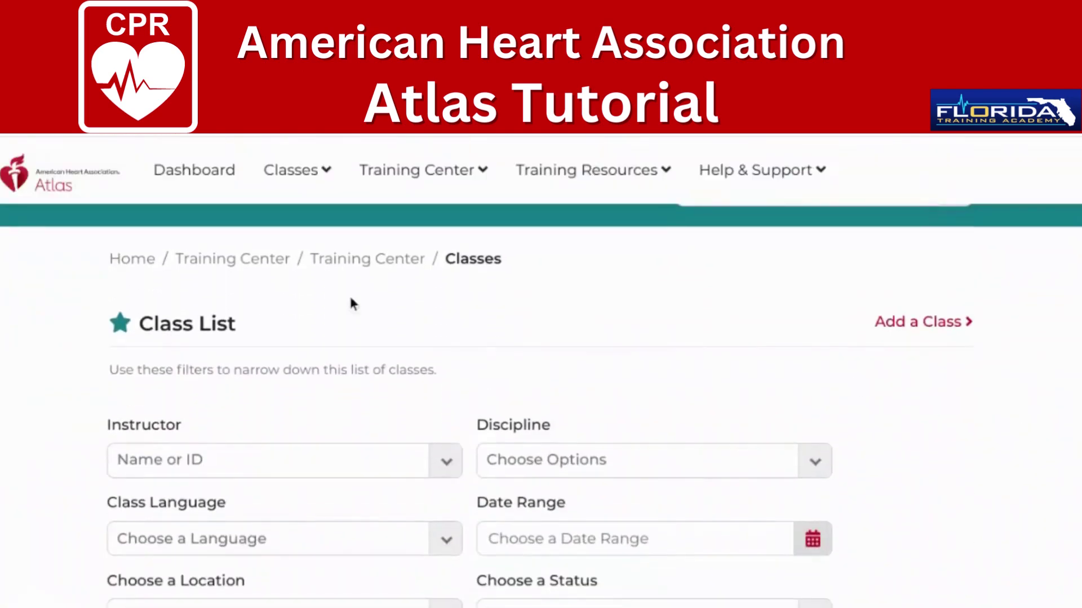
# Start a new class with BLS Provider as the course and Classroom format
pyautogui.click(937, 324)
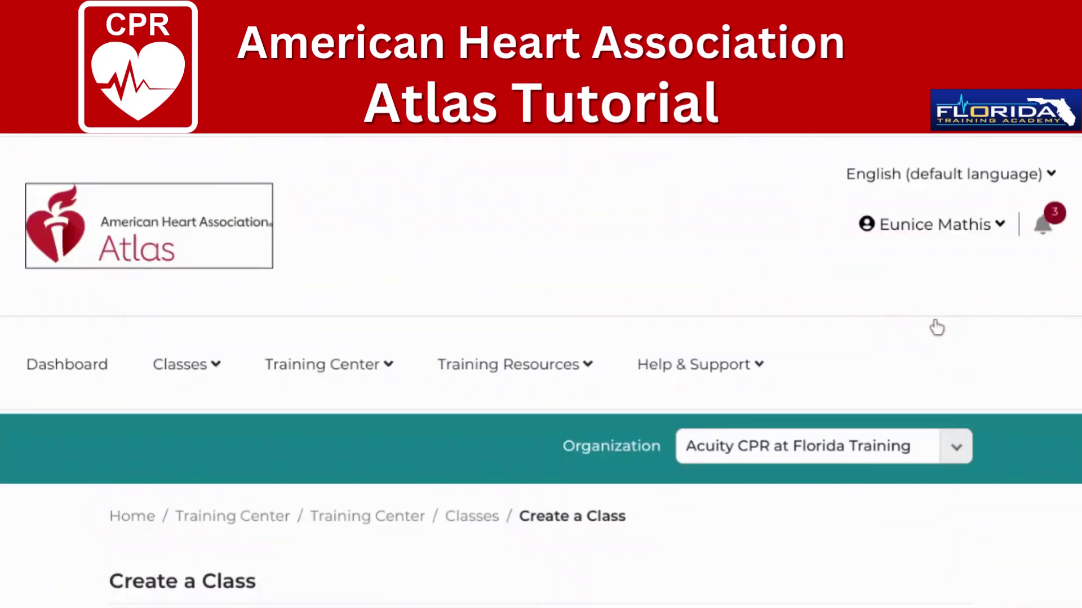
pyautogui.scroll(-2, 868, 340)
pyautogui.scroll(-4, 864, 338)
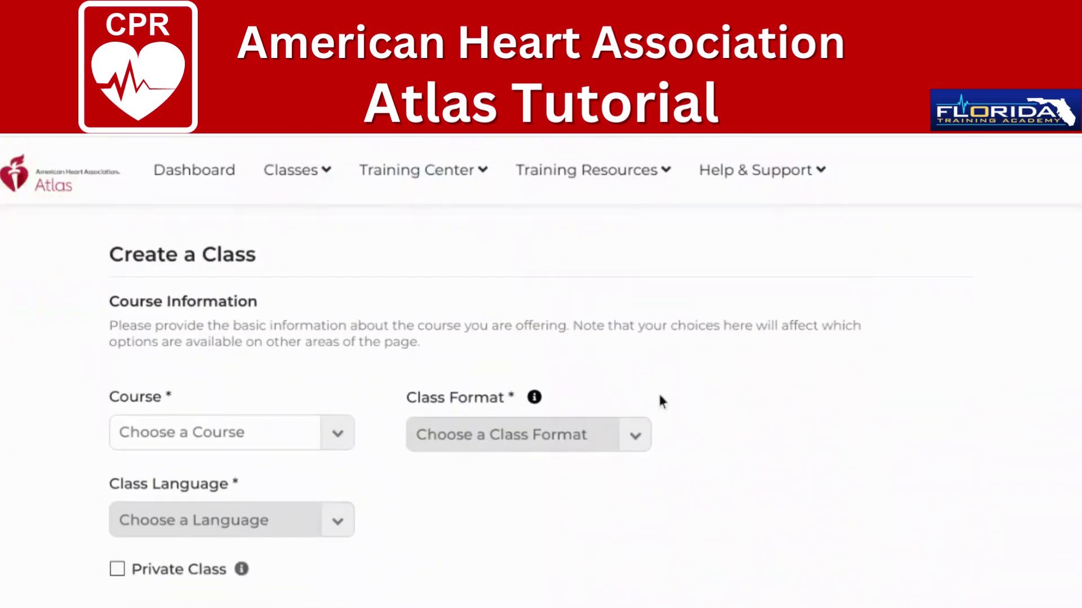
pyautogui.click(344, 444)
pyautogui.scroll(-3, 279, 328)
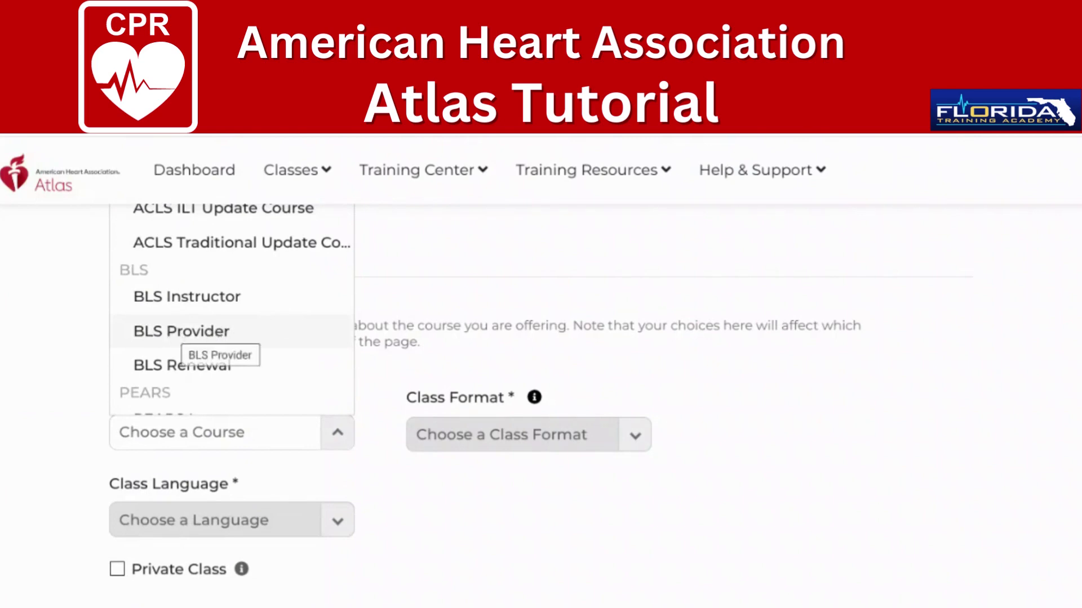
pyautogui.click(173, 334)
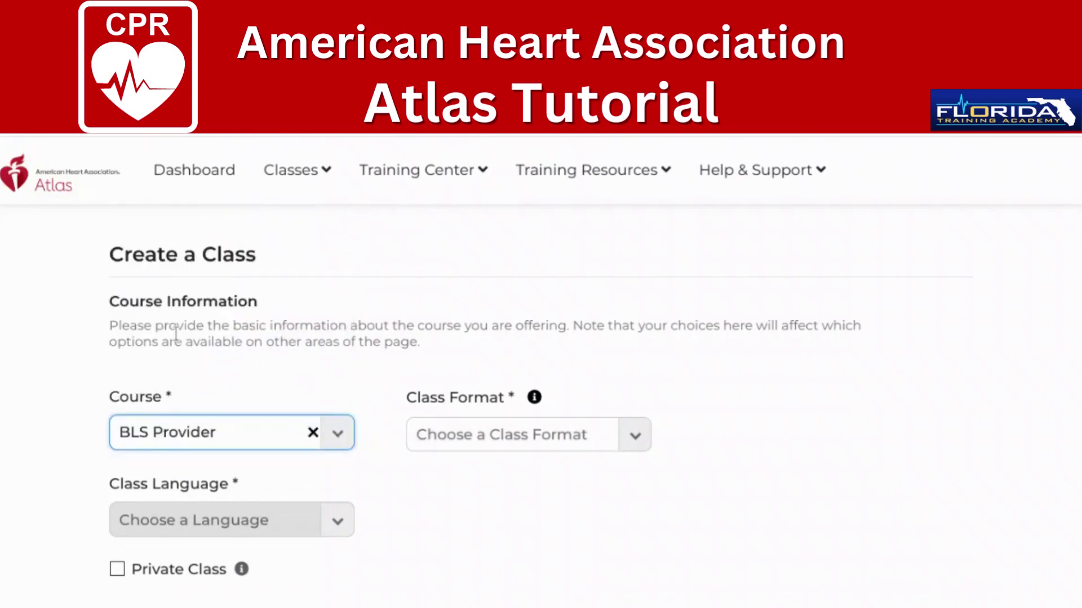
pyautogui.click(650, 440)
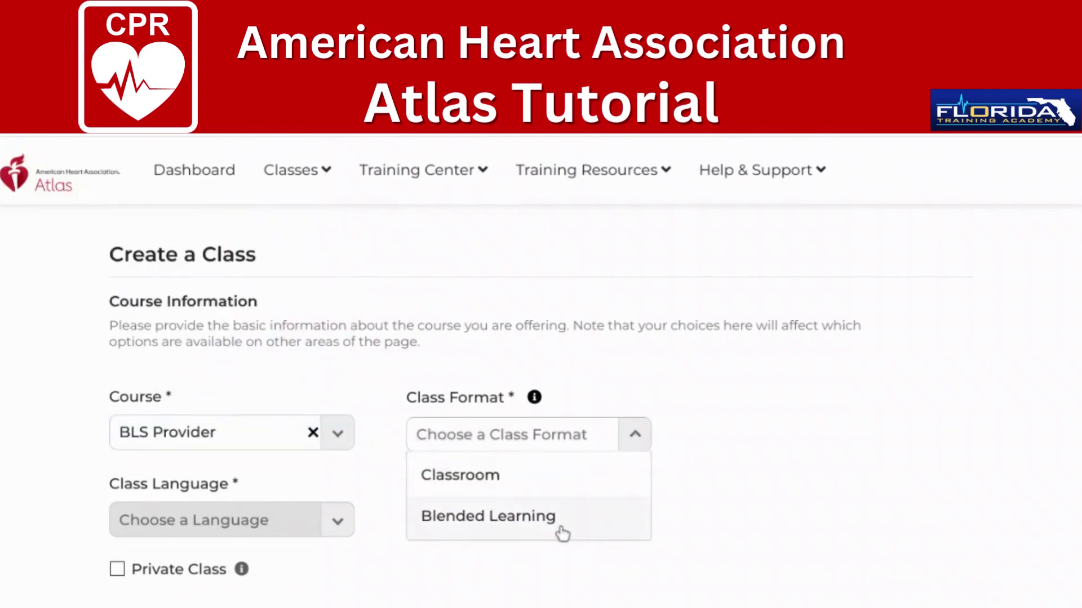
pyautogui.click(542, 479)
# Set the language to English/IVE and the exam to Offline; the purchase code list is empty
pyautogui.scroll(-2, 772, 442)
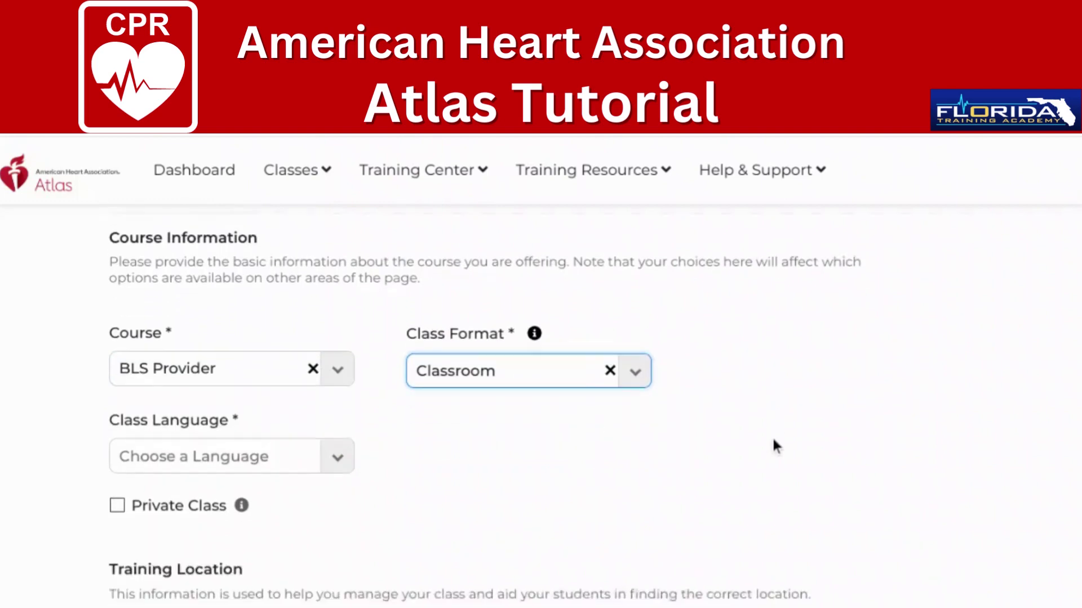
pyautogui.scroll(-1, 772, 445)
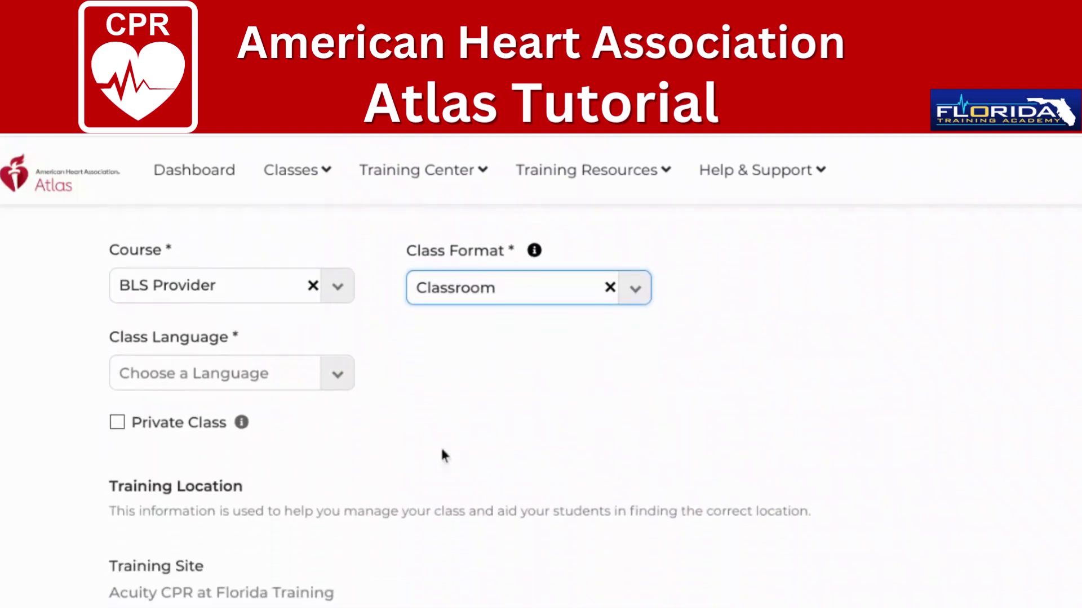
pyautogui.click(339, 376)
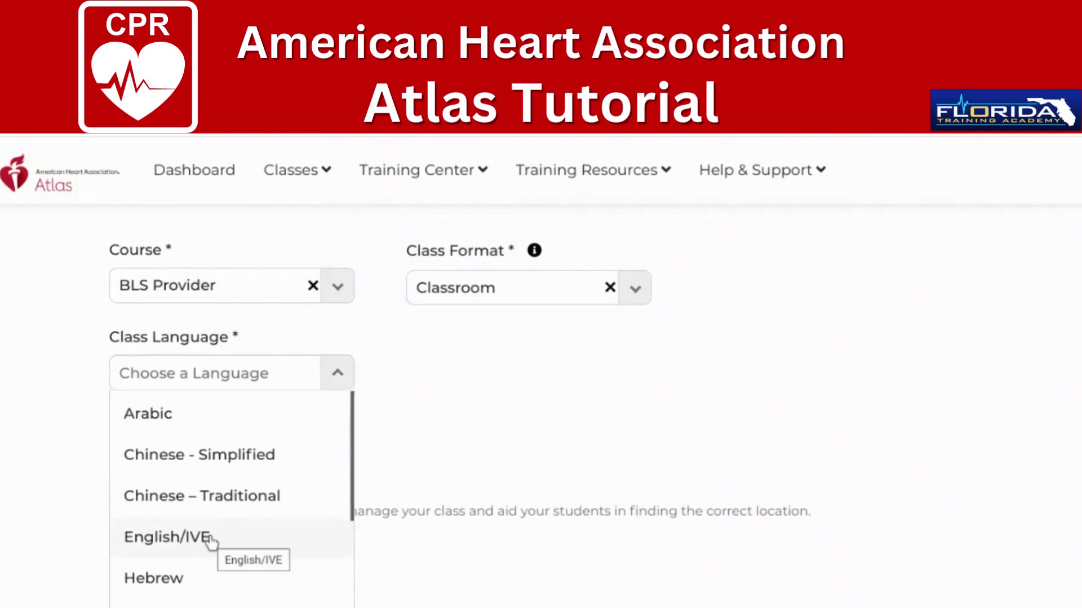
pyautogui.scroll(-4, 212, 542)
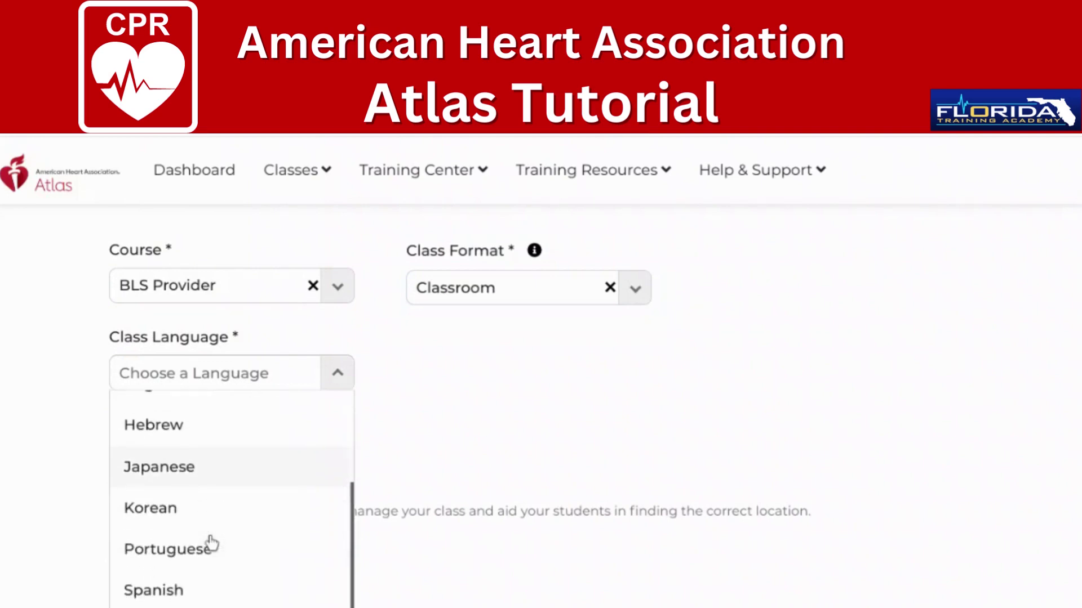
pyautogui.scroll(2, 212, 542)
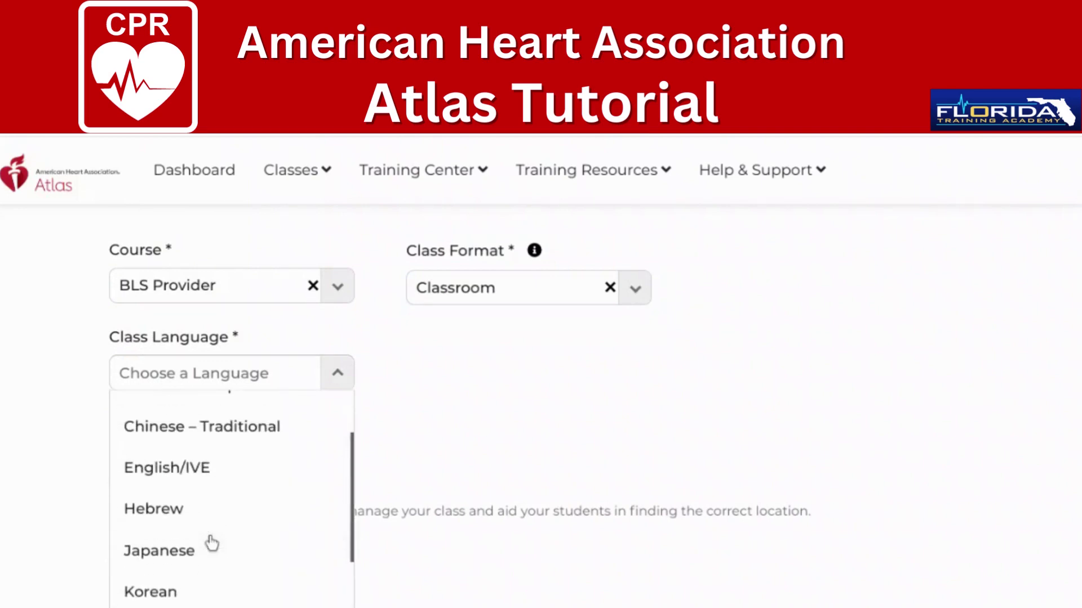
pyautogui.click(210, 480)
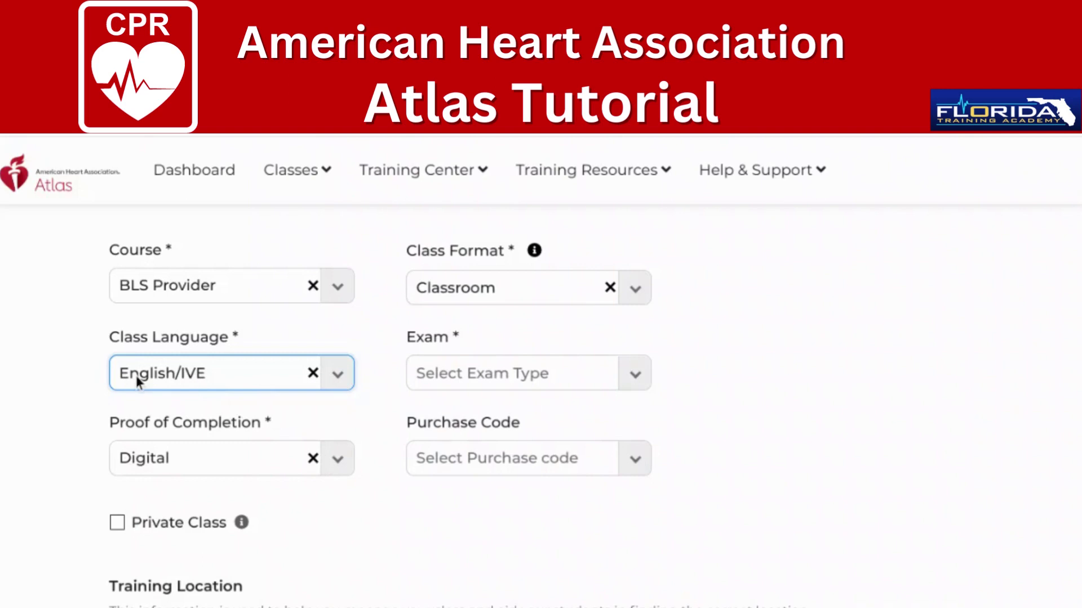
pyautogui.click(645, 383)
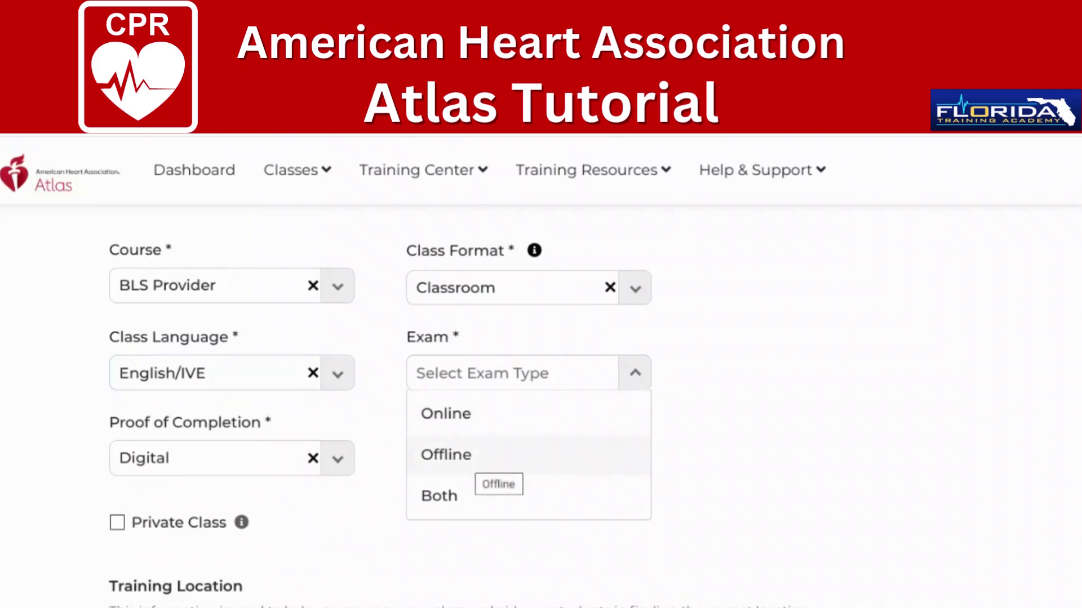
pyautogui.click(466, 461)
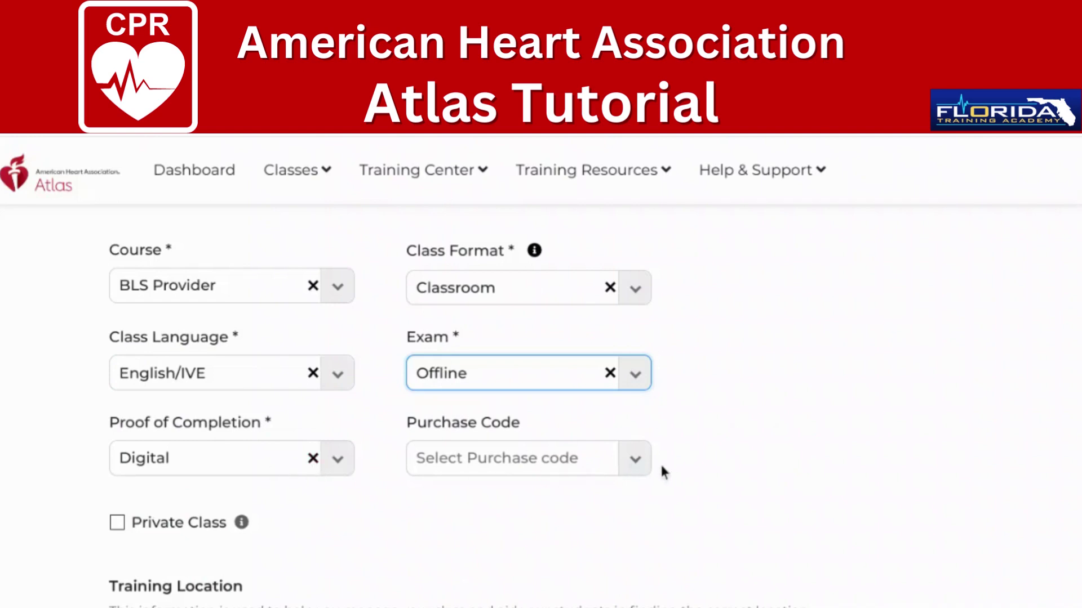
pyautogui.click(636, 461)
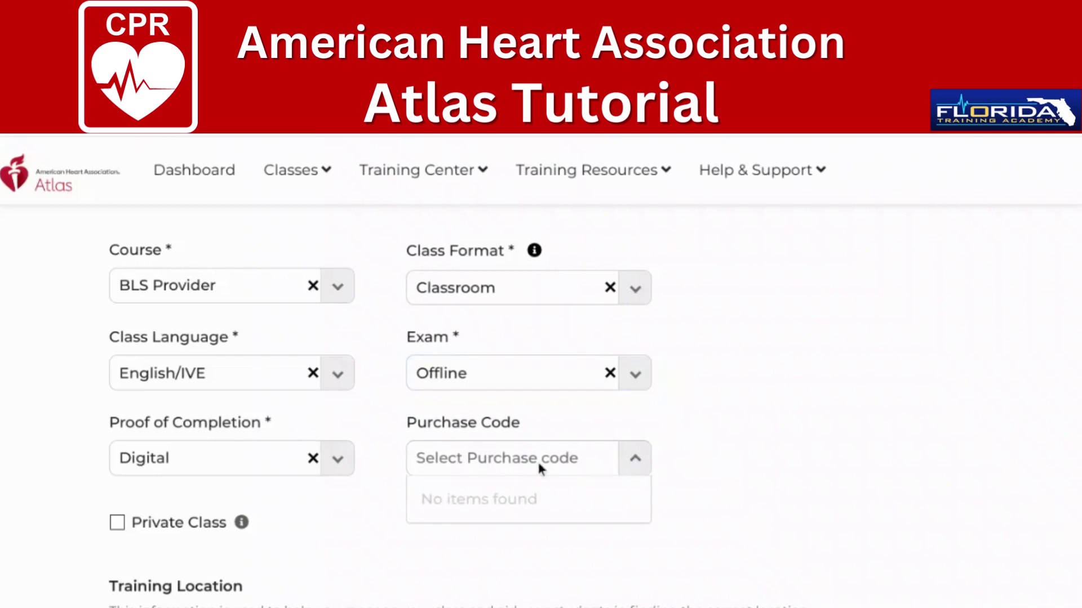
pyautogui.click(787, 470)
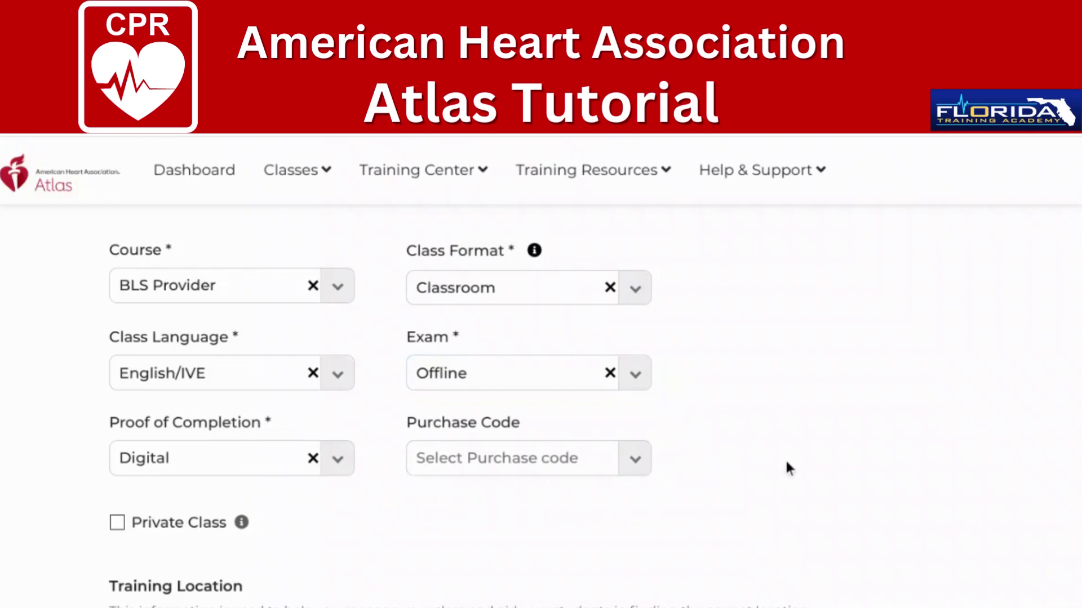
pyautogui.scroll(-2, 549, 481)
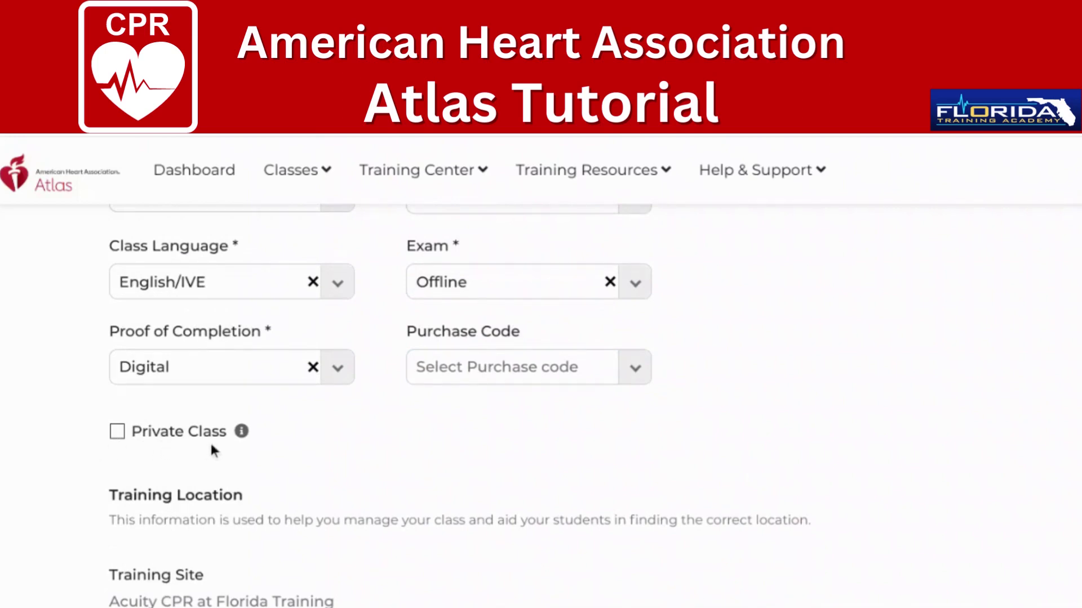
pyautogui.scroll(-1, 212, 445)
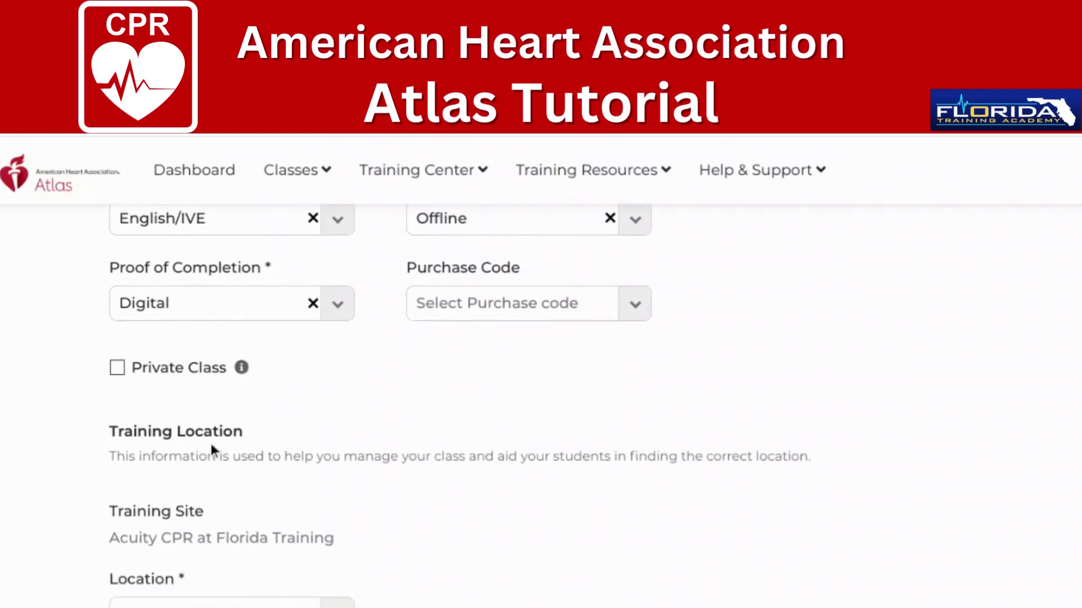
pyautogui.scroll(-1, 213, 429)
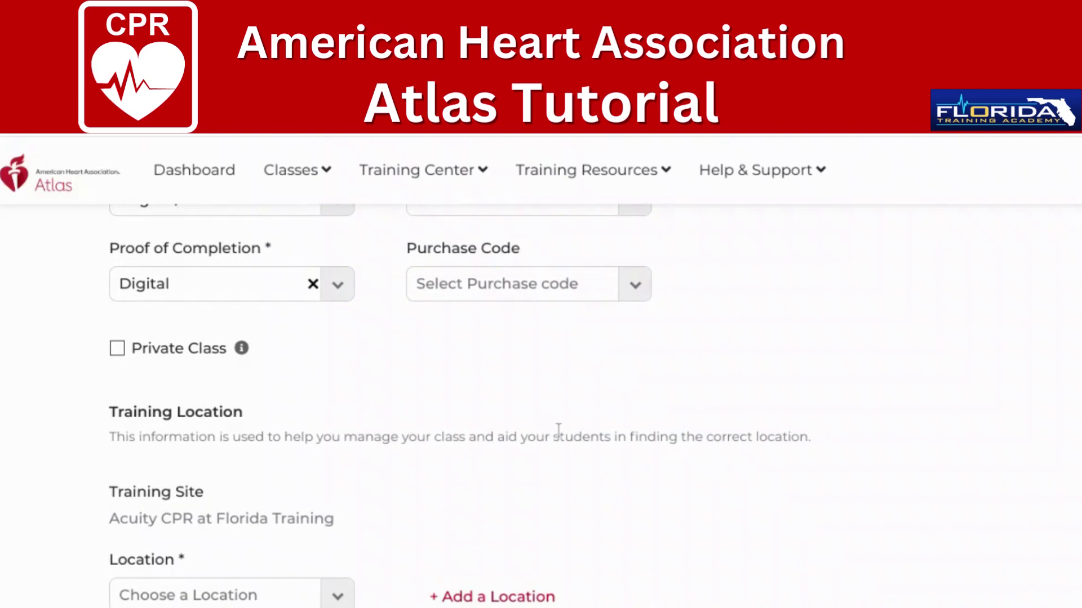
pyautogui.scroll(-3, 584, 440)
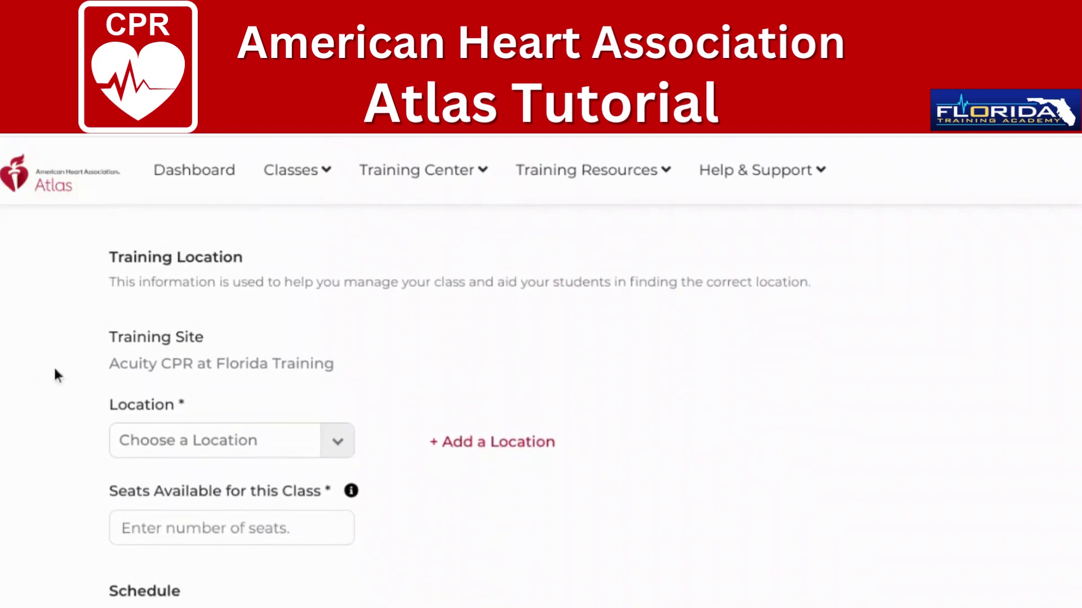
pyautogui.click(341, 443)
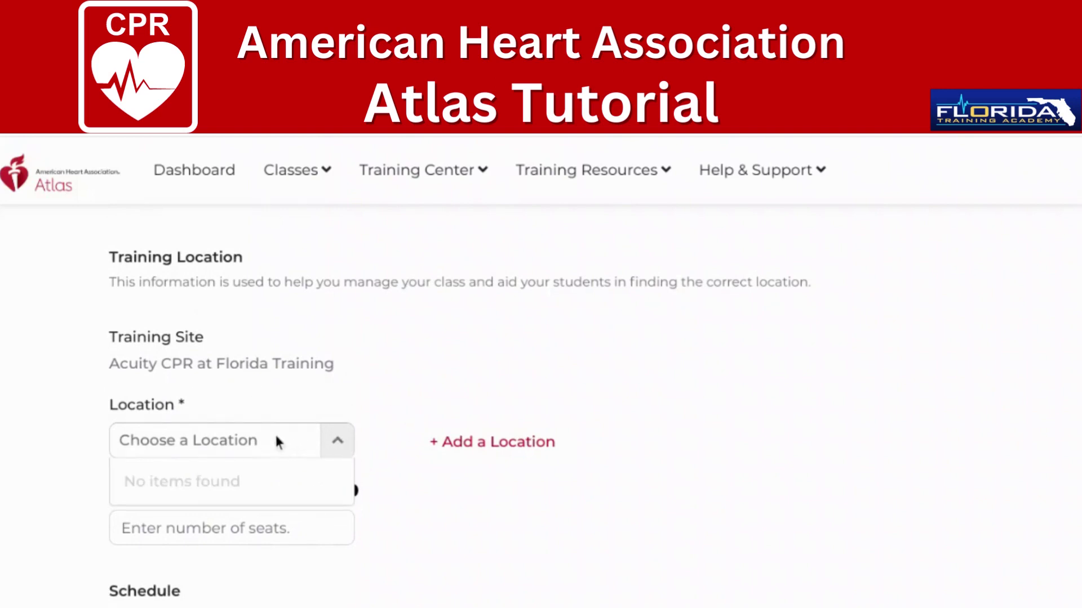
pyautogui.click(412, 377)
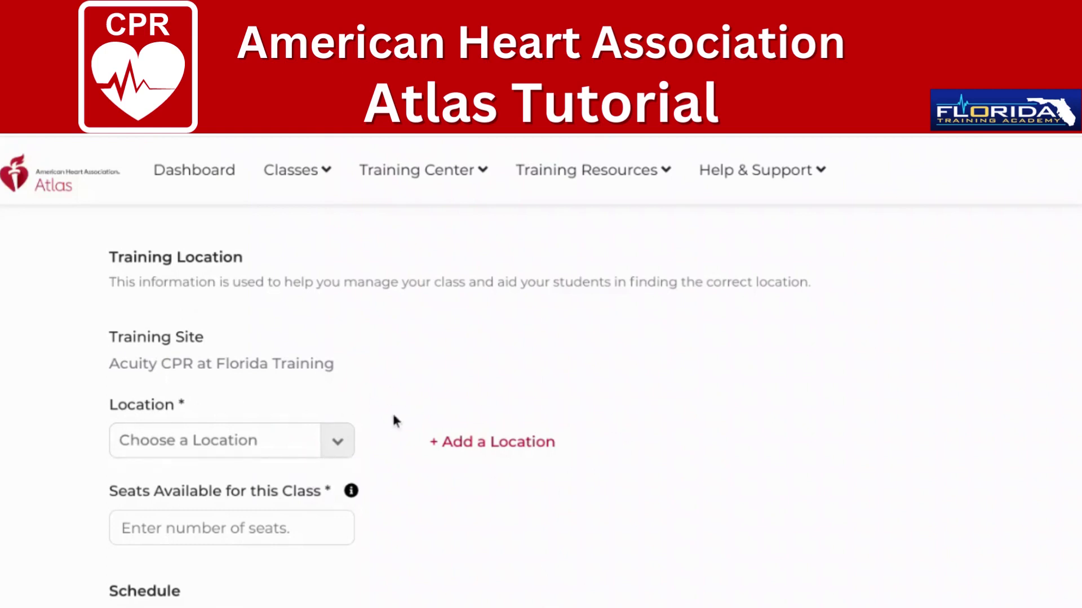
# Add a class location named Main with its street address and unit 21B
pyautogui.click(499, 454)
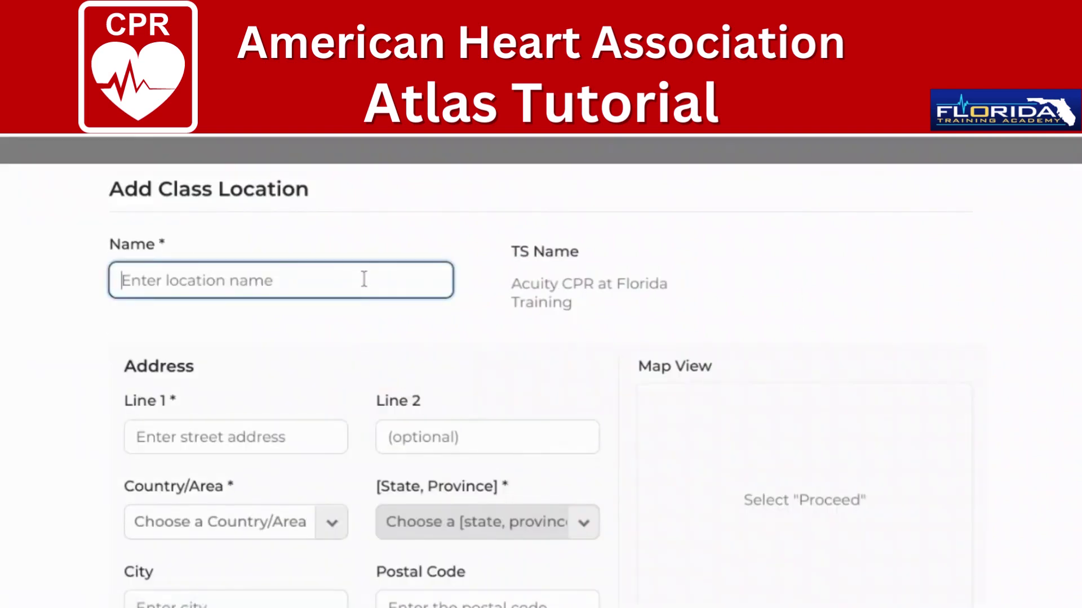
pyautogui.write('Main')
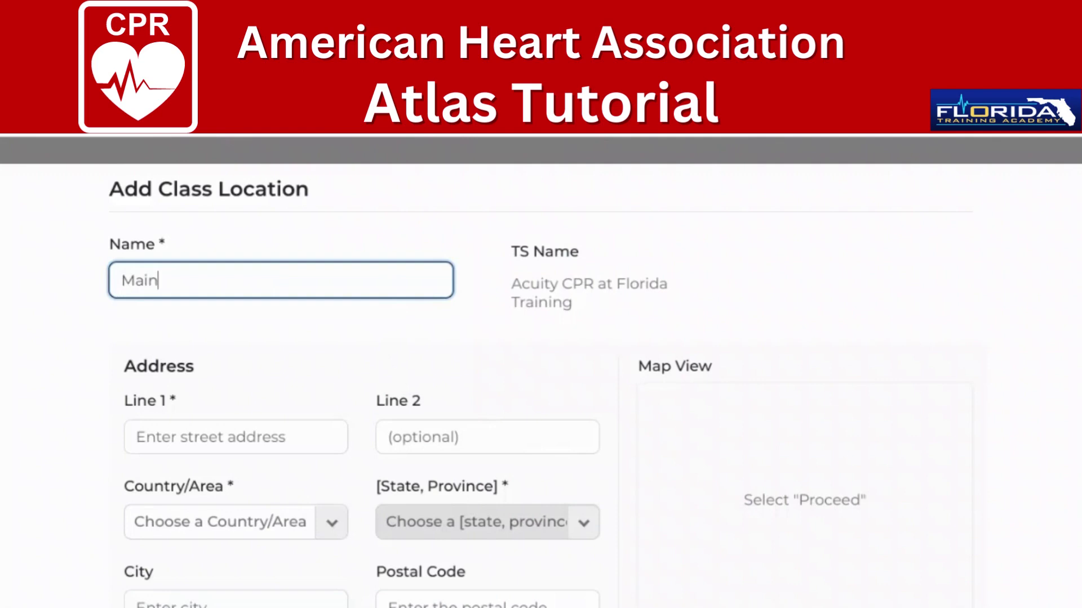
pyautogui.click(295, 437)
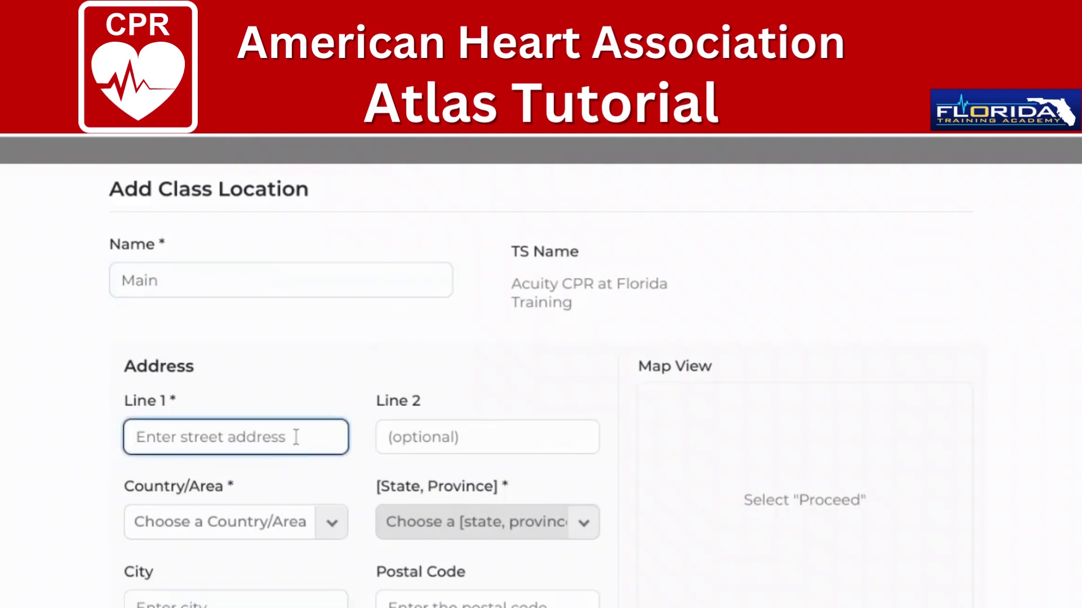
pyautogui.write('5310 Len')
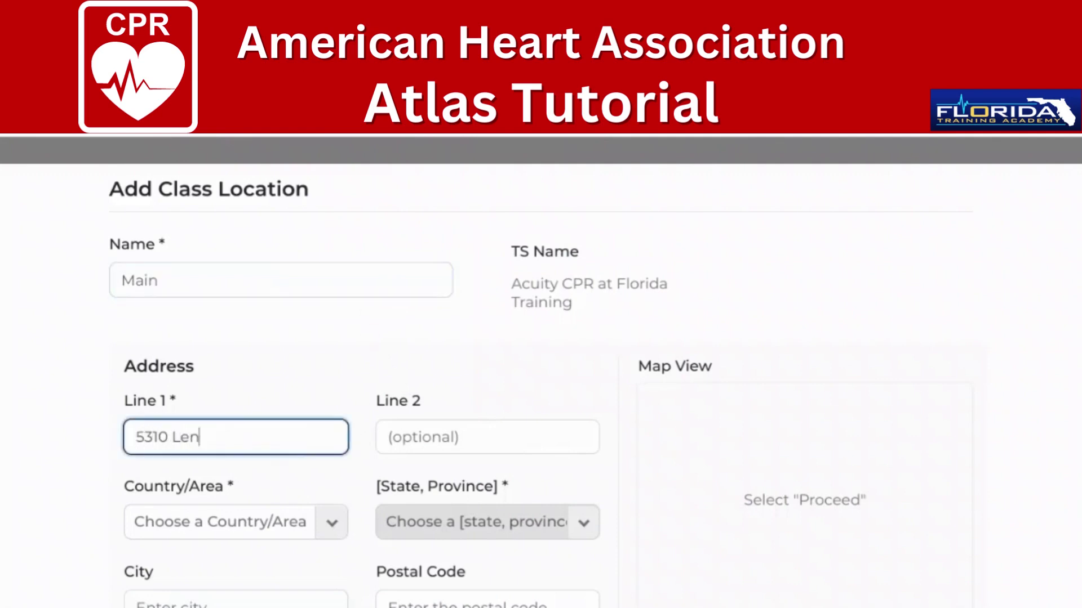
pyautogui.write('ox Avenue')
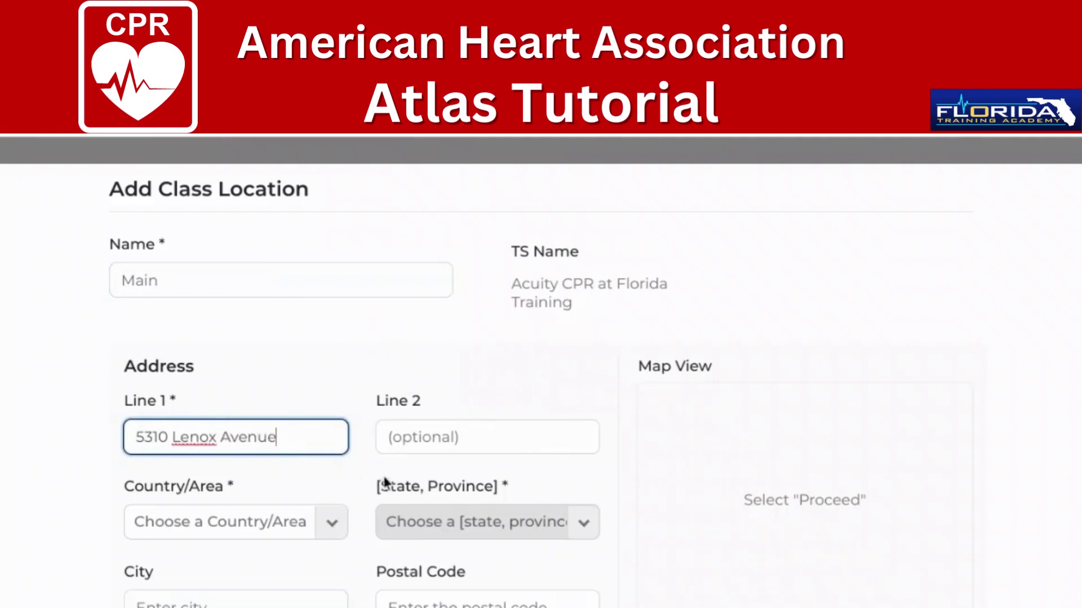
pyautogui.click(393, 435)
pyautogui.write('21')
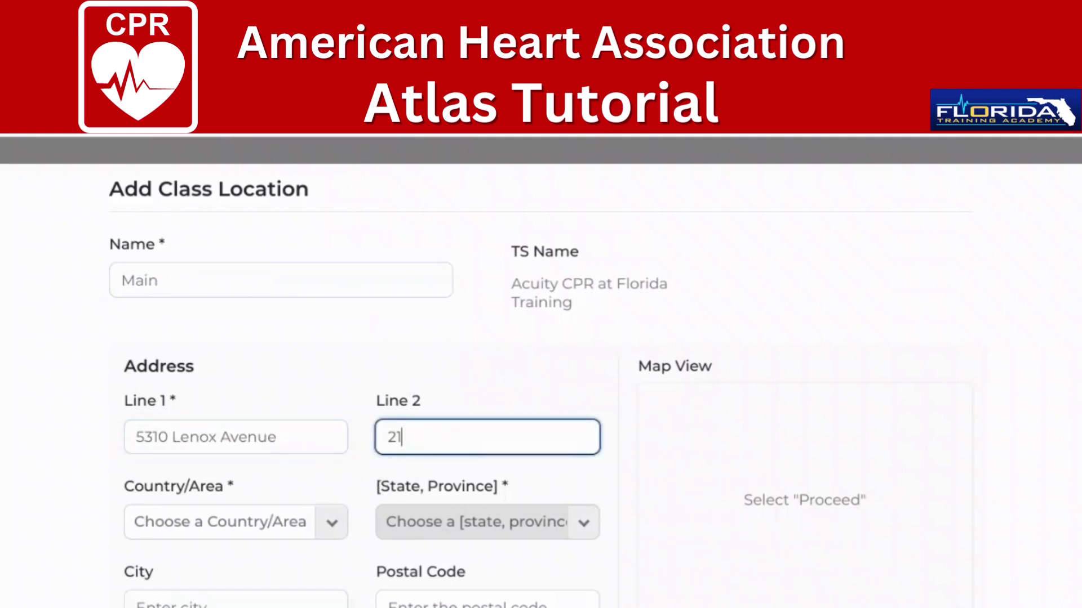
pyautogui.write('B')
# Select United States and Florida, enter Jacksonville and the zip code, and confirm the address
pyautogui.click(335, 527)
pyautogui.click(282, 574)
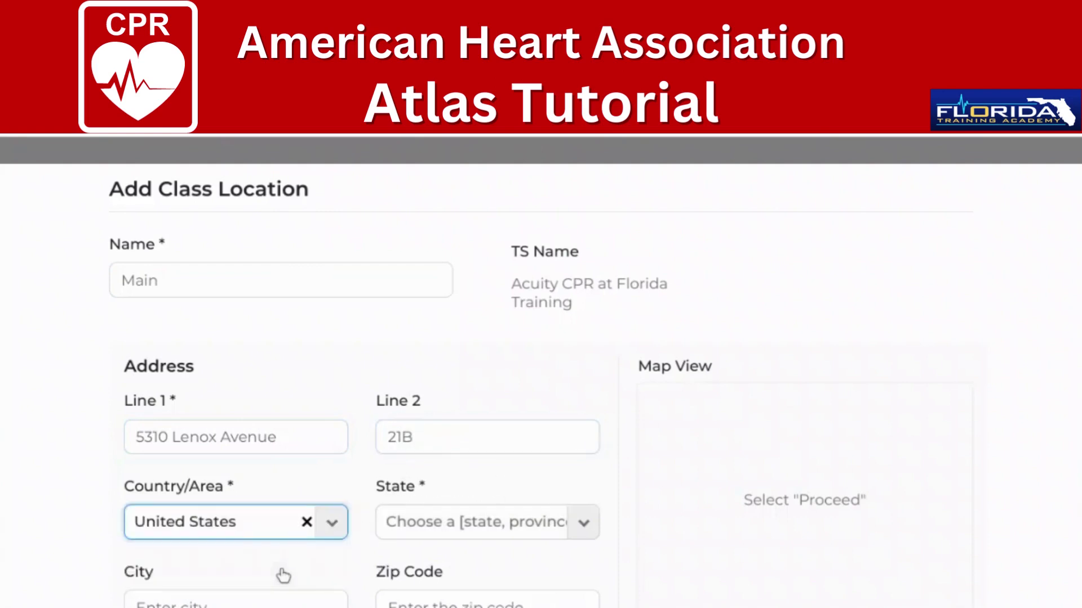
pyautogui.click(447, 522)
pyautogui.scroll(-5, 462, 409)
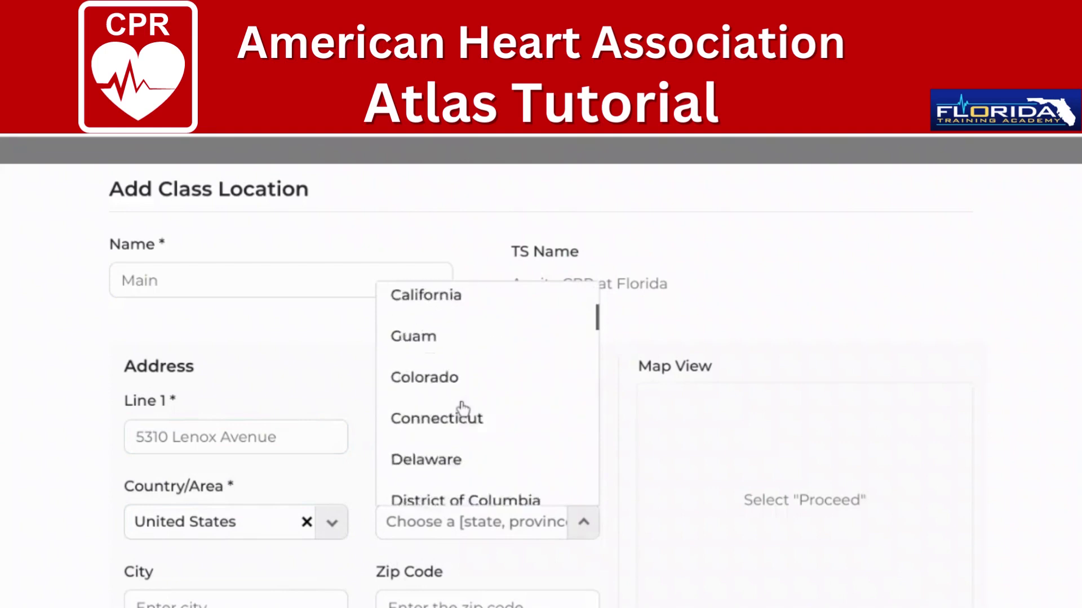
pyautogui.scroll(-3, 462, 409)
pyautogui.click(458, 406)
pyautogui.scroll(-2, 385, 521)
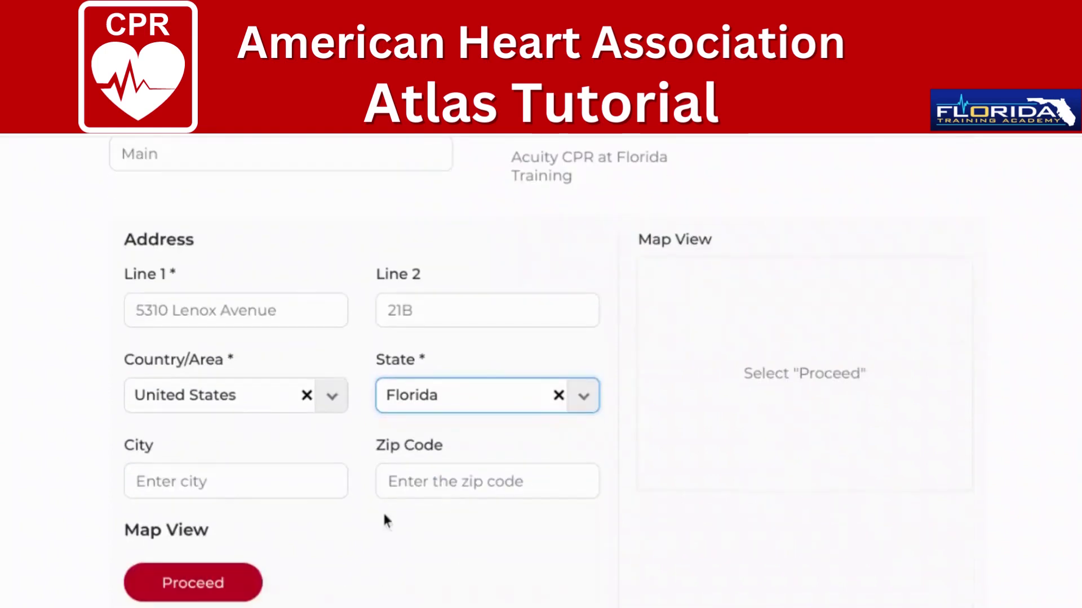
pyautogui.click(234, 480)
pyautogui.write('Jacksonv')
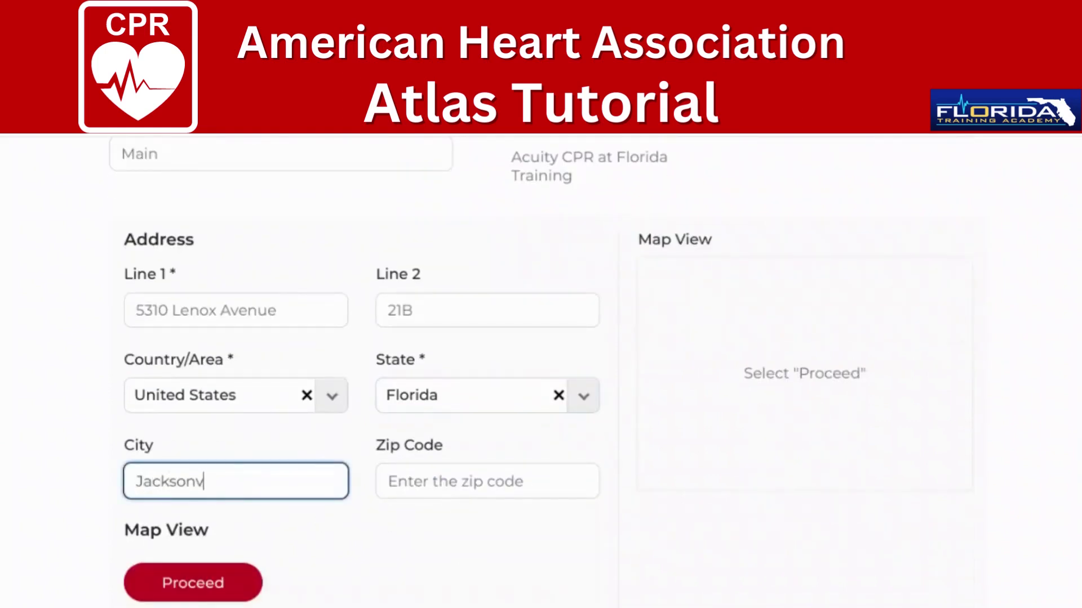
pyautogui.write('ille')
pyautogui.click(487, 481)
pyautogui.write('32')
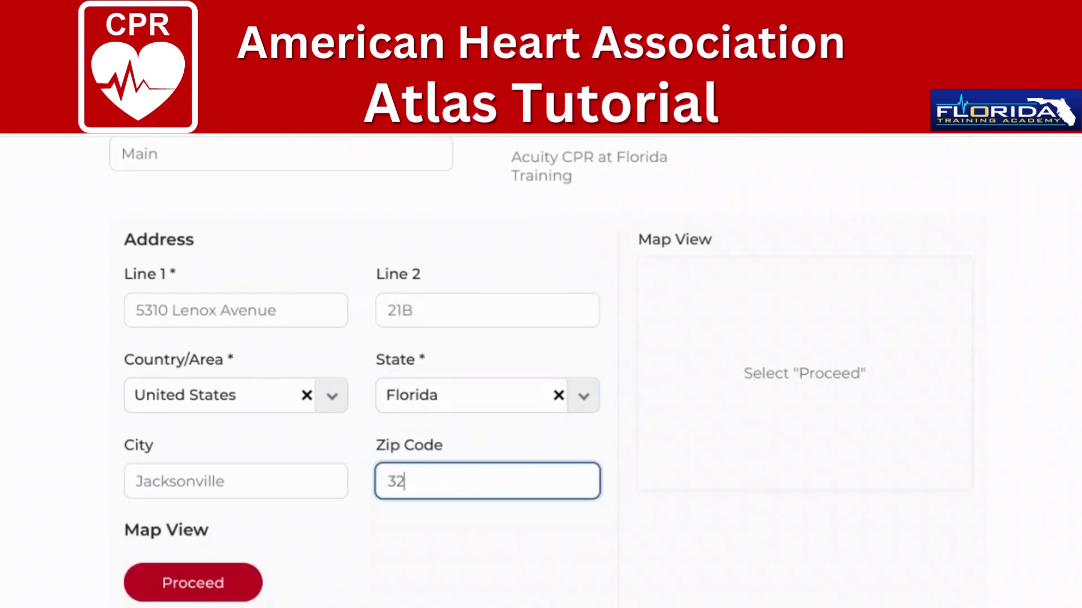
pyautogui.write('205')
pyautogui.scroll(-2, 211, 519)
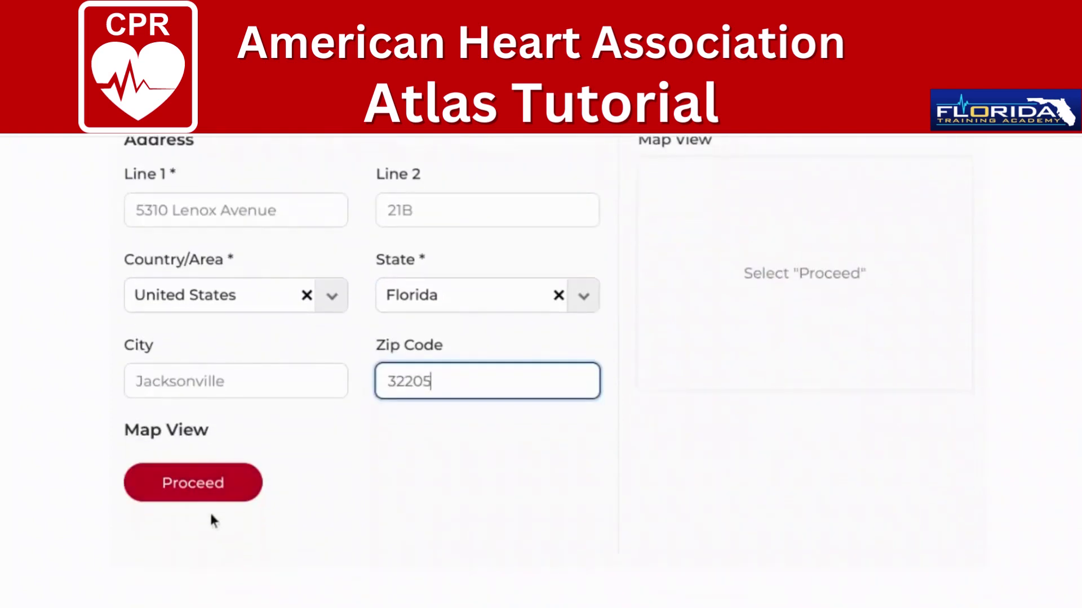
pyautogui.click(193, 491)
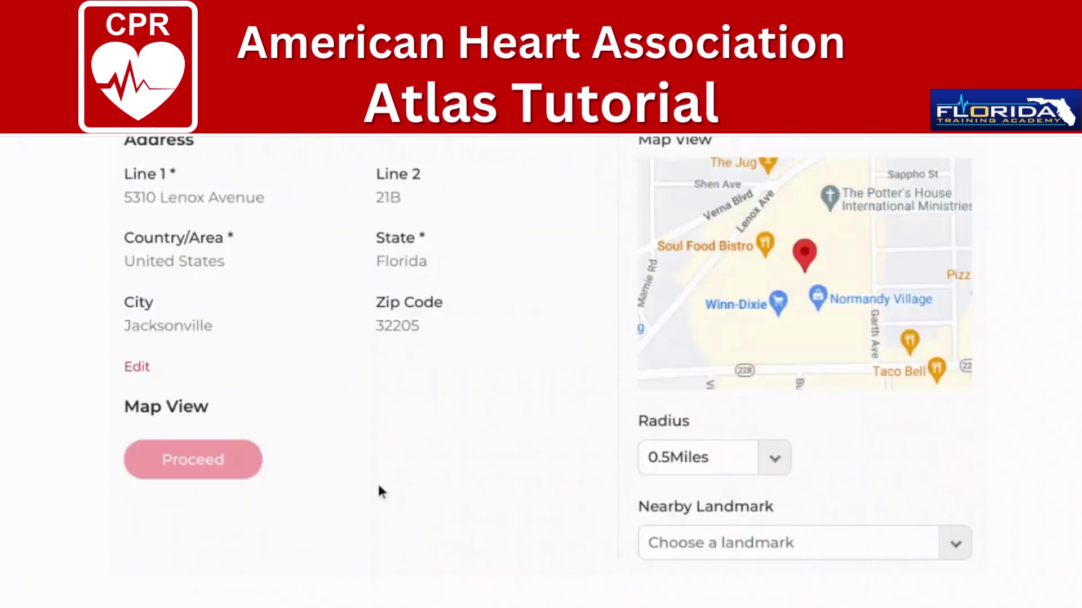
# Set 8 default seats, tick Ramp and Parking for the Disabled, and save location Main
pyautogui.scroll(-3, 377, 490)
pyautogui.scroll(-5, 379, 489)
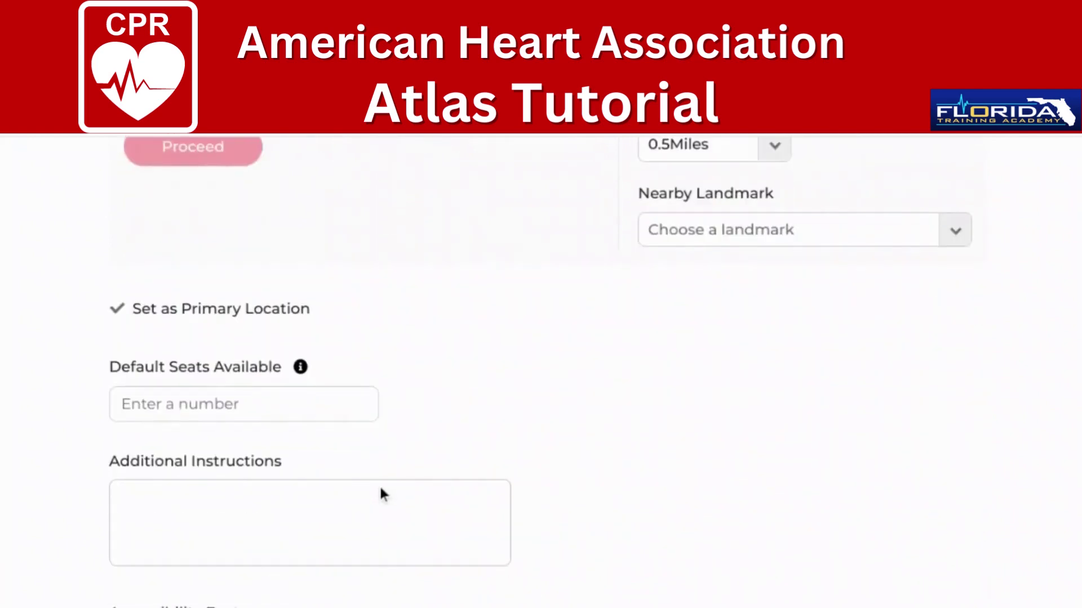
pyautogui.click(262, 281)
pyautogui.write('8')
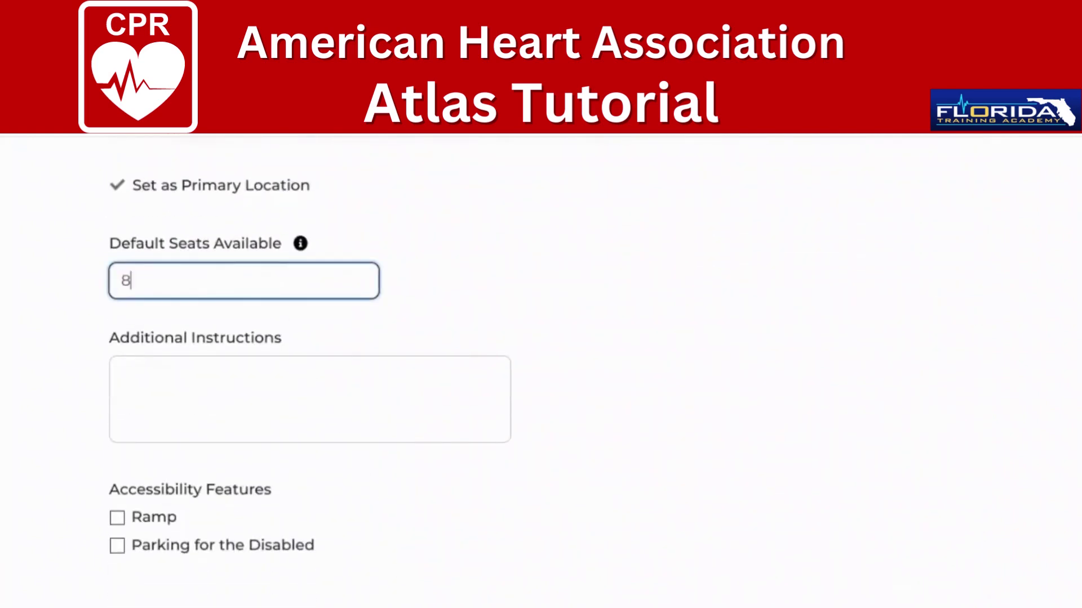
pyautogui.scroll(-2, 239, 386)
pyautogui.click(117, 423)
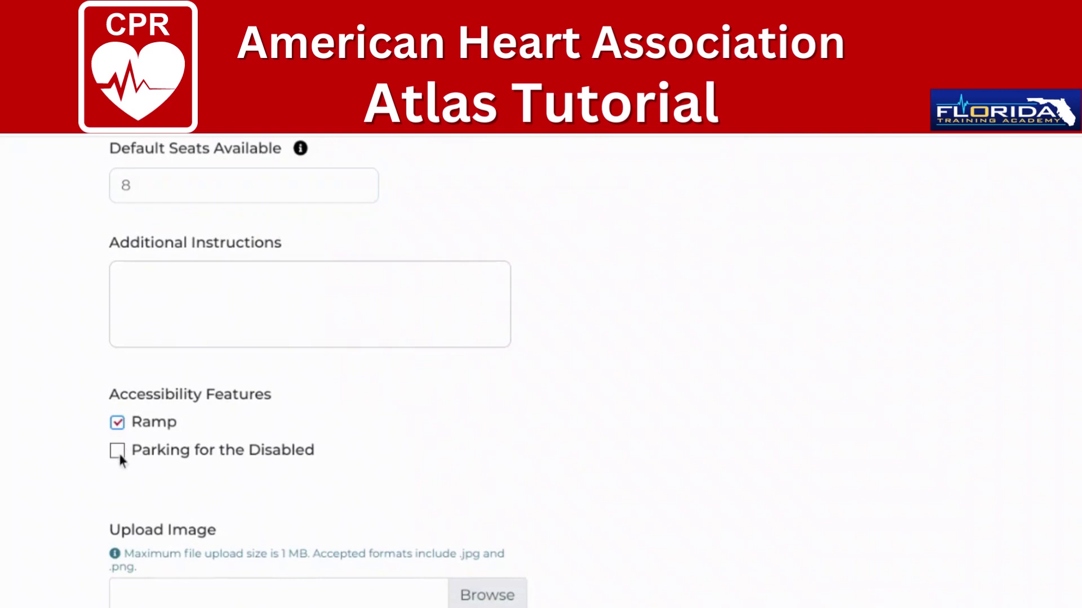
pyautogui.click(118, 450)
pyautogui.scroll(-2, 495, 474)
pyautogui.click(311, 585)
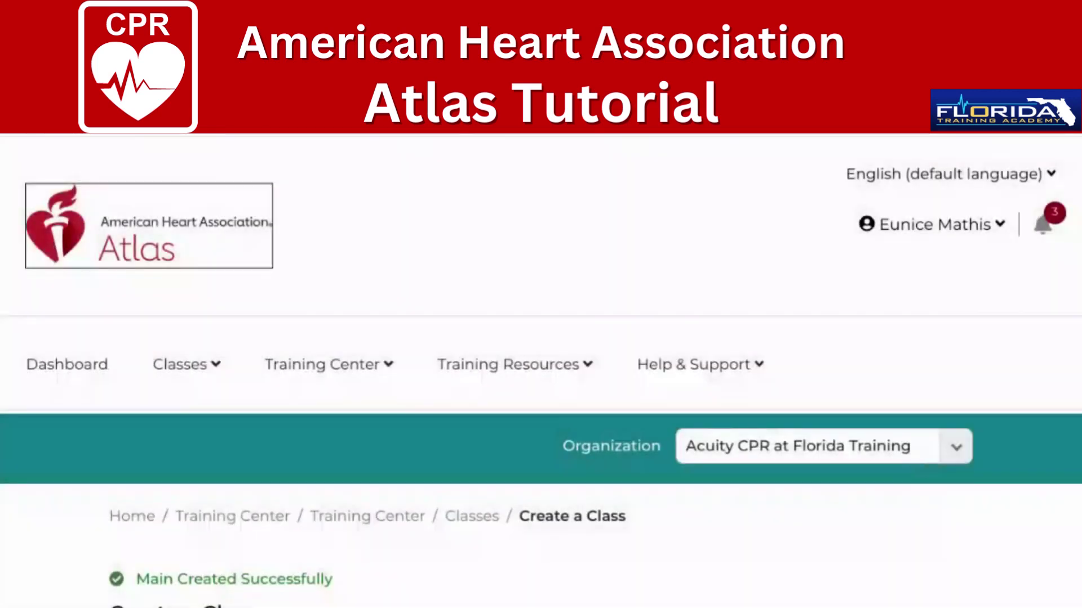
pyautogui.scroll(-4, 922, 458)
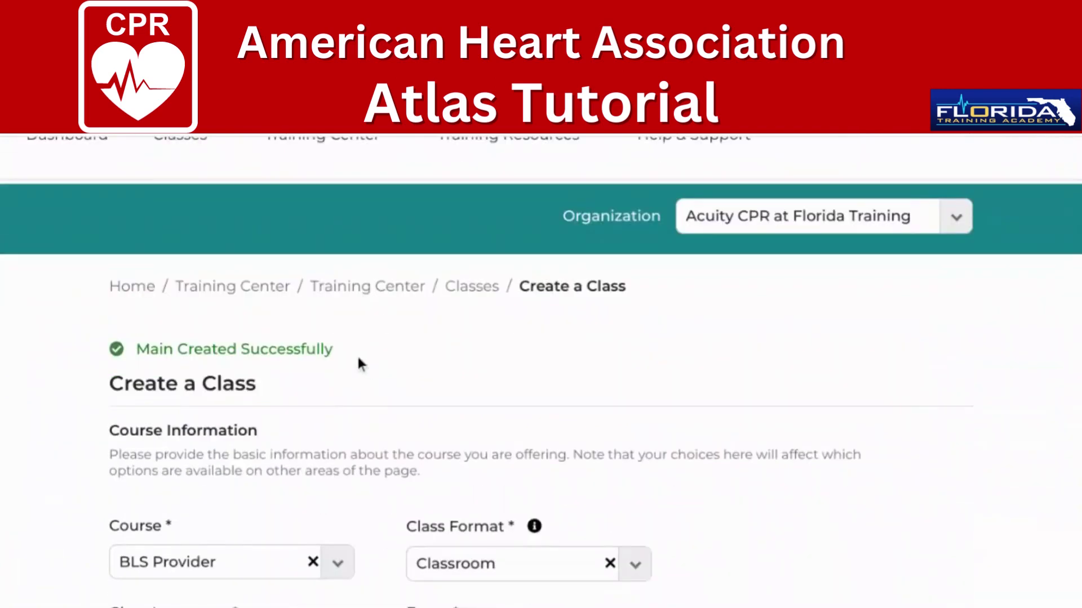
pyautogui.scroll(-6, 357, 360)
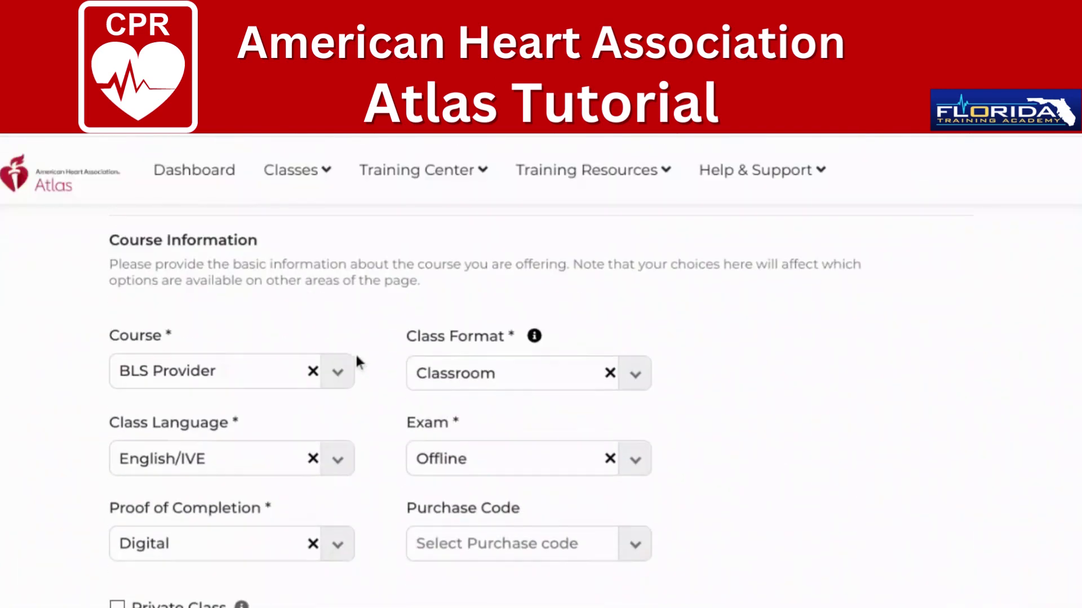
pyautogui.scroll(-6, 356, 360)
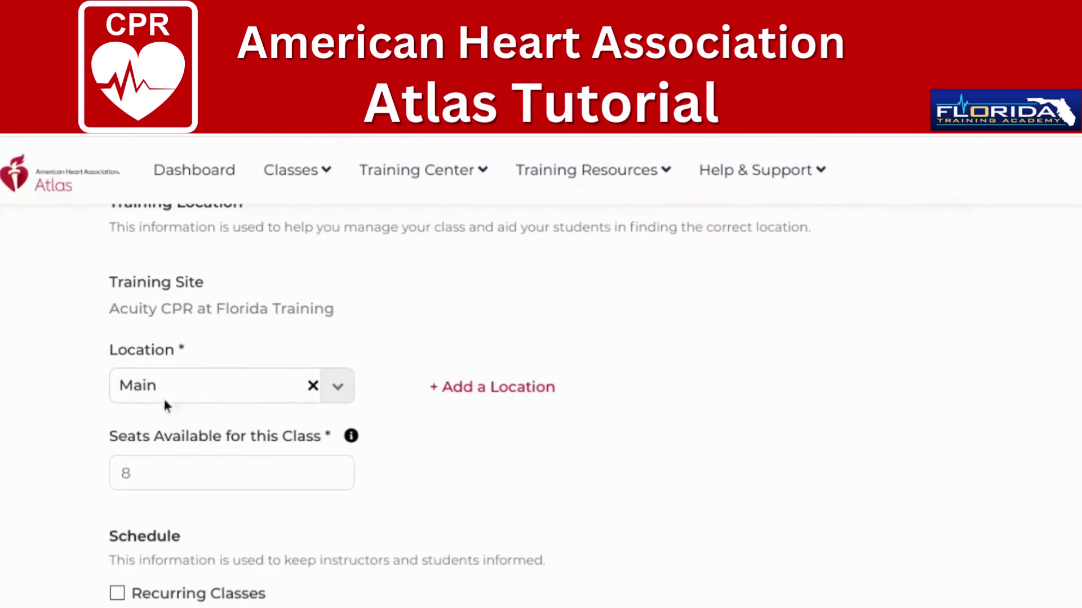
pyautogui.scroll(-1, 282, 391)
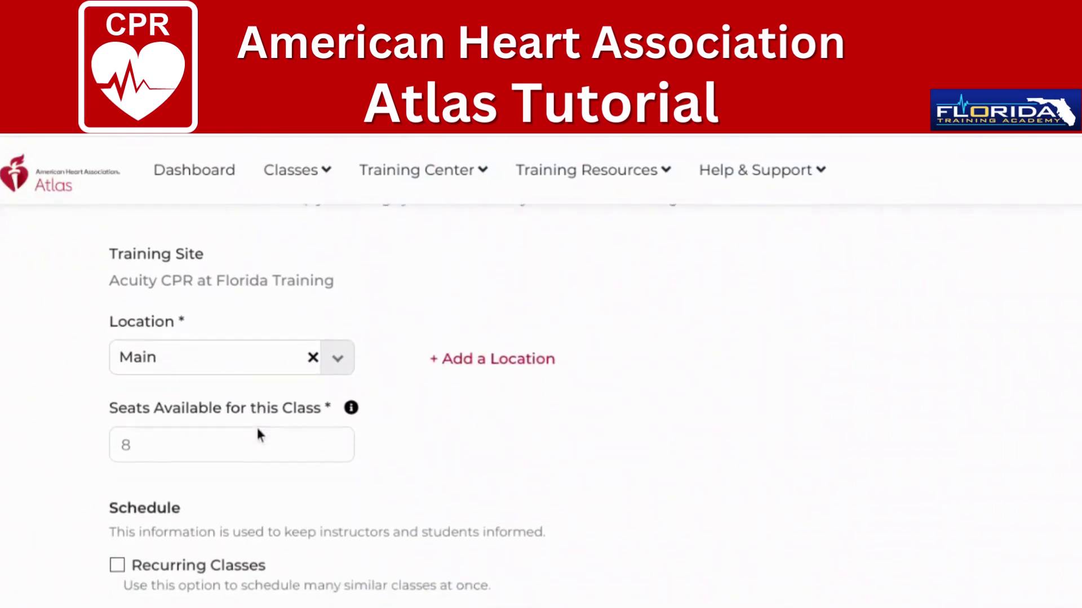
pyautogui.scroll(-1, 237, 462)
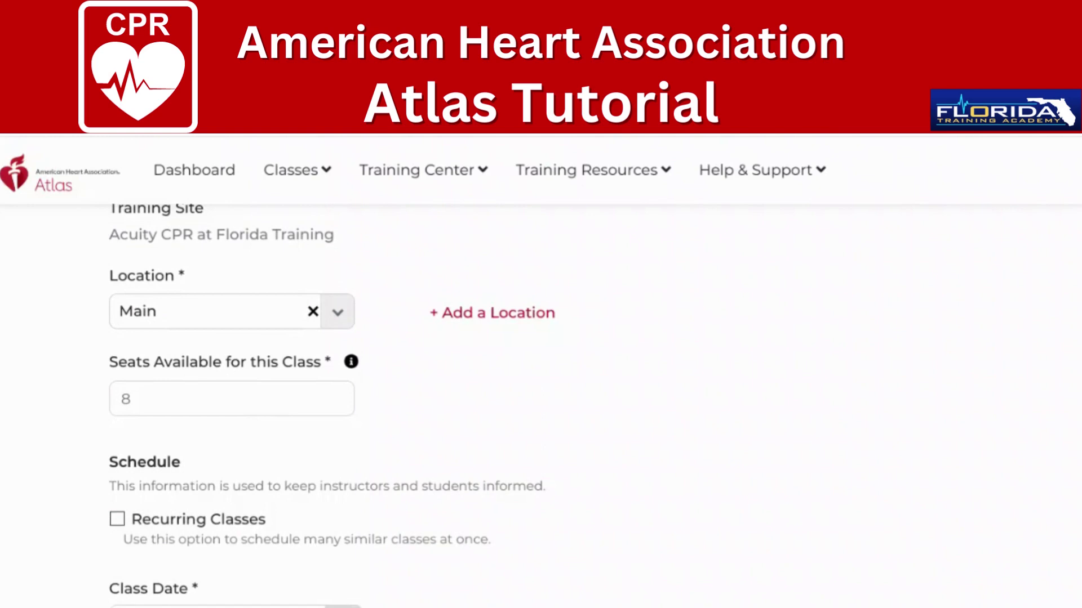
pyautogui.scroll(-4, 129, 527)
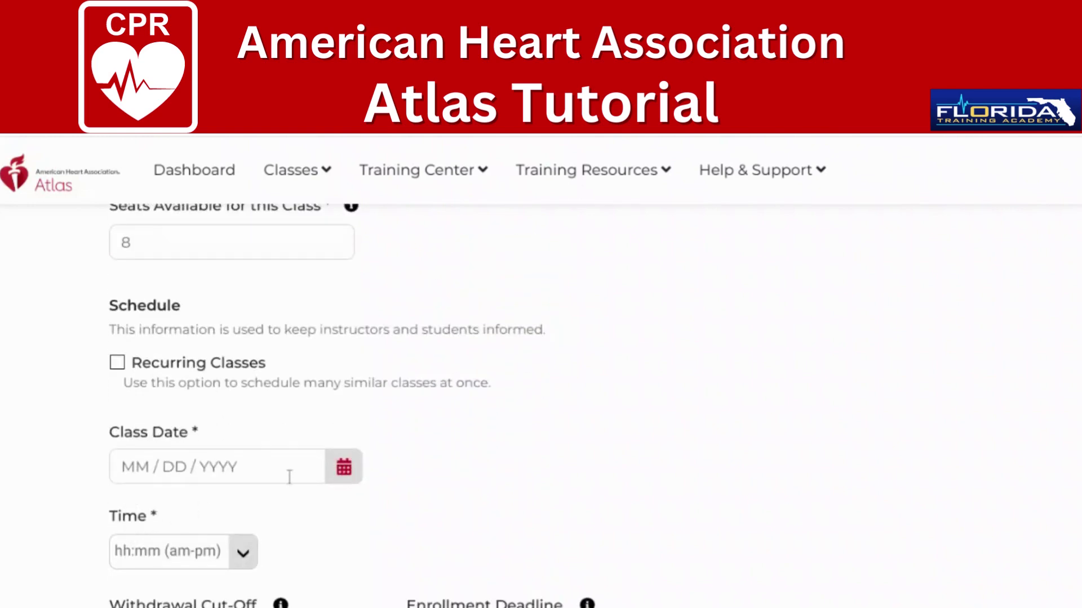
# Pick June 10, 2023 in the calendar and 09:30 AM as the class start time
pyautogui.click(334, 480)
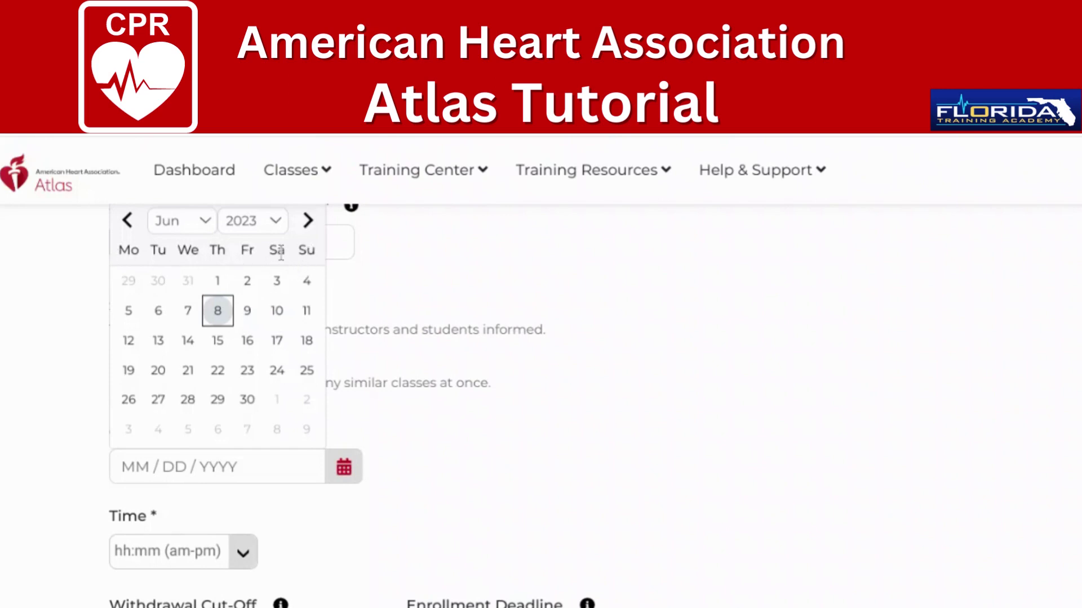
pyautogui.click(275, 313)
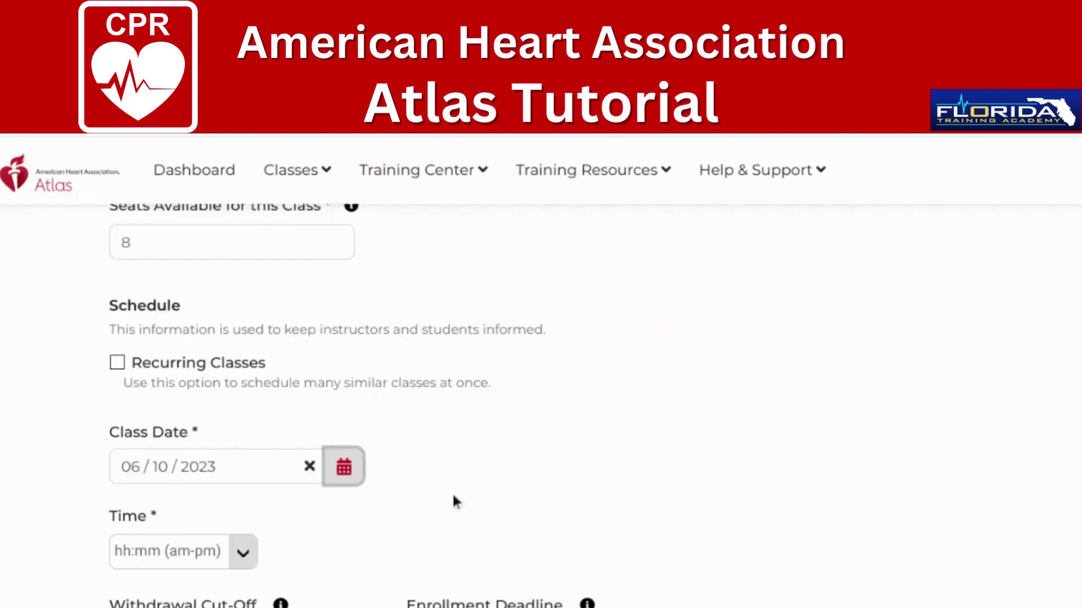
pyautogui.click(243, 552)
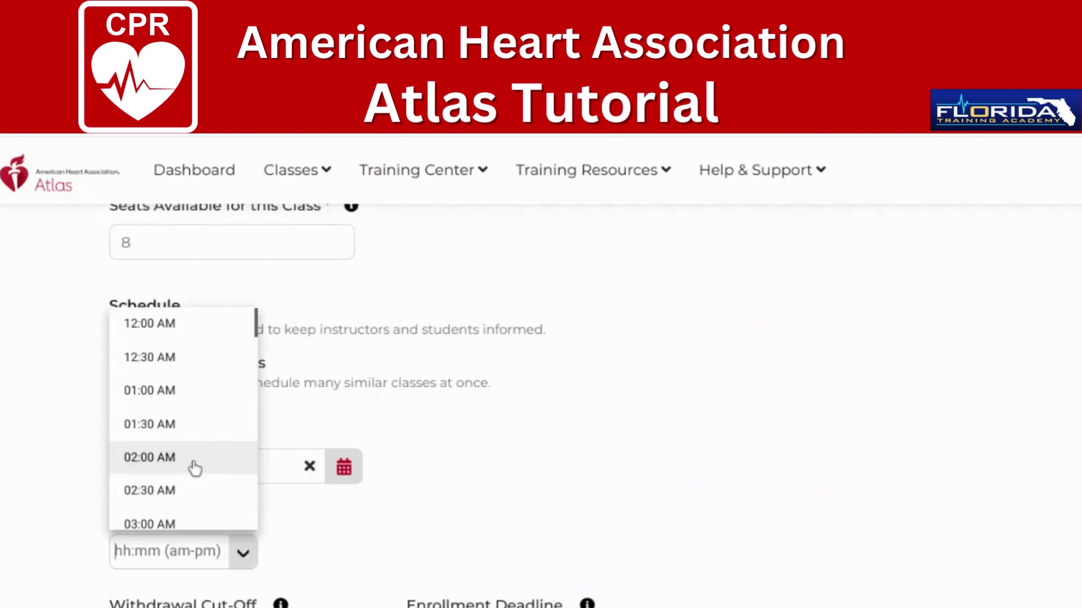
pyautogui.scroll(-10, 192, 471)
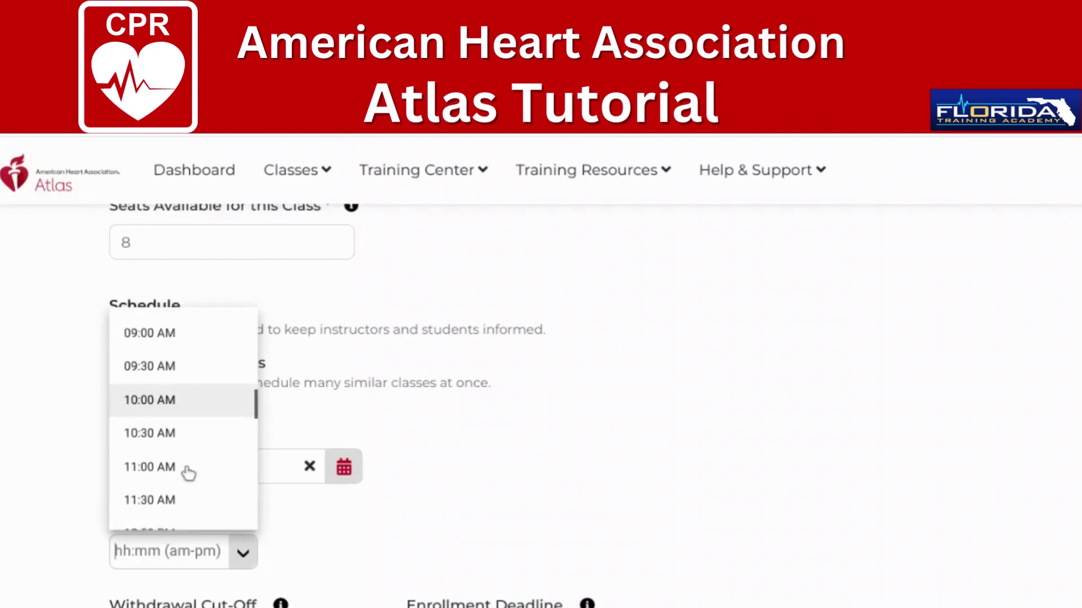
pyautogui.scroll(-3, 188, 473)
pyautogui.scroll(2, 189, 473)
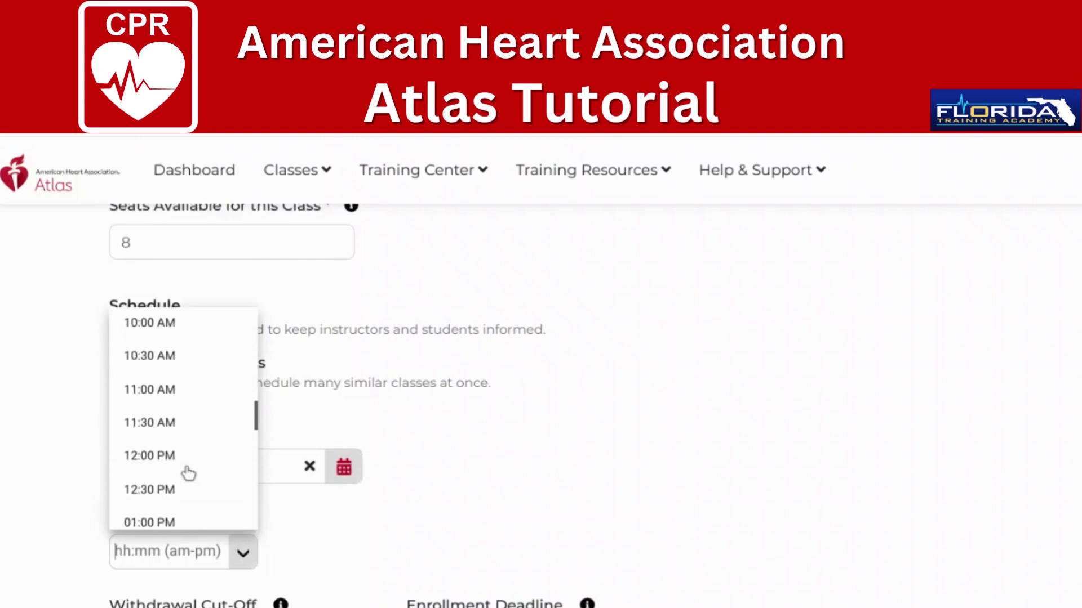
pyautogui.scroll(4, 189, 474)
pyautogui.click(187, 417)
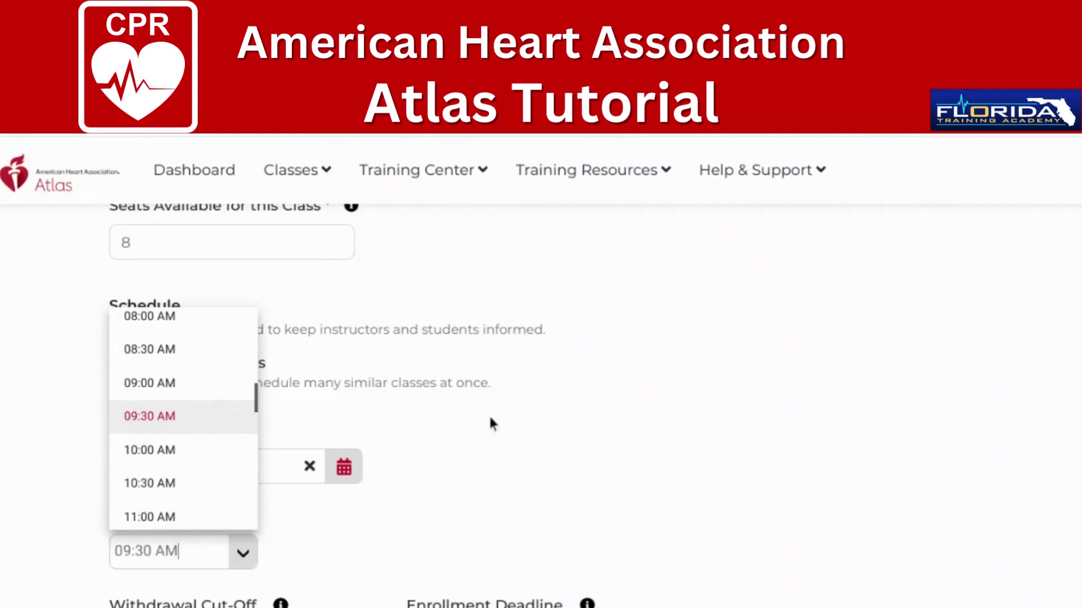
pyautogui.scroll(-2, 680, 431)
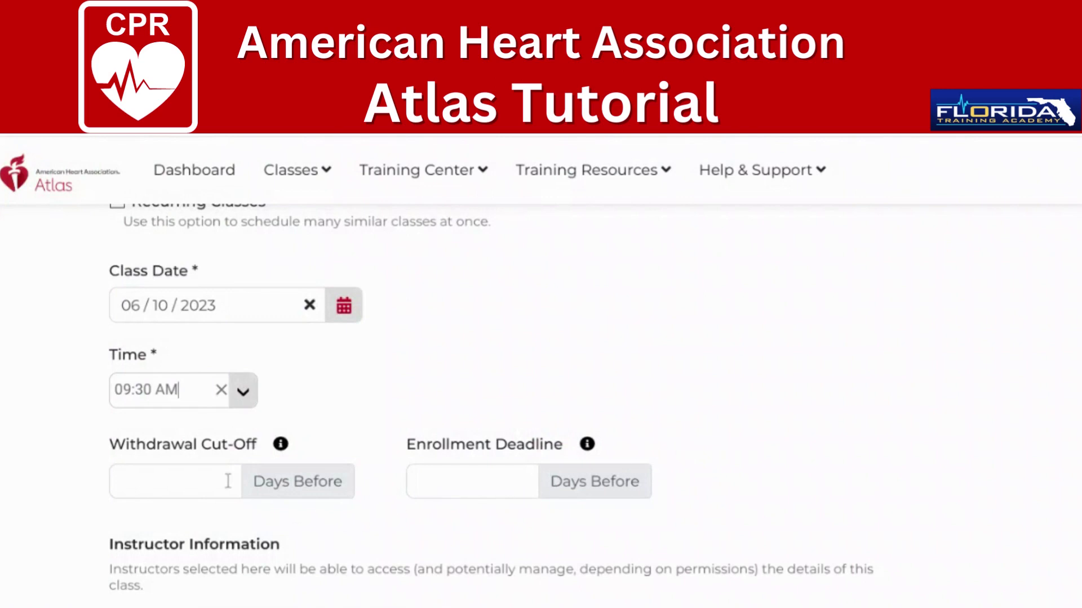
pyautogui.scroll(1, 163, 470)
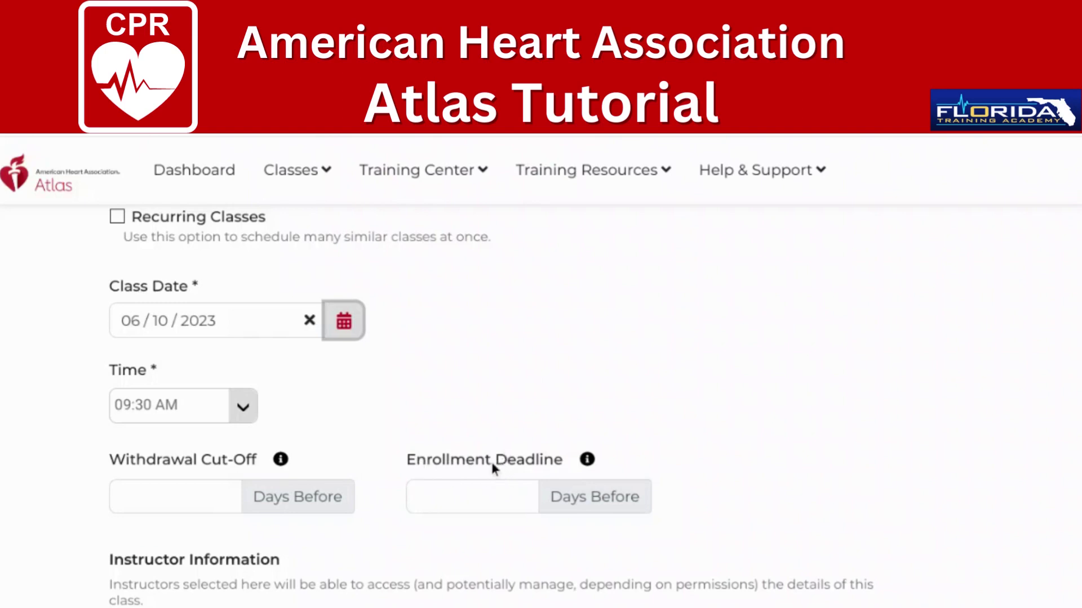
pyautogui.scroll(-4, 492, 463)
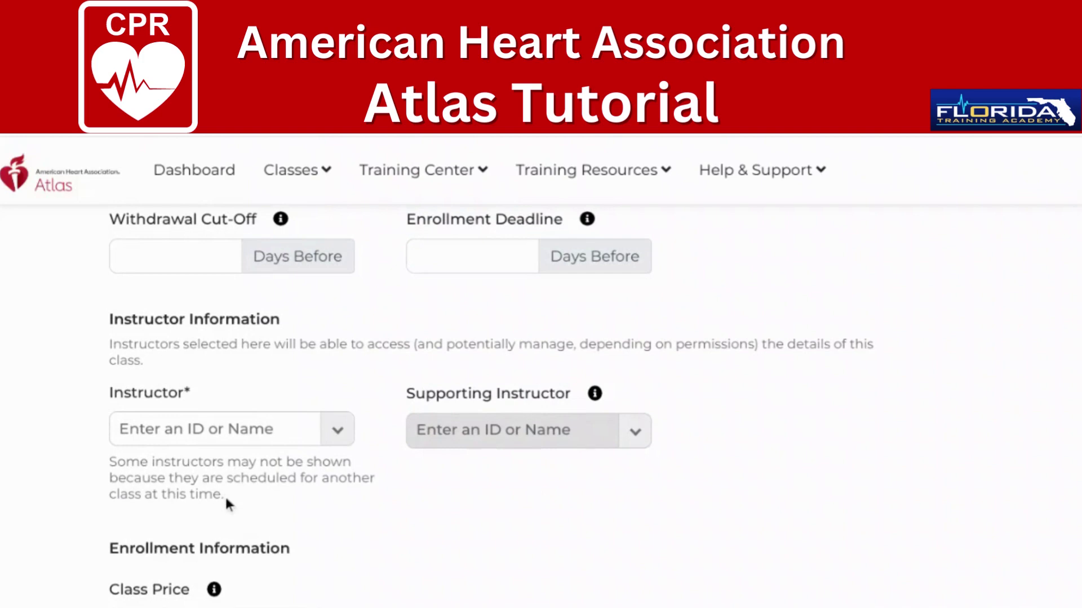
# Clear an unmatched instructor search and select the listed instructor for the class
pyautogui.click(230, 434)
pyautogui.write('eunice')
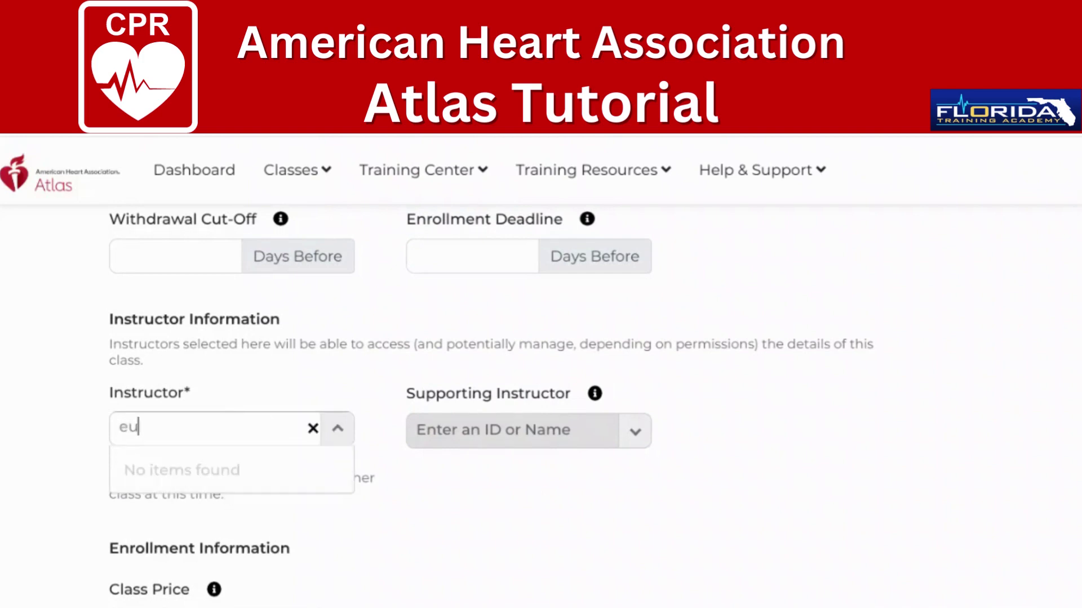
pyautogui.press('BackSpace')
pyautogui.press('BackSpace')
pyautogui.press('BackSpace')
pyautogui.press('BackSpace')
pyautogui.press('BackSpace')
pyautogui.press('BackSpace')
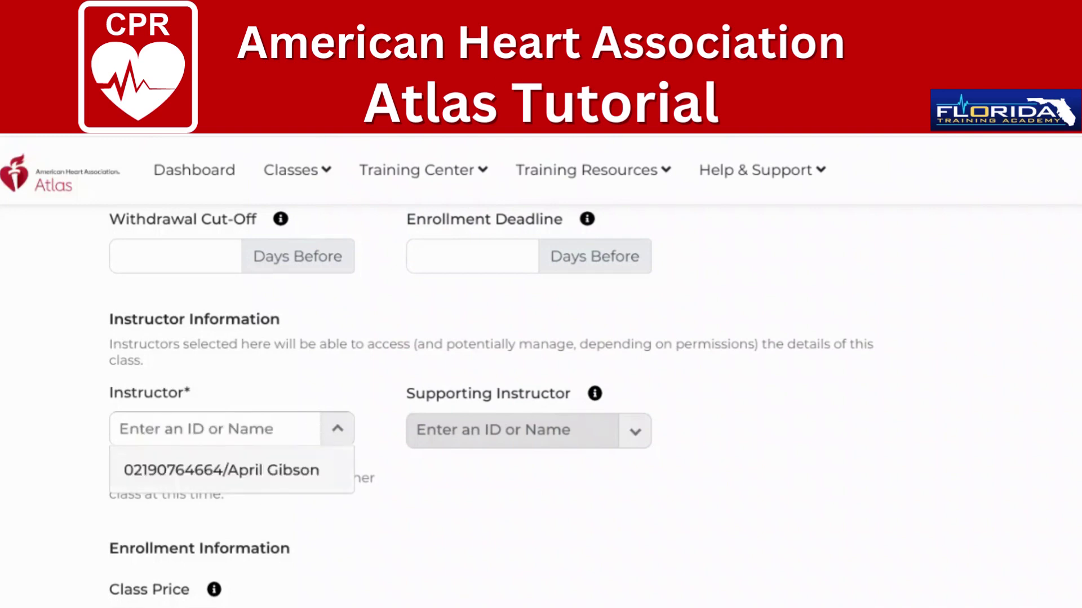
pyautogui.click(287, 473)
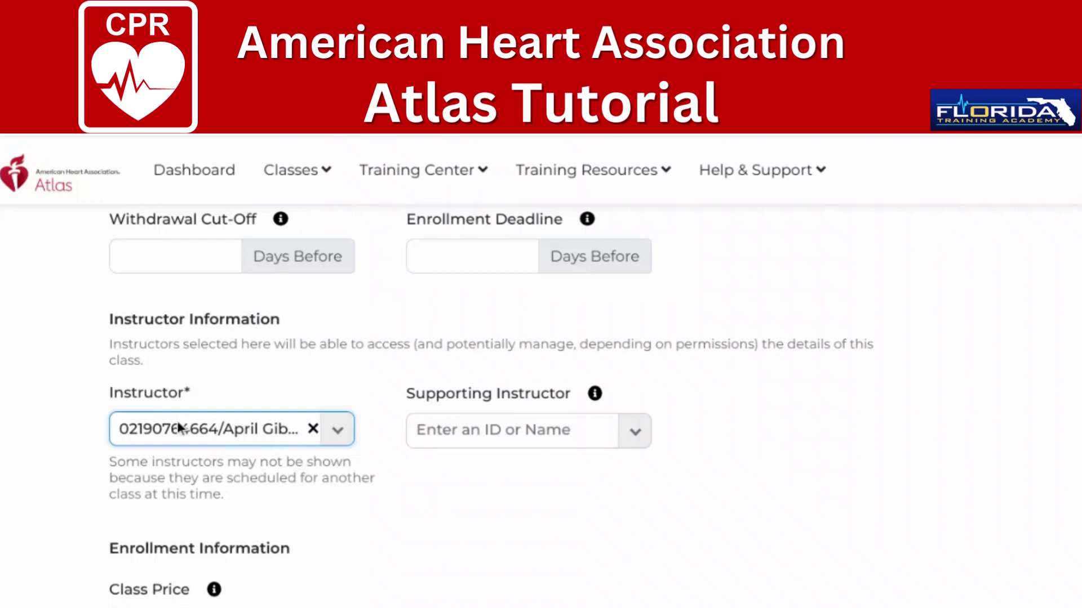
pyautogui.scroll(-3, 179, 432)
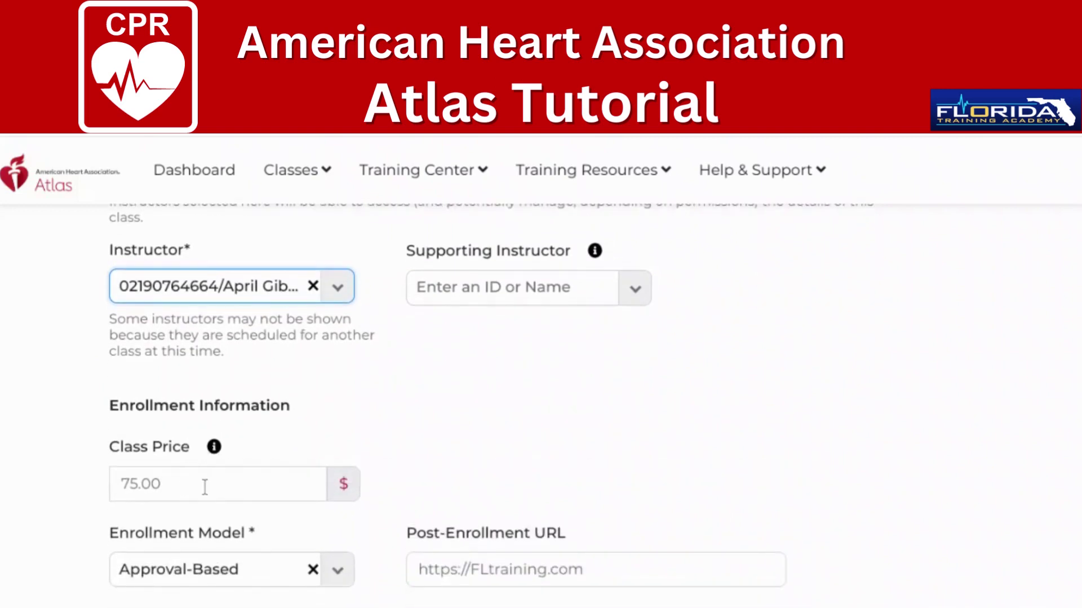
pyautogui.scroll(-1, 205, 488)
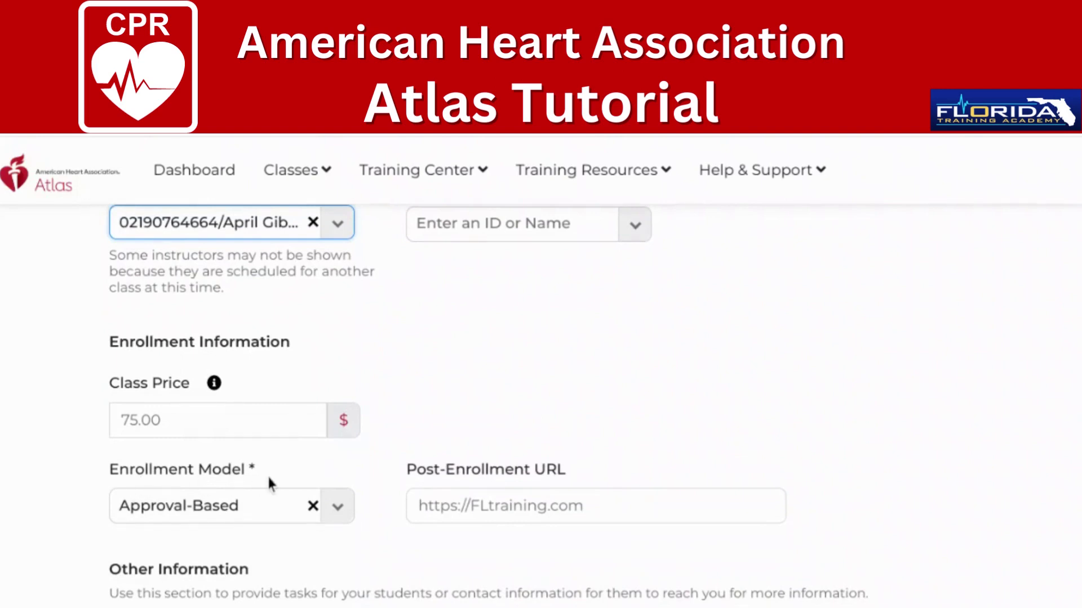
pyautogui.click(313, 506)
pyautogui.click(329, 518)
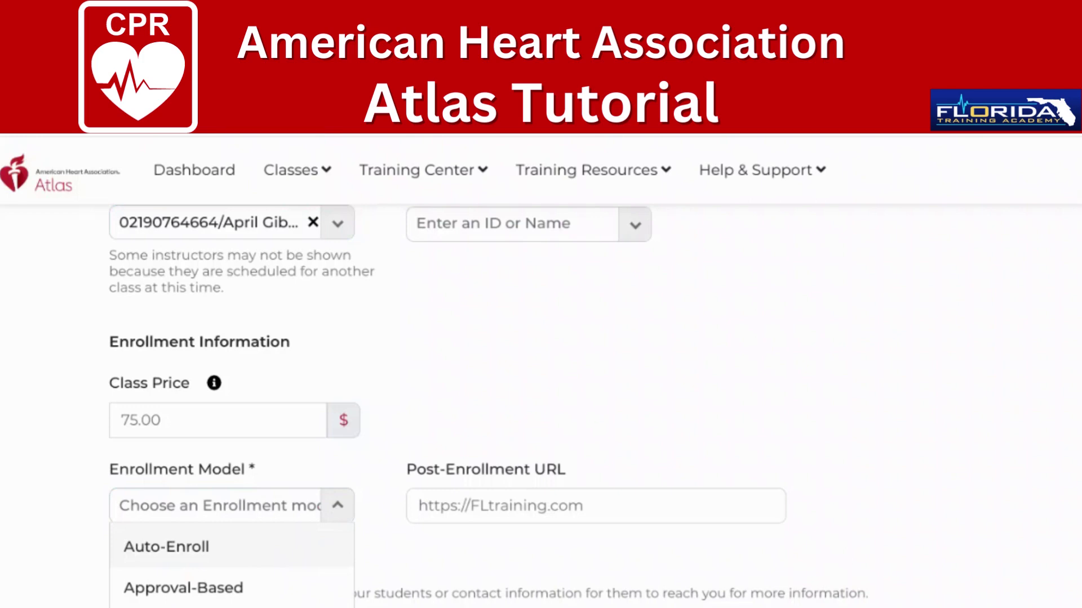
pyautogui.scroll(-1, 241, 555)
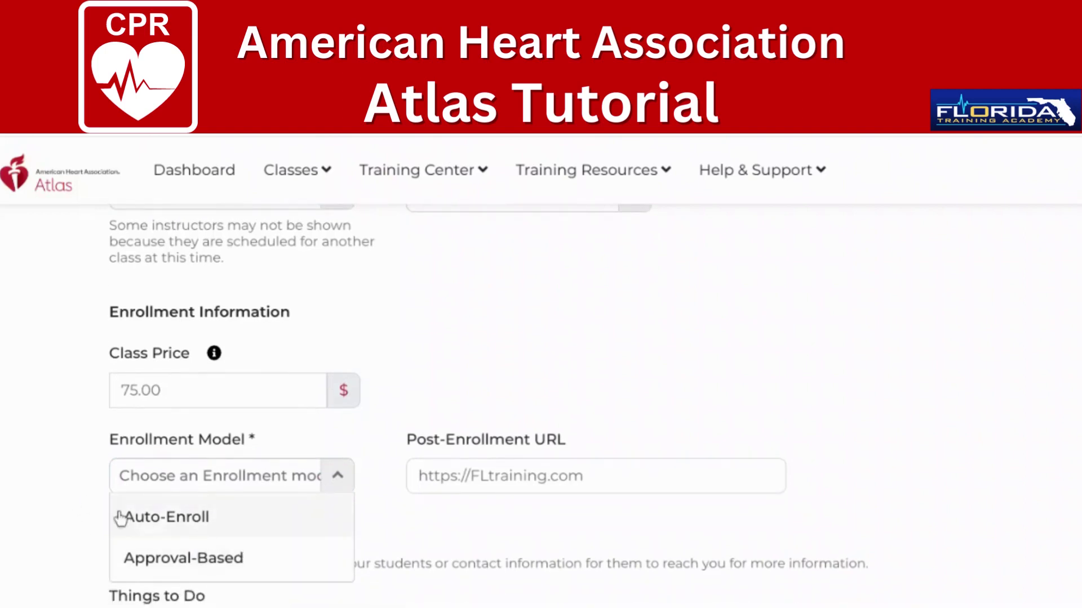
pyautogui.scroll(-2, 175, 521)
pyautogui.click(183, 528)
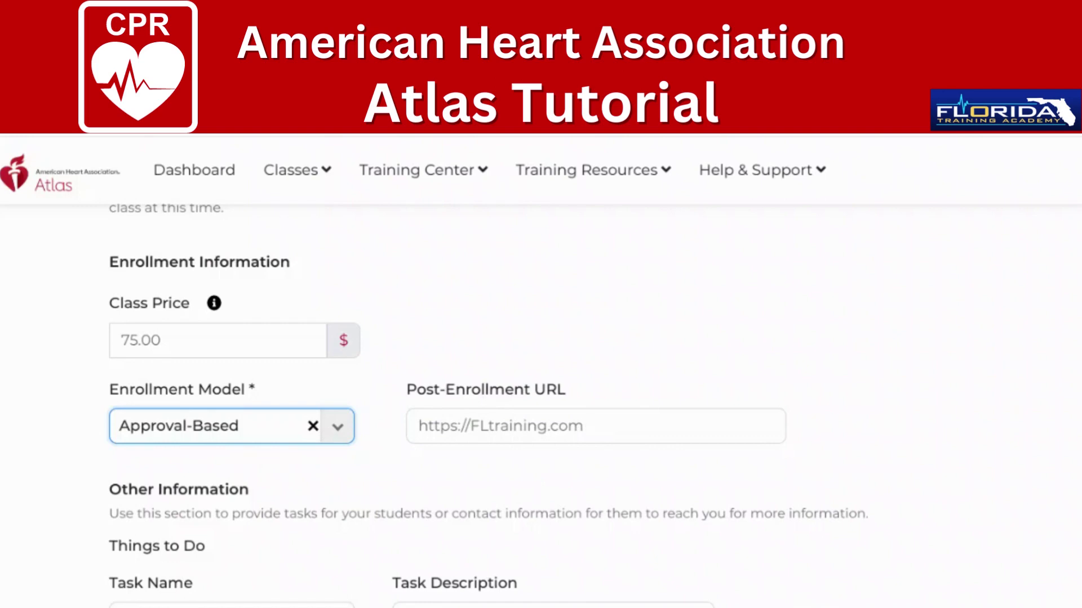
# Review the Other Information and Contact Information sections, then create the BLS Provider class
pyautogui.scroll(-1, 576, 454)
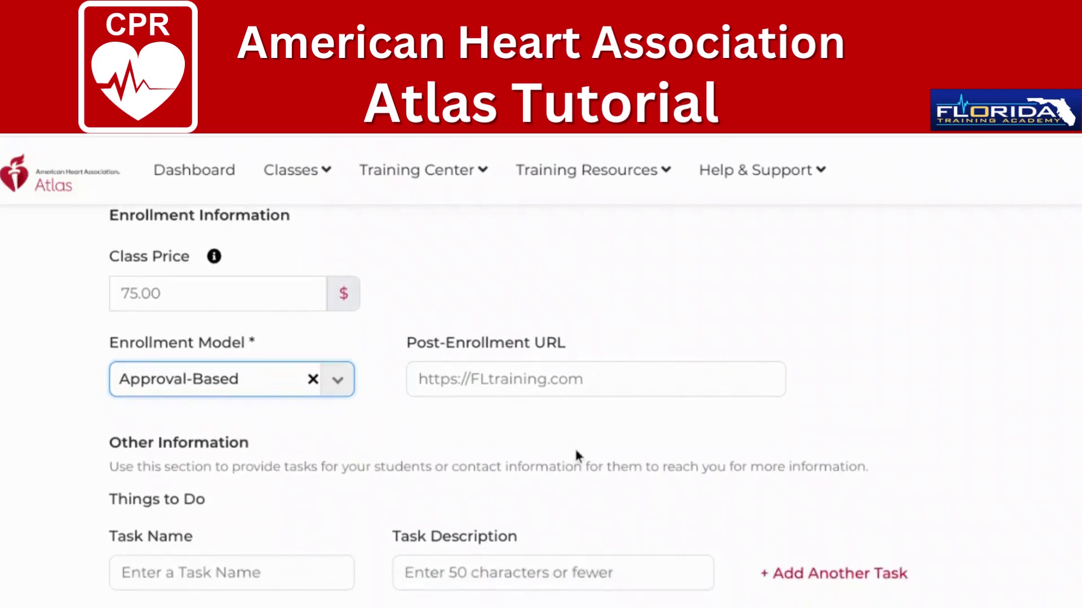
pyautogui.scroll(-2, 576, 456)
pyautogui.scroll(-2, 572, 448)
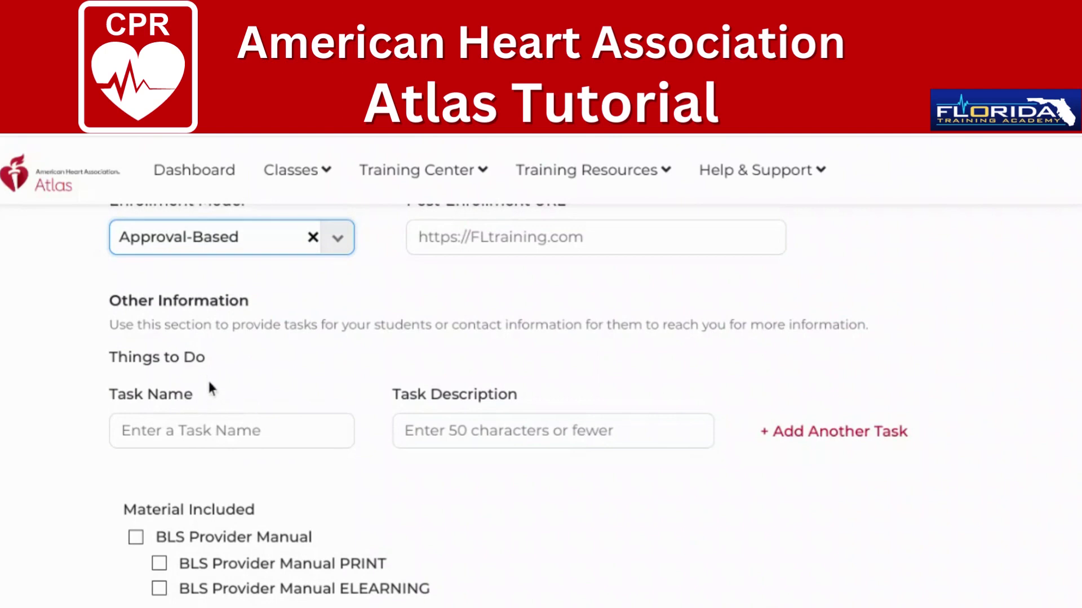
pyautogui.scroll(-1, 210, 388)
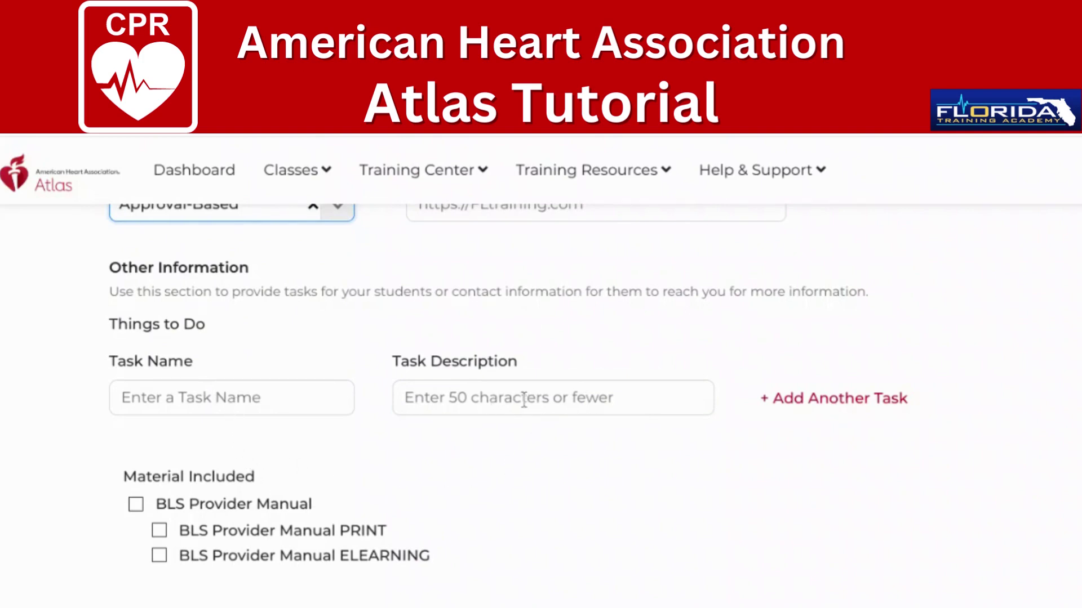
pyautogui.scroll(-1, 582, 451)
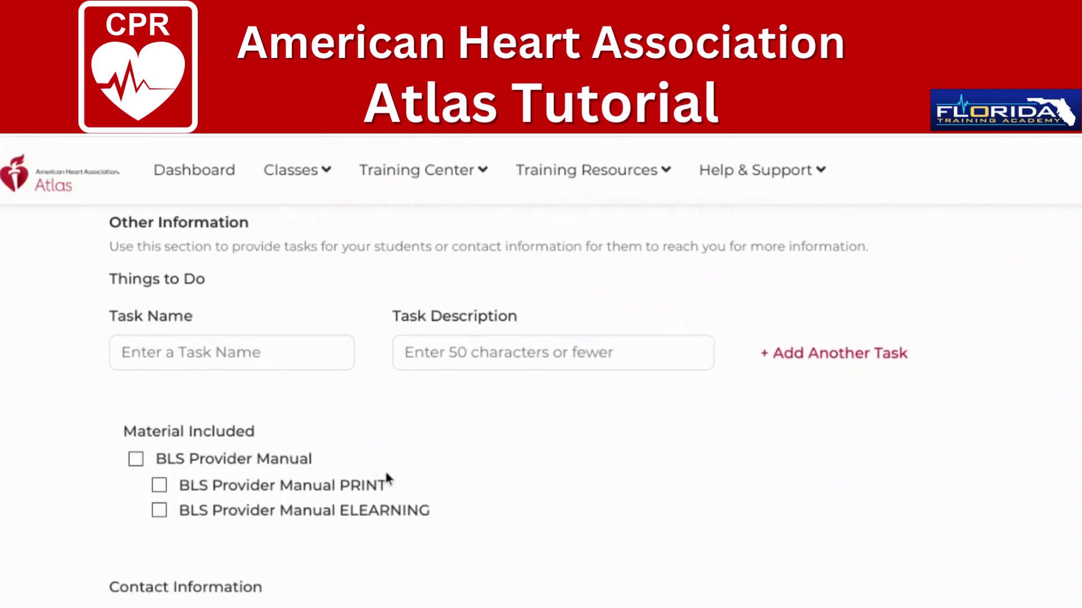
pyautogui.scroll(3, 388, 478)
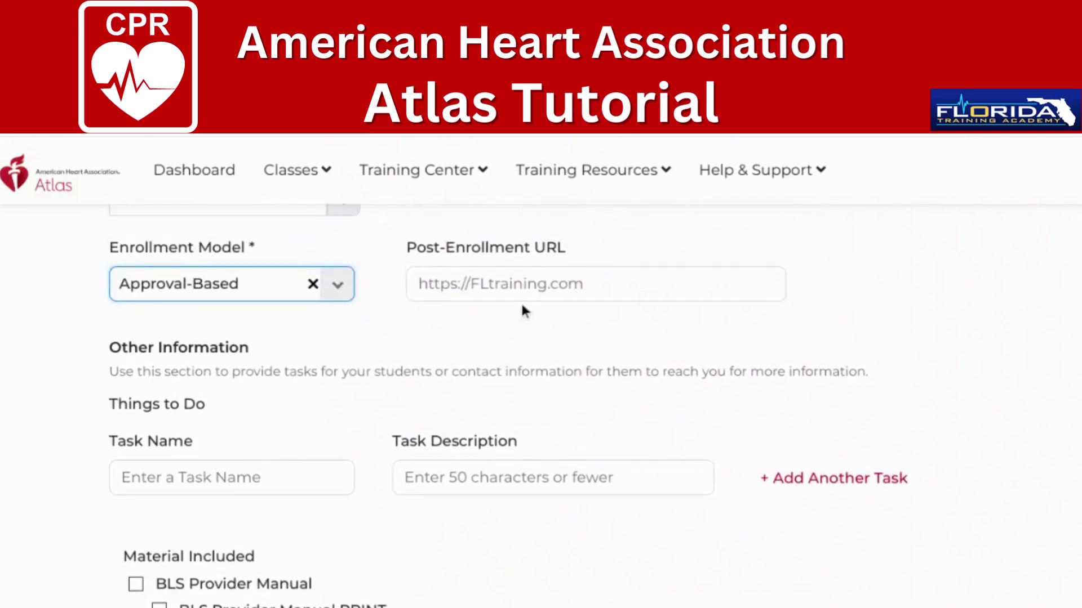
pyautogui.scroll(-9, 989, 377)
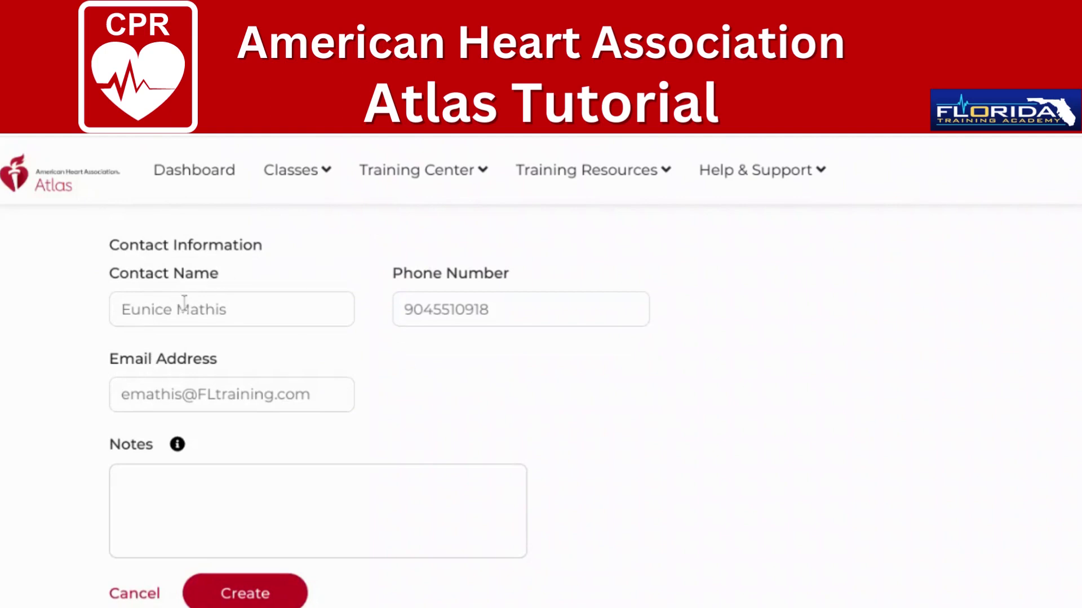
pyautogui.scroll(-1, 286, 417)
pyautogui.scroll(-3, 290, 423)
pyautogui.click(278, 423)
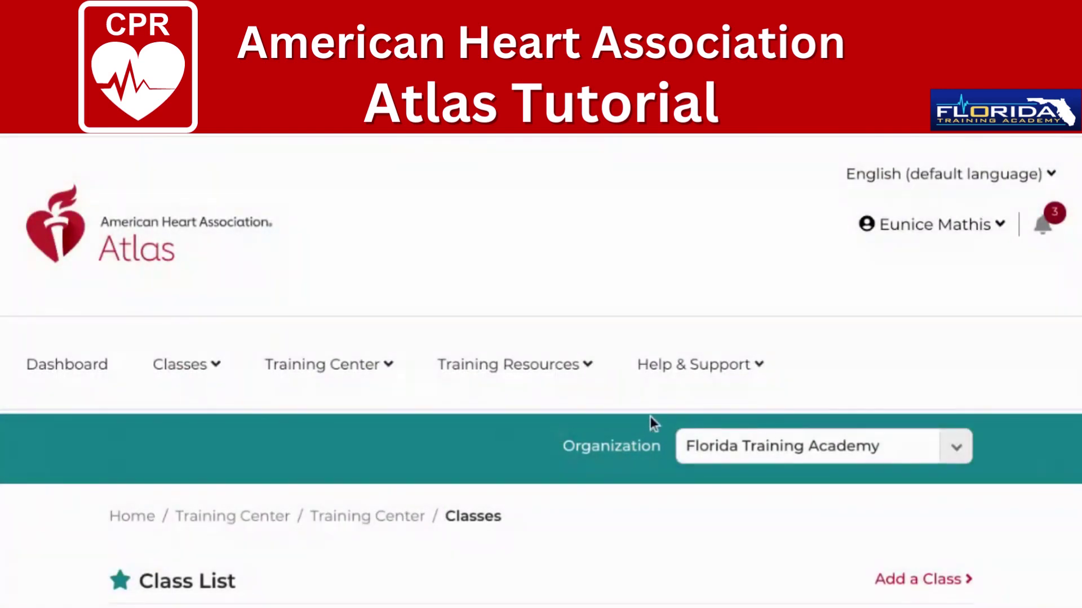
# Check the Class List for the BLS Provider class on 06-10-2023, 09:30 am, 0/8 seats
pyautogui.scroll(-4, 648, 420)
pyautogui.scroll(-8, 642, 422)
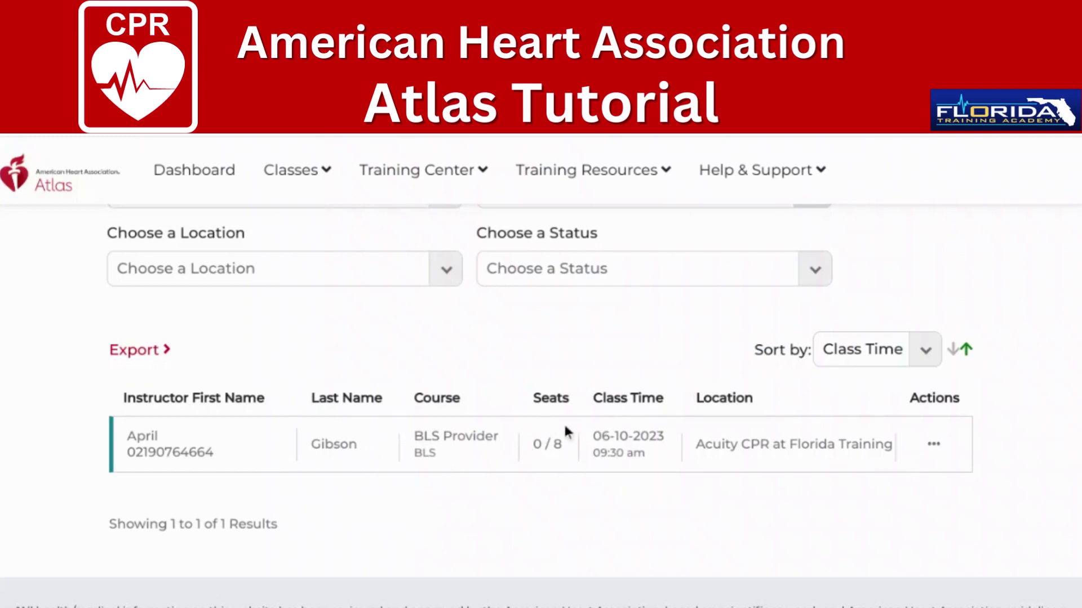
pyautogui.scroll(10, 597, 456)
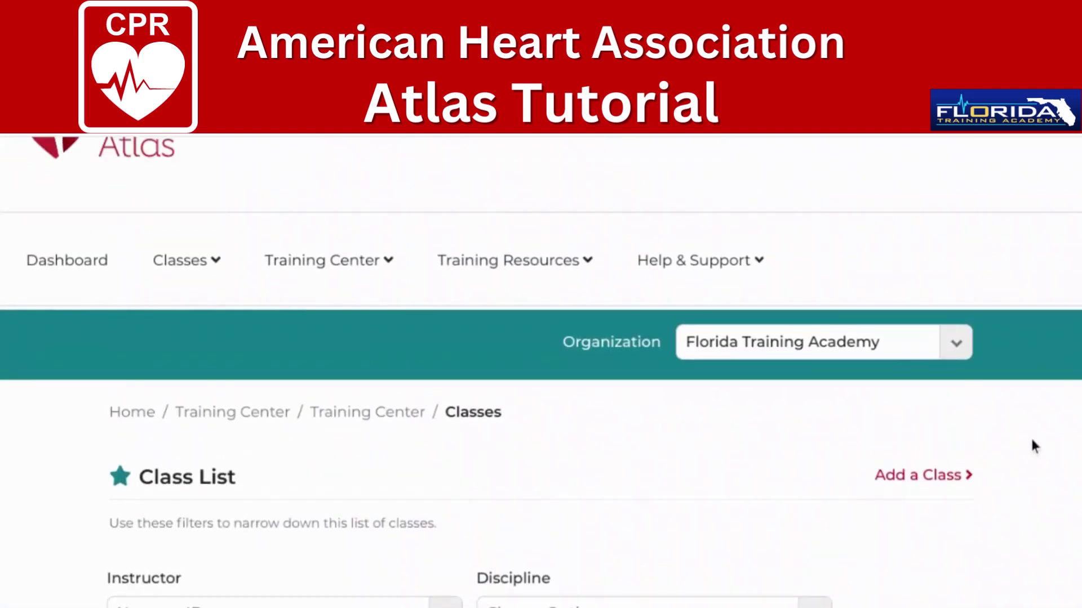
# Return to the account dashboard and dismiss the June 8, 2023 customer support alert
pyautogui.click(77, 269)
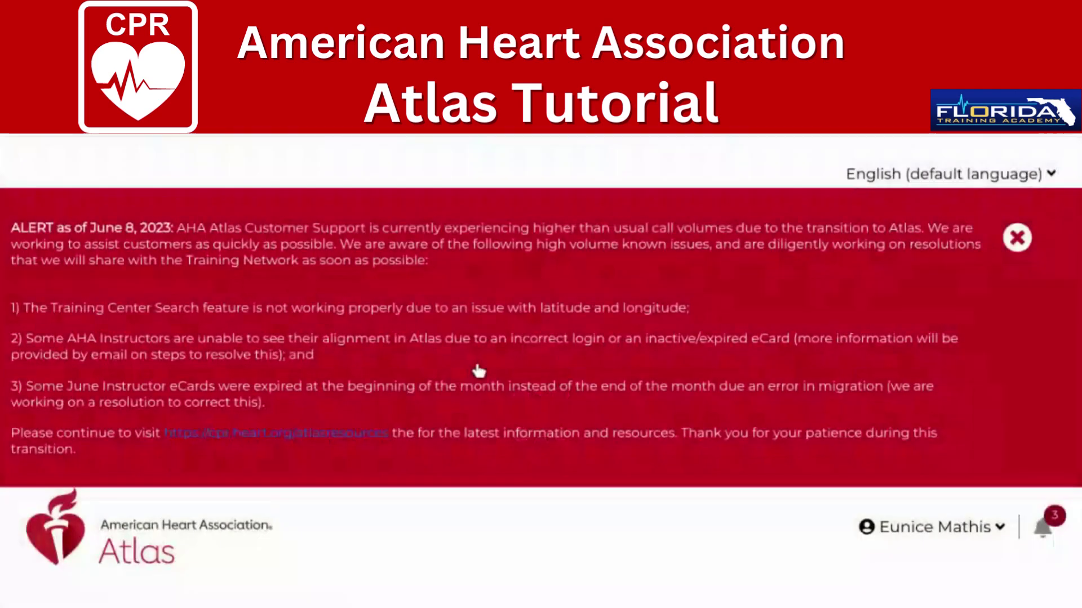
pyautogui.press('Tab')
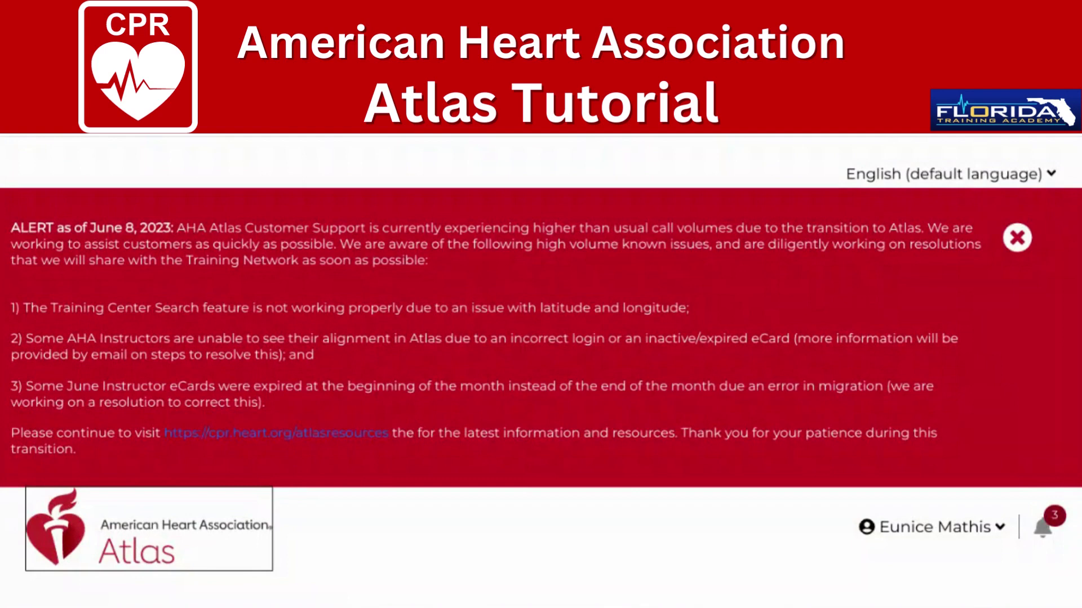
pyautogui.click(1016, 238)
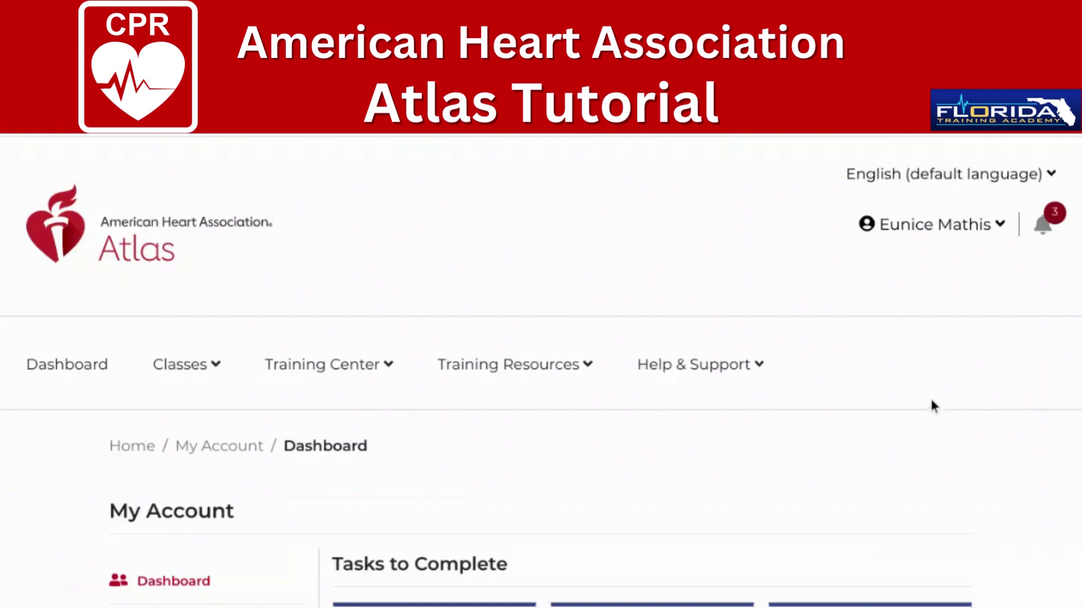
# Go to the eCards site from the Training Center menu
pyautogui.scroll(-2, 421, 268)
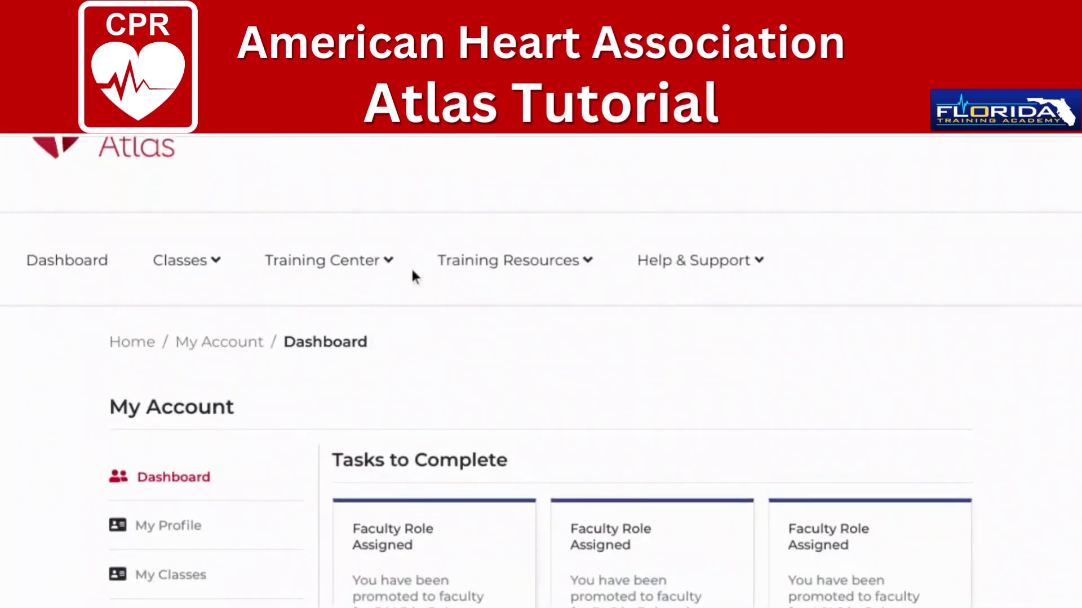
pyautogui.click(394, 265)
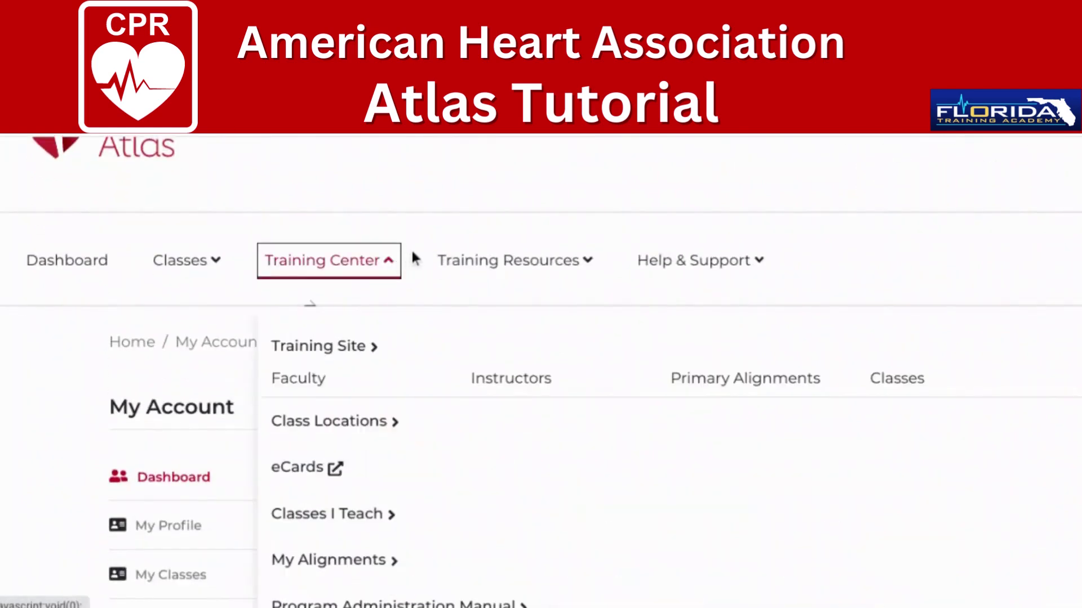
pyautogui.scroll(-3, 411, 255)
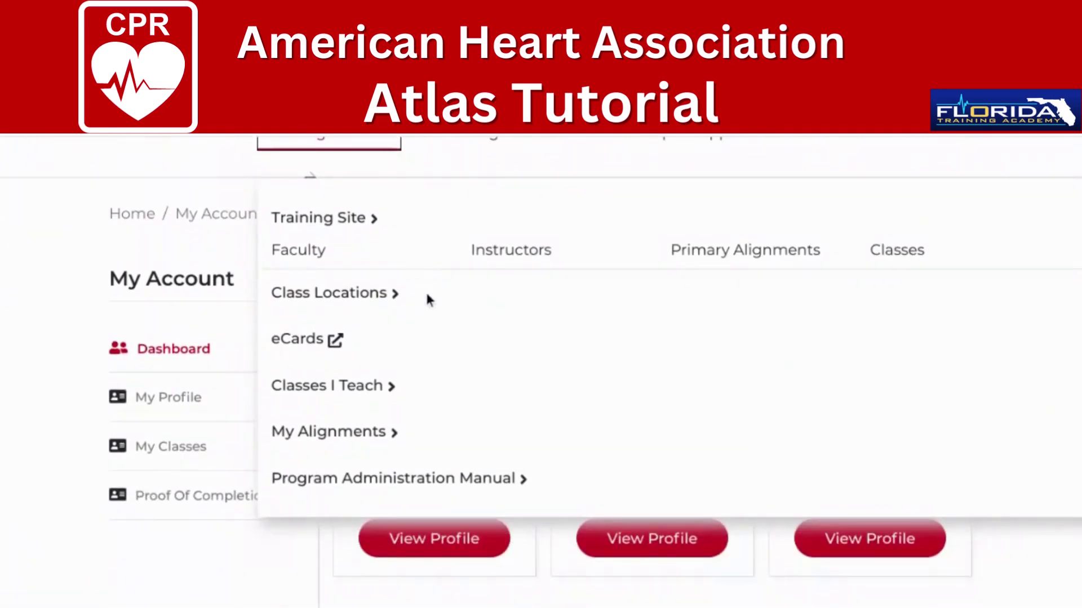
pyautogui.click(292, 350)
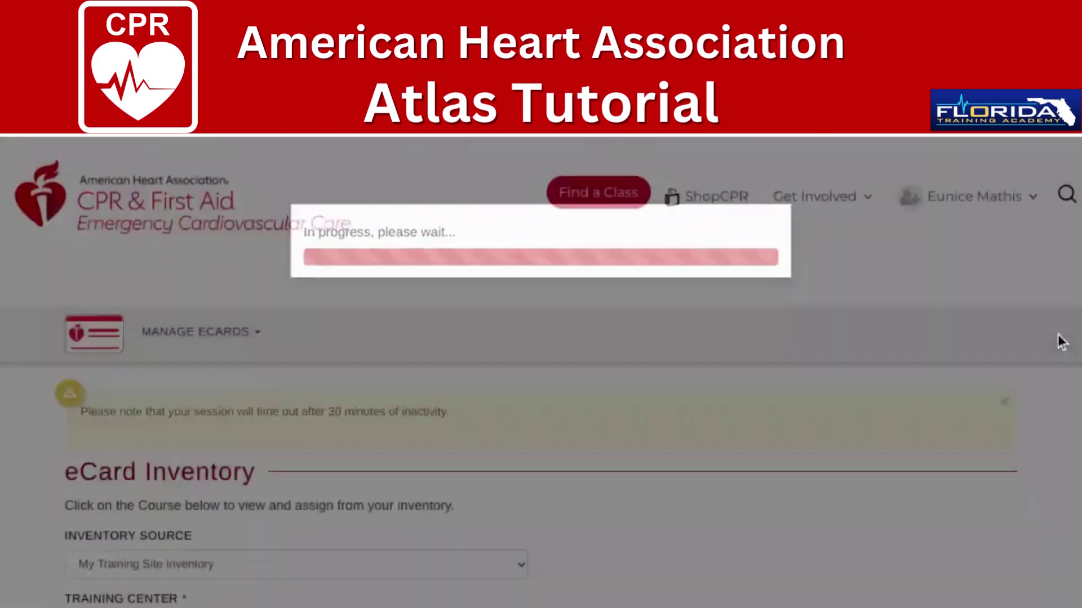
# From the eCard Inventory page, choose Assign to Students under MANAGE ECARDS
pyautogui.scroll(-1, 1040, 344)
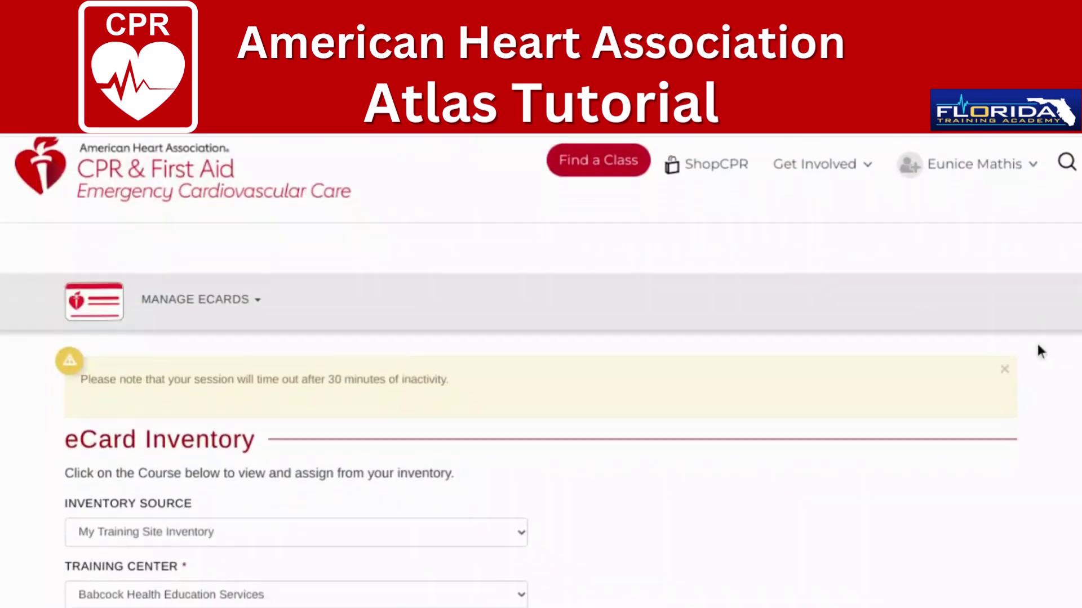
pyautogui.scroll(-1, 1033, 349)
pyautogui.scroll(-3, 1028, 356)
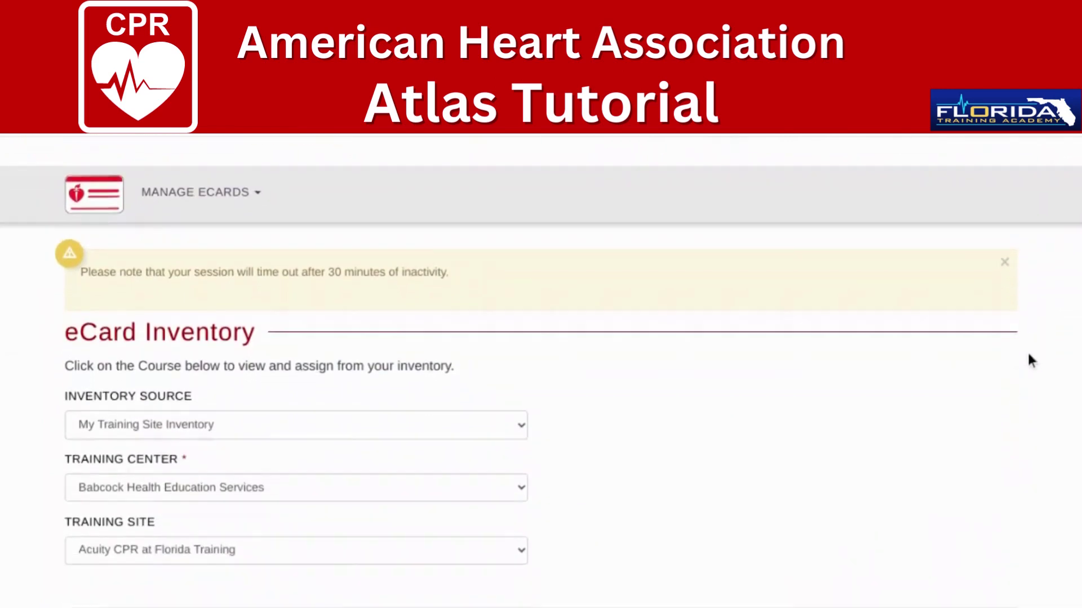
pyautogui.scroll(-1, 1026, 361)
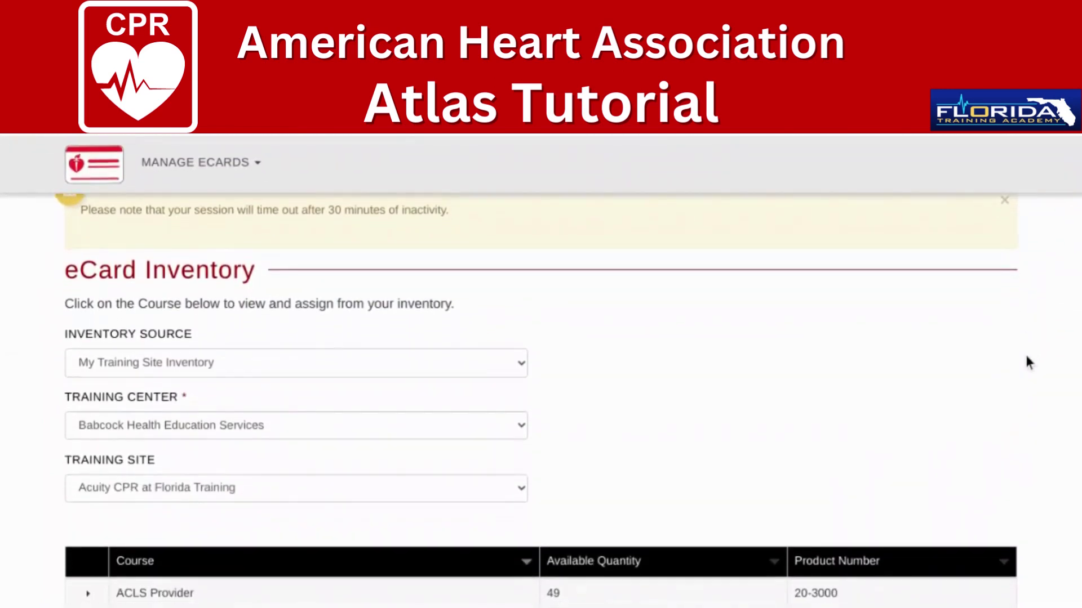
pyautogui.click(257, 171)
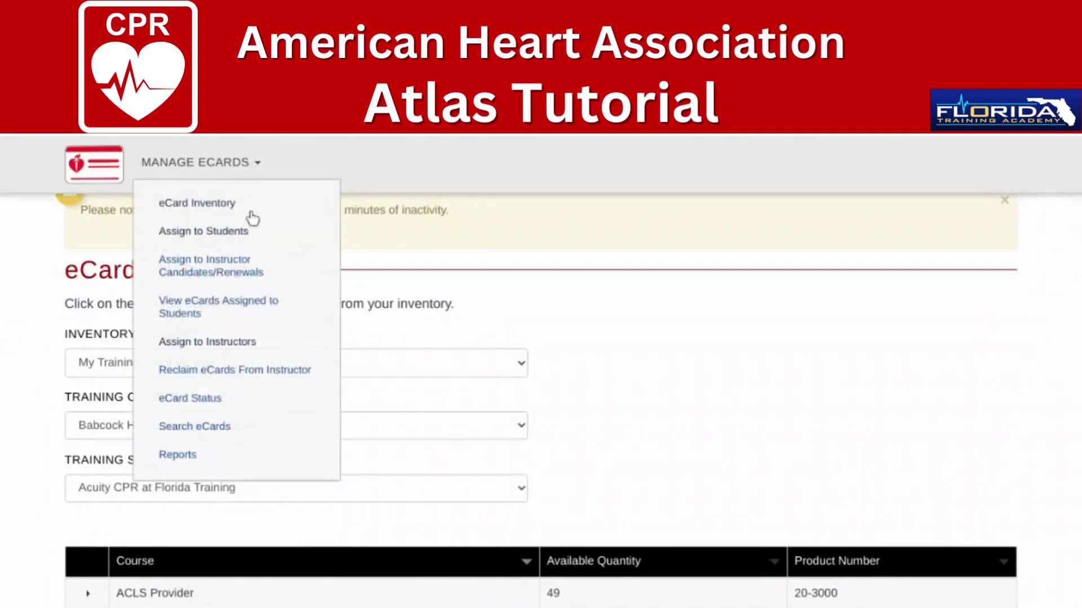
pyautogui.click(232, 237)
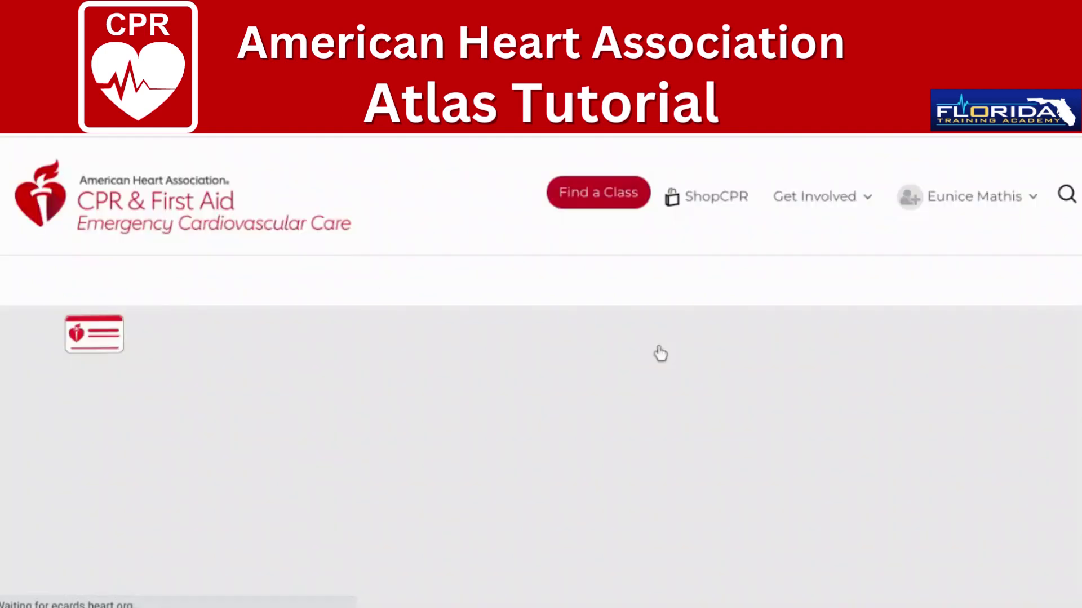
# Set the role to Instructor
pyautogui.scroll(-3, 664, 351)
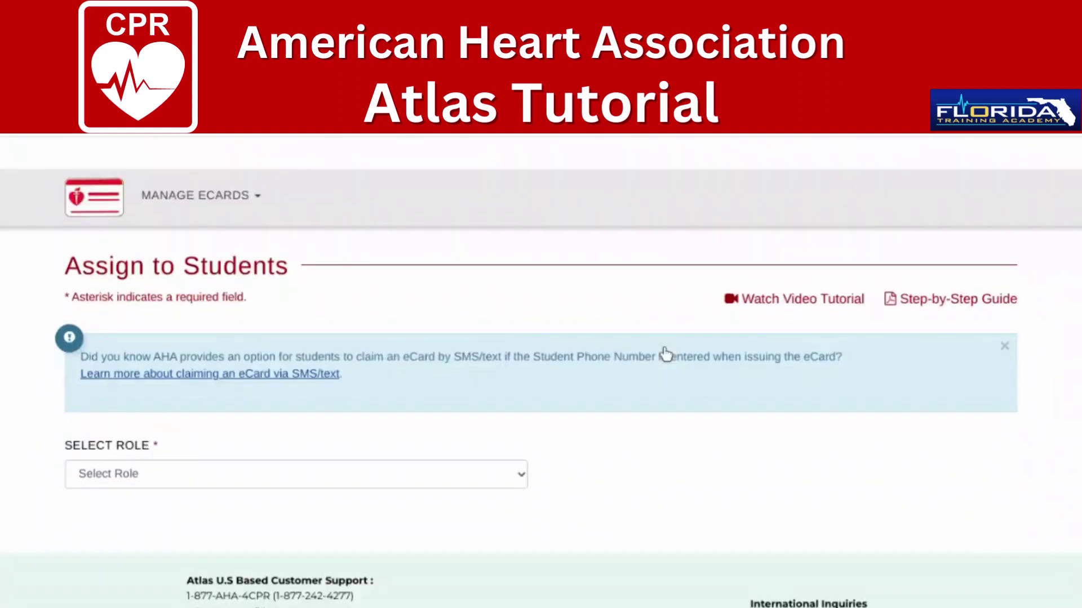
pyautogui.click(503, 432)
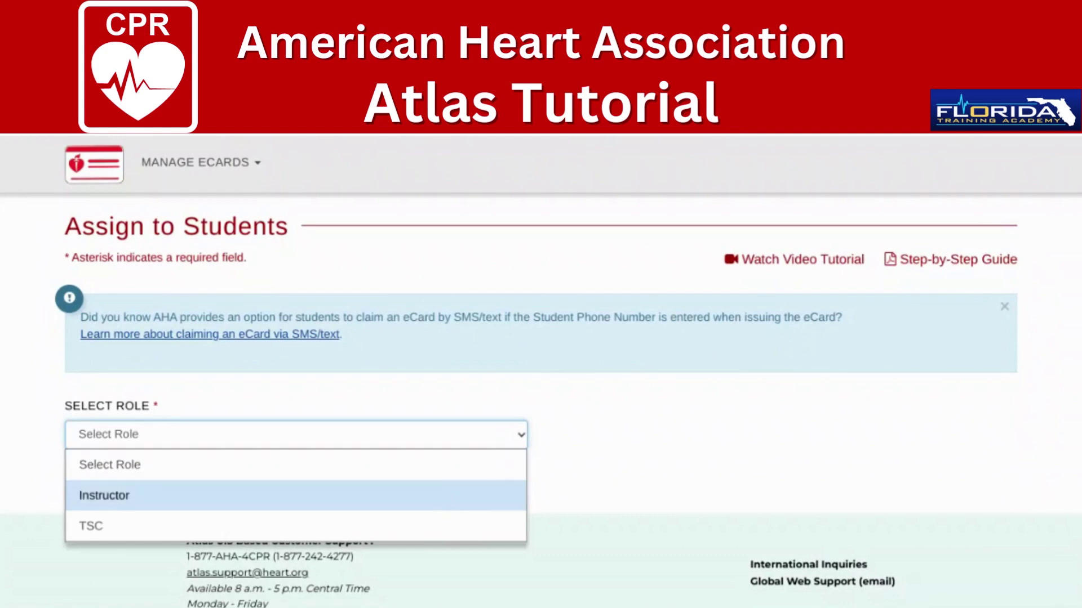
pyautogui.click(437, 495)
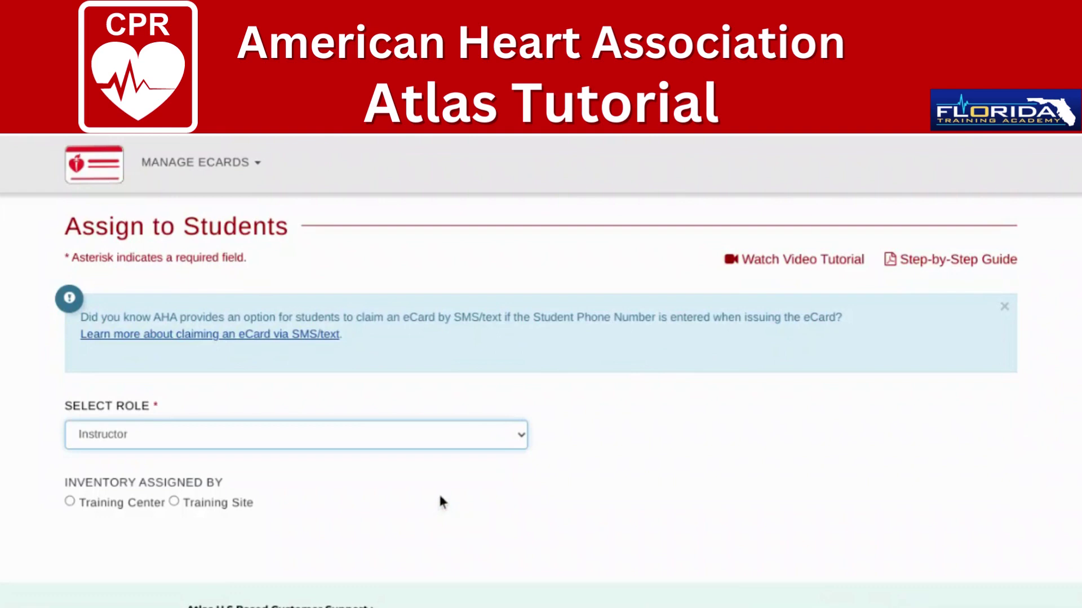
# Assign inventory by Training Center, choosing Babcock Health Education Services
pyautogui.scroll(-2, 595, 433)
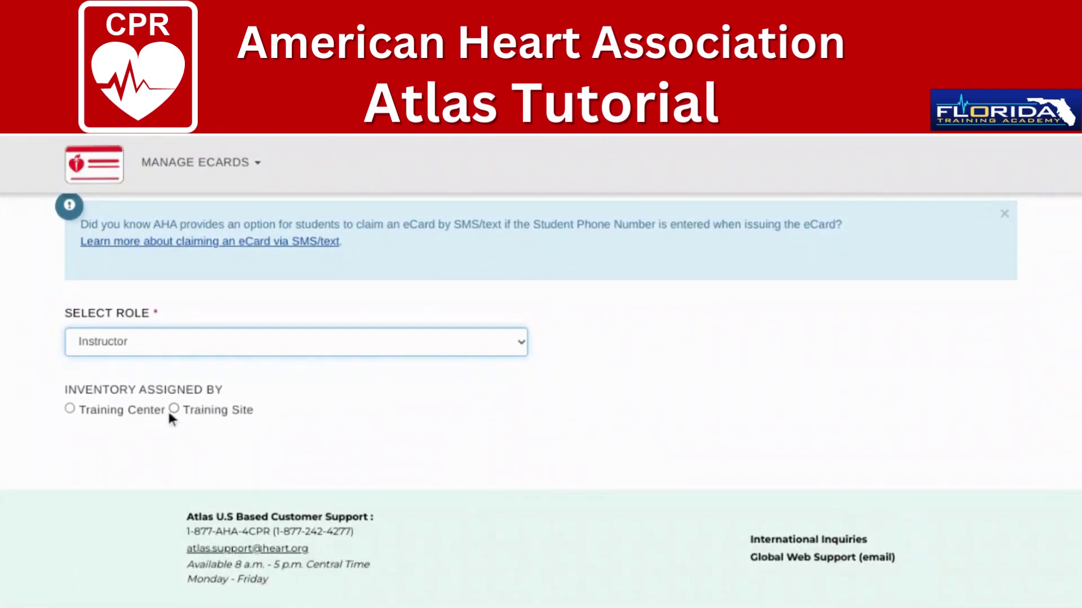
pyautogui.click(172, 410)
pyautogui.scroll(-5, 681, 360)
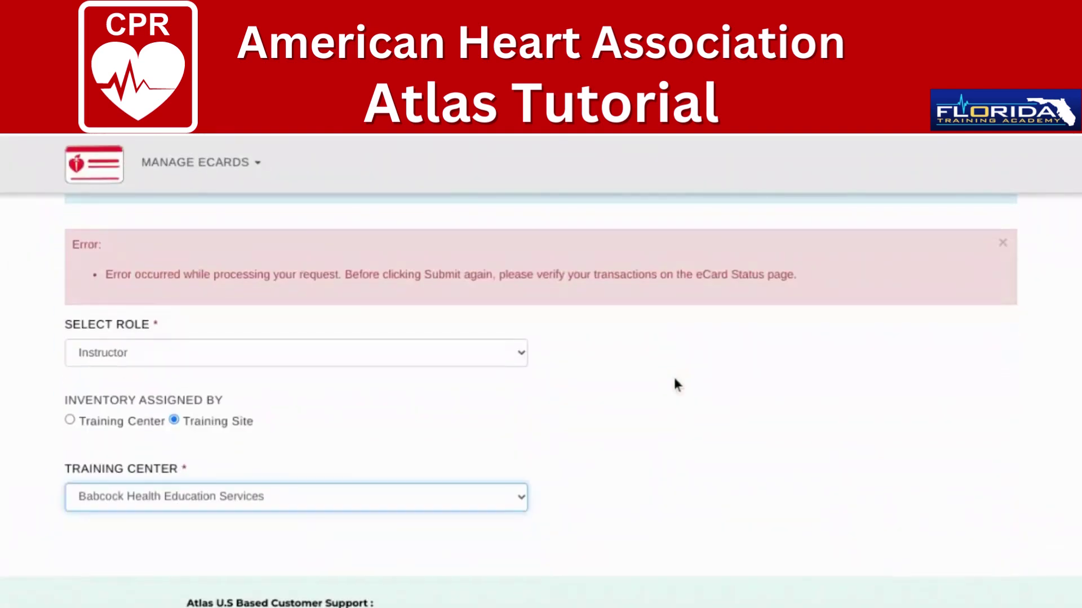
pyautogui.click(70, 419)
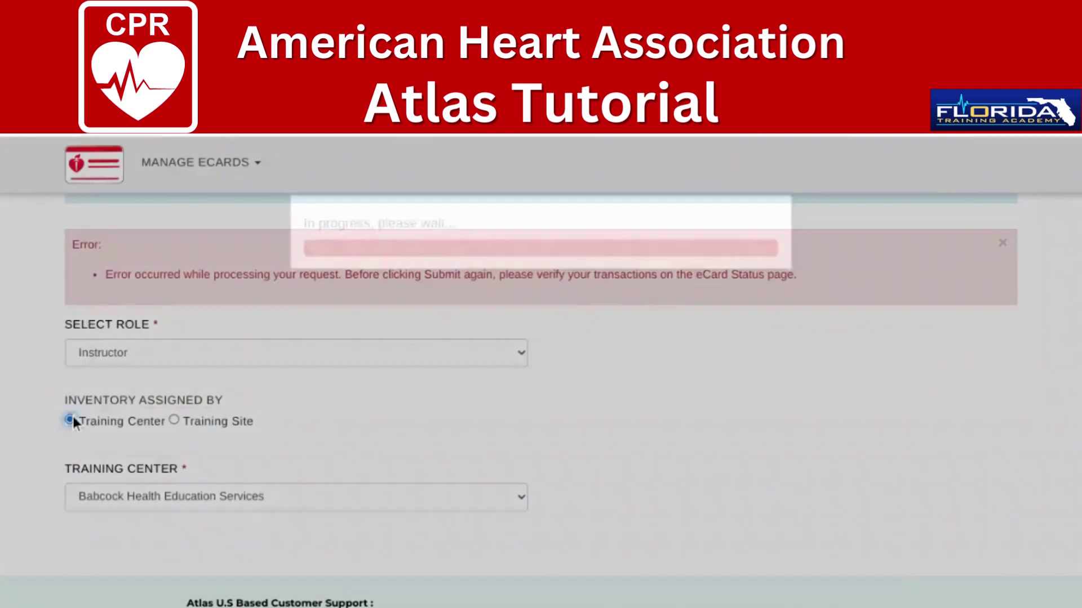
pyautogui.click(517, 498)
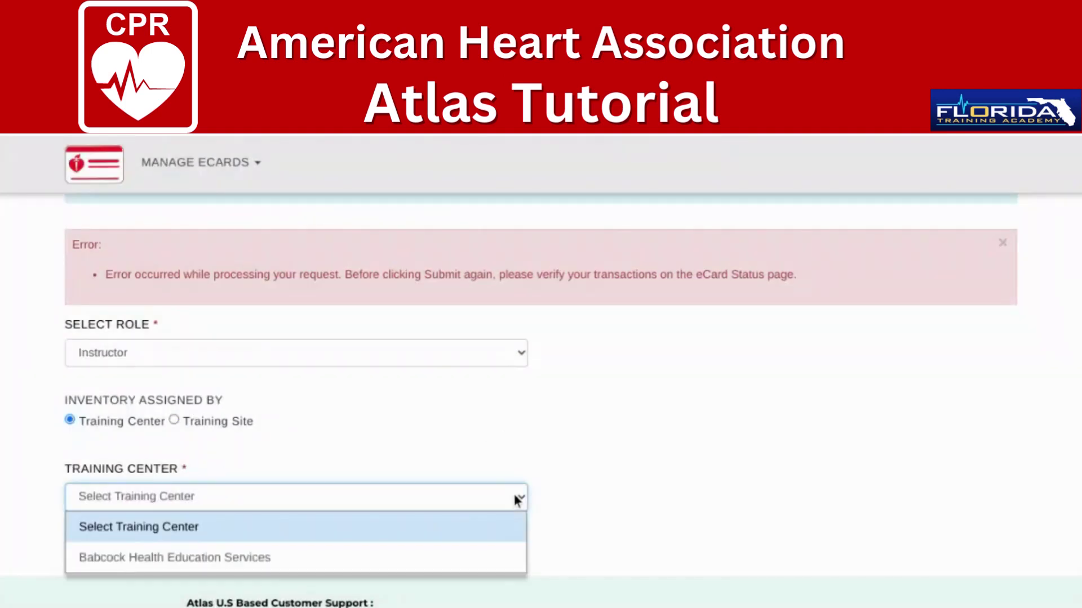
pyautogui.click(475, 560)
# Select BLS Provider as the course
pyautogui.scroll(-2, 738, 433)
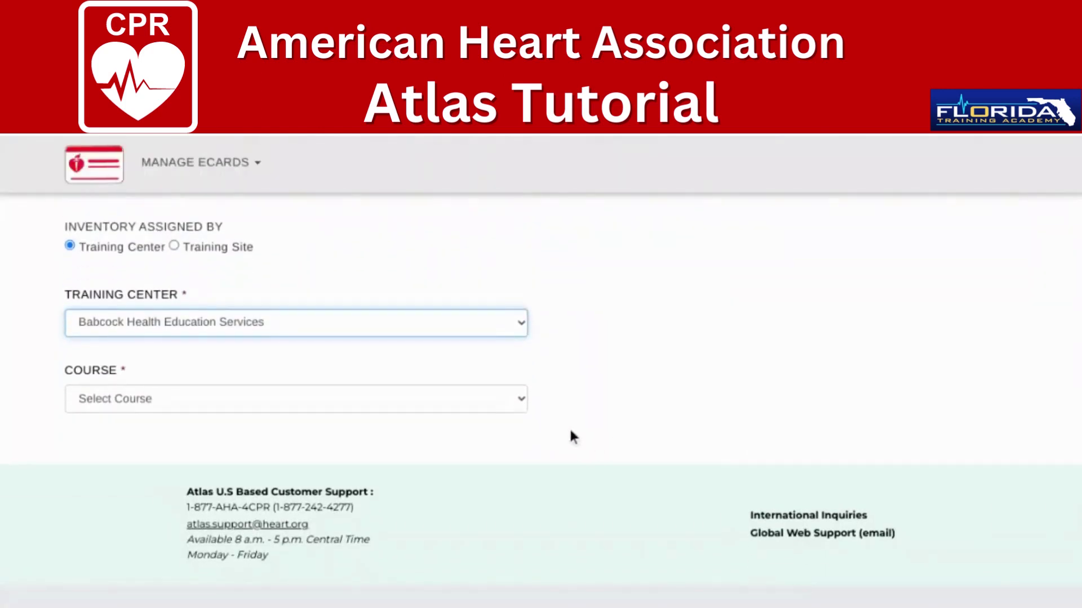
pyautogui.click(518, 397)
pyautogui.scroll(-1, 353, 232)
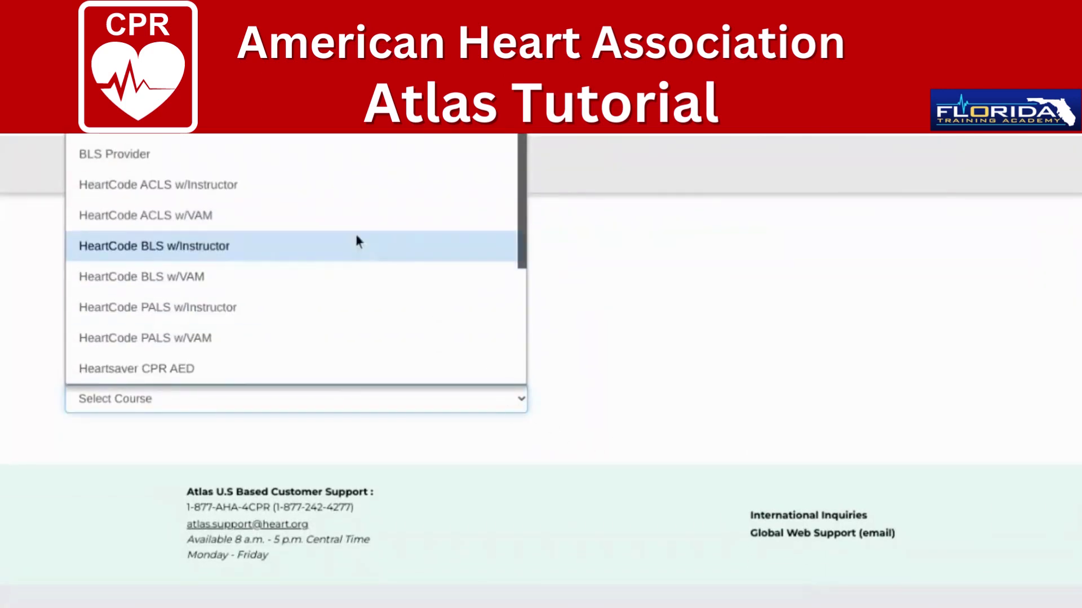
pyautogui.click(341, 163)
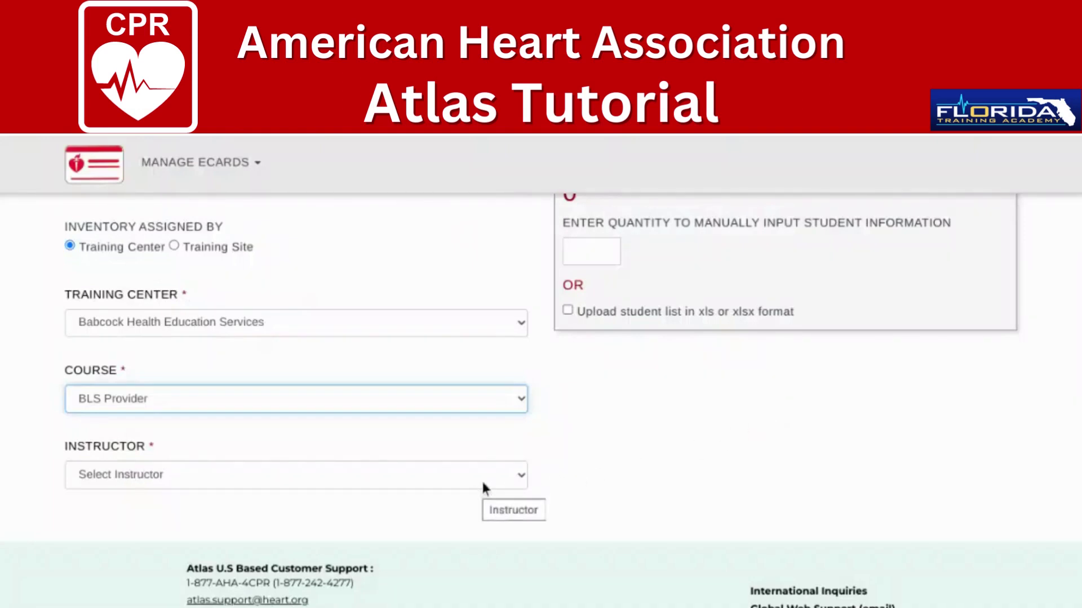
pyautogui.scroll(1, 792, 479)
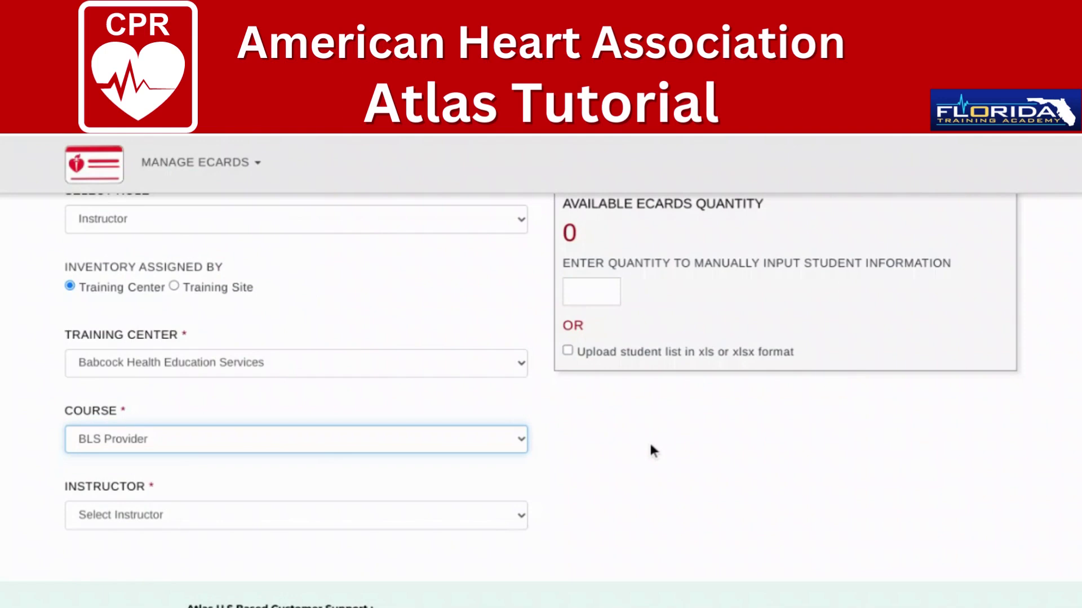
pyautogui.scroll(5, 652, 451)
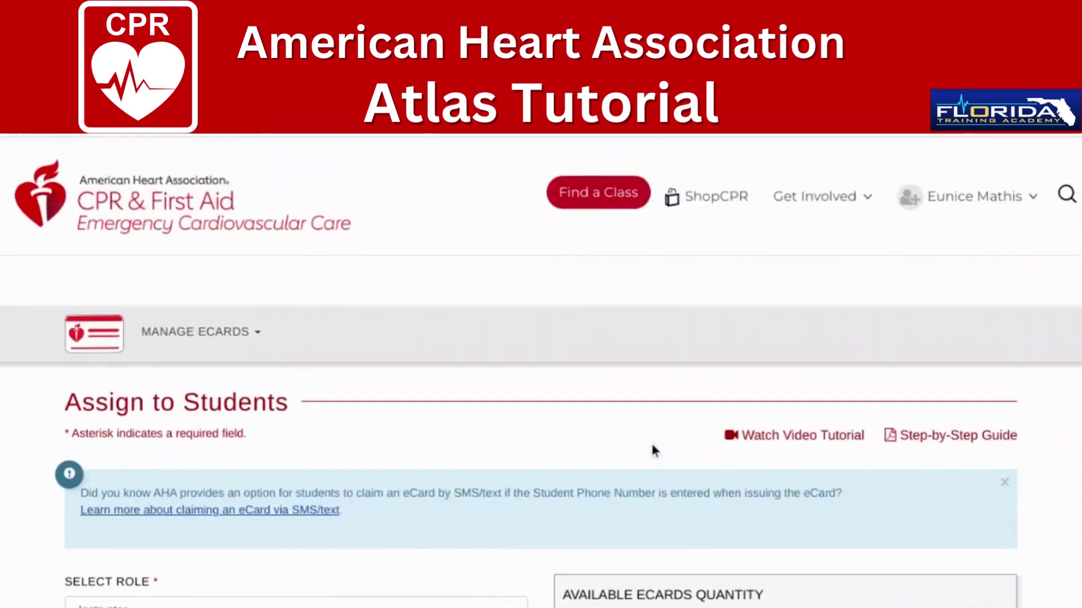